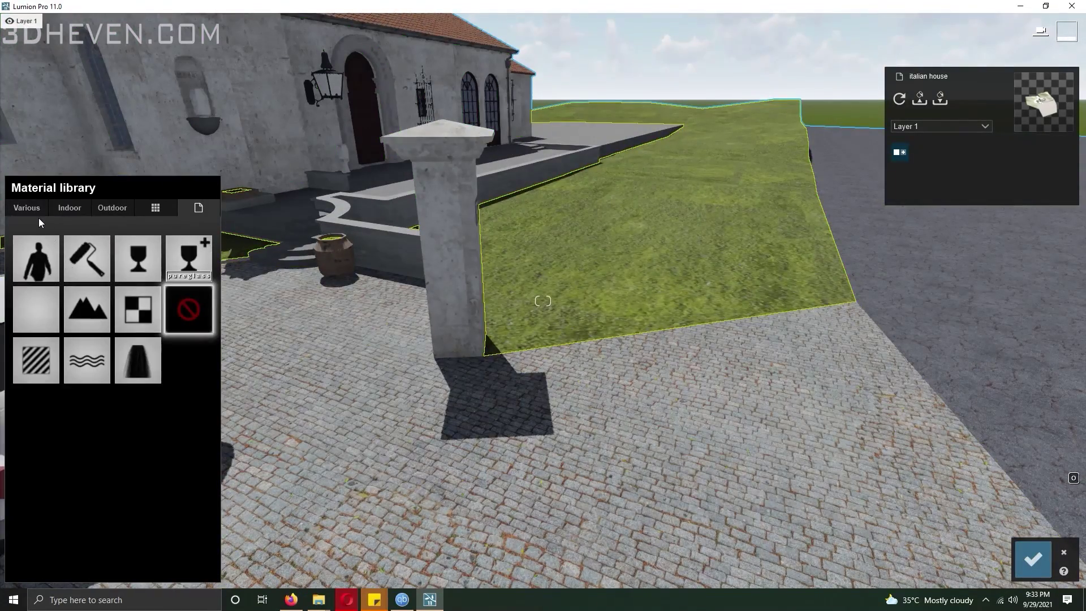
Apply the Poliigon stony grass ground material from the nature materials to the lawn beside the house
left_click(29, 208)
left_click(41, 306)
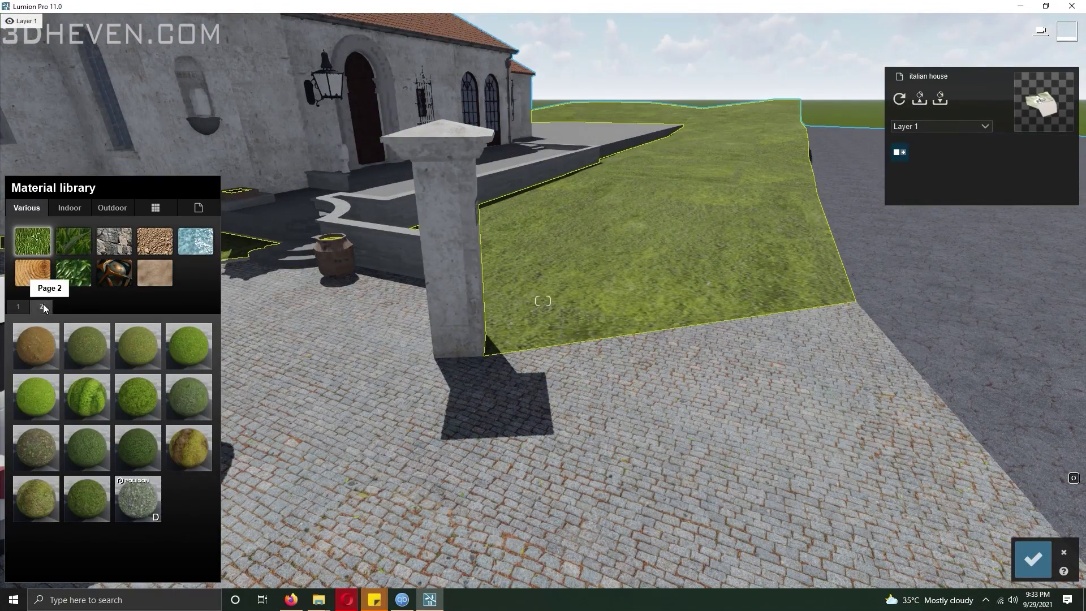
left_click(137, 500)
Apply the custom library's speckled concrete025 material to the house walls and gate pillar
left_click(463, 266)
left_click(111, 207)
left_click(88, 306)
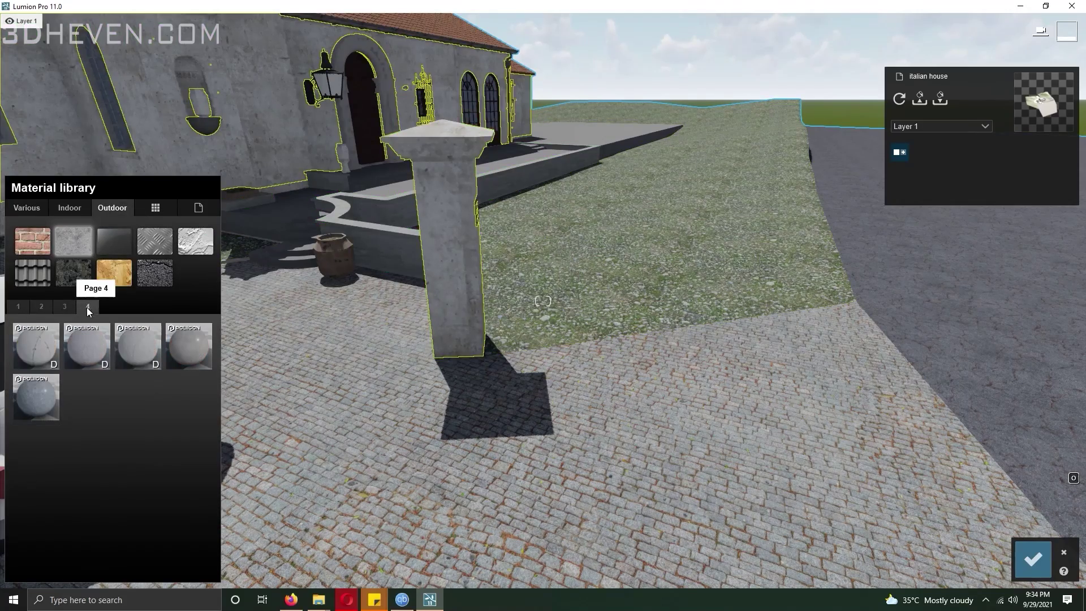
left_click(45, 354)
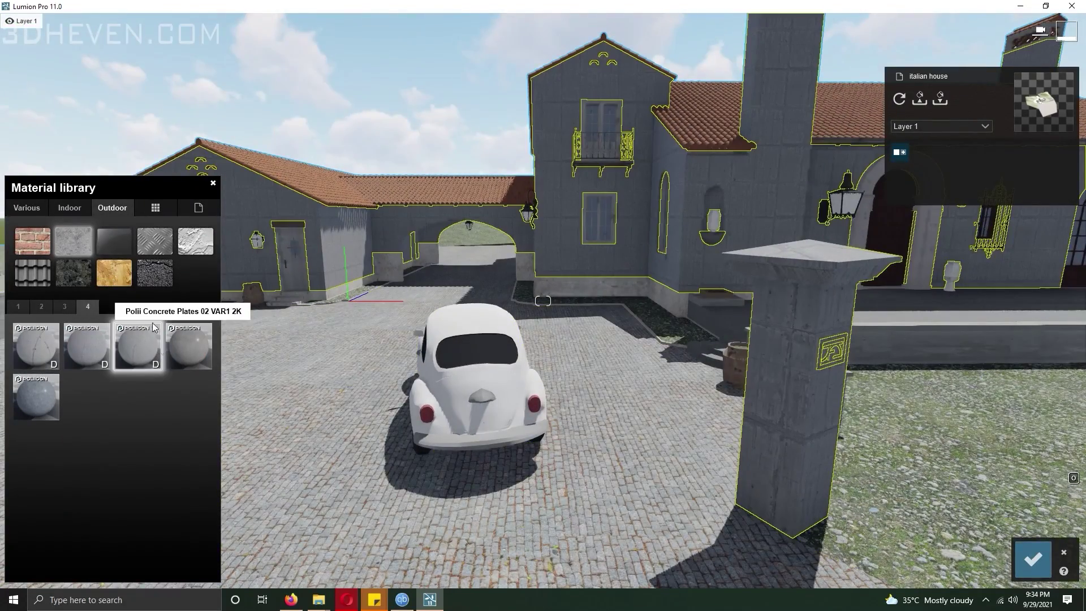
left_click(155, 208)
left_click(46, 352)
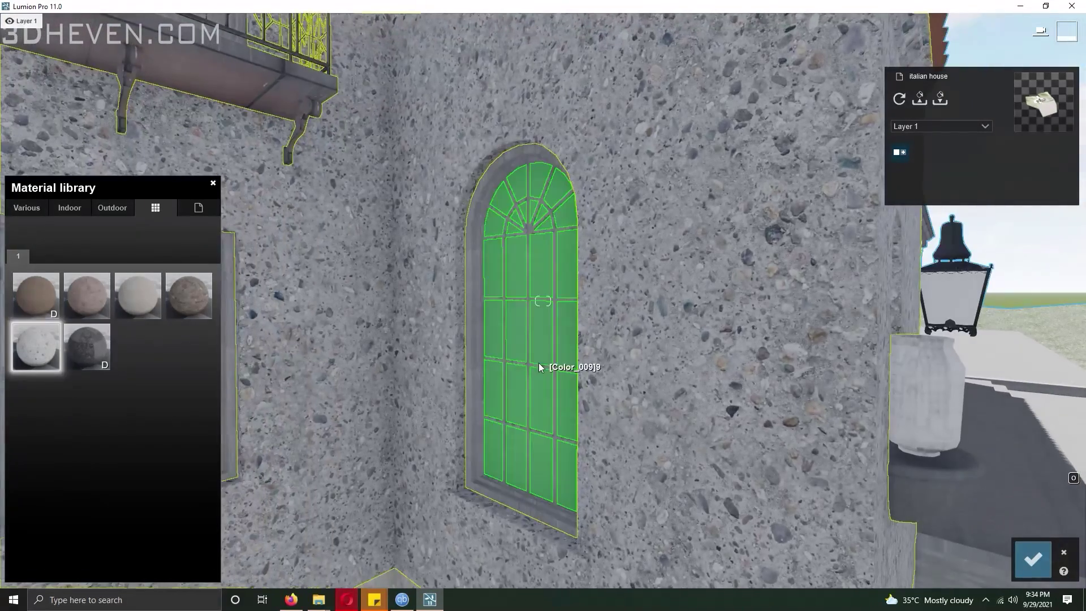
Apply an indoor pureglass material to the panes of the arched window
left_click(543, 364)
left_click(101, 213)
left_click(113, 248)
left_click(73, 242)
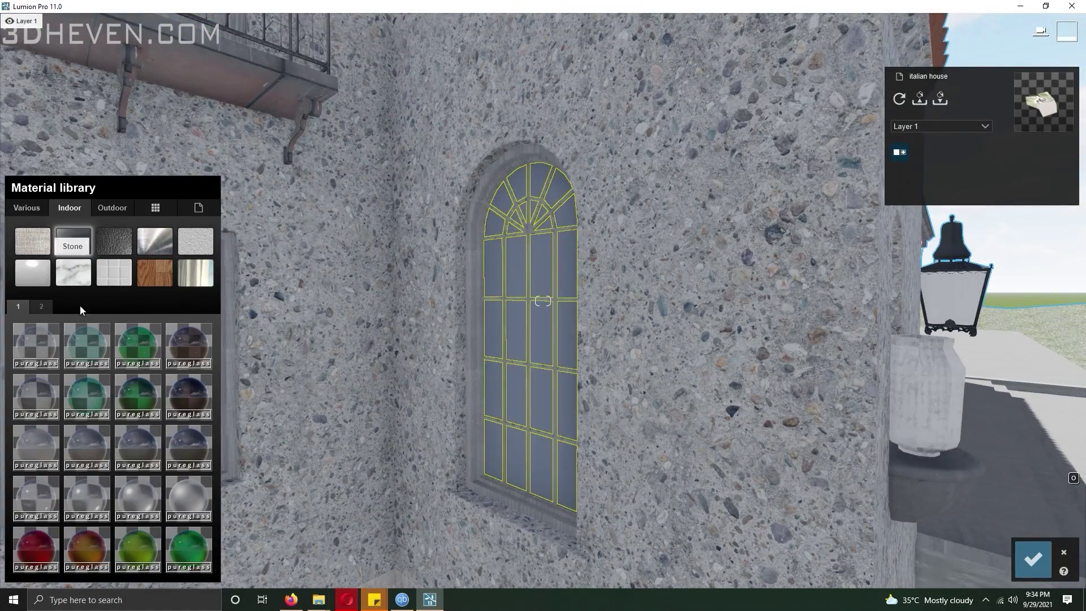
Apply a black Poliigon outdoor metal to the arched window's frame and muntins
left_click(467, 295)
left_click(106, 209)
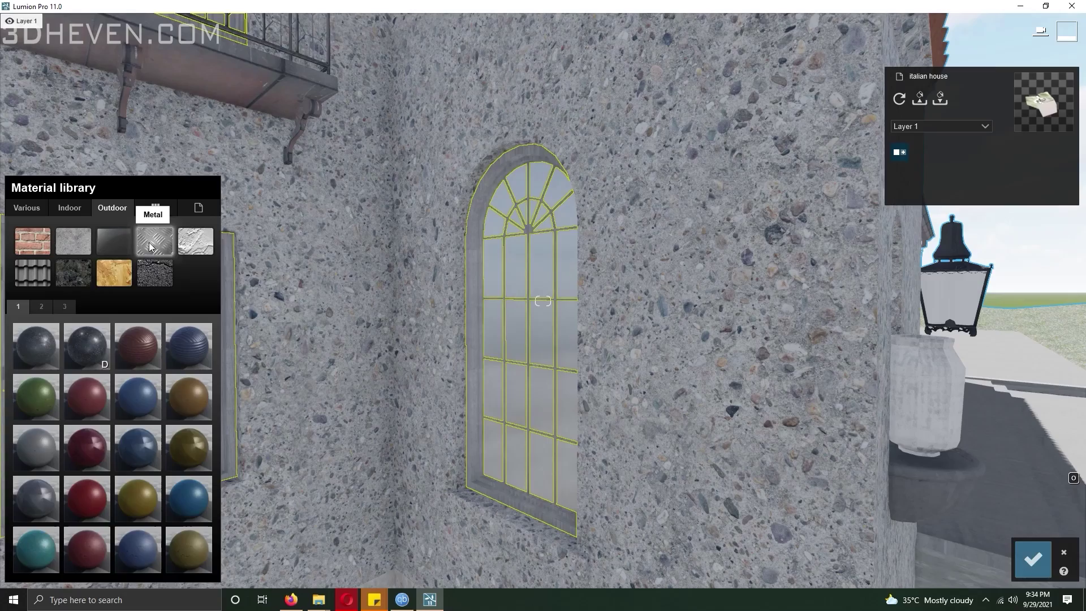
left_click(150, 242)
left_click(134, 365)
Apply a dark outdoor metal to the wall lantern and window grille near the front door
key("s")
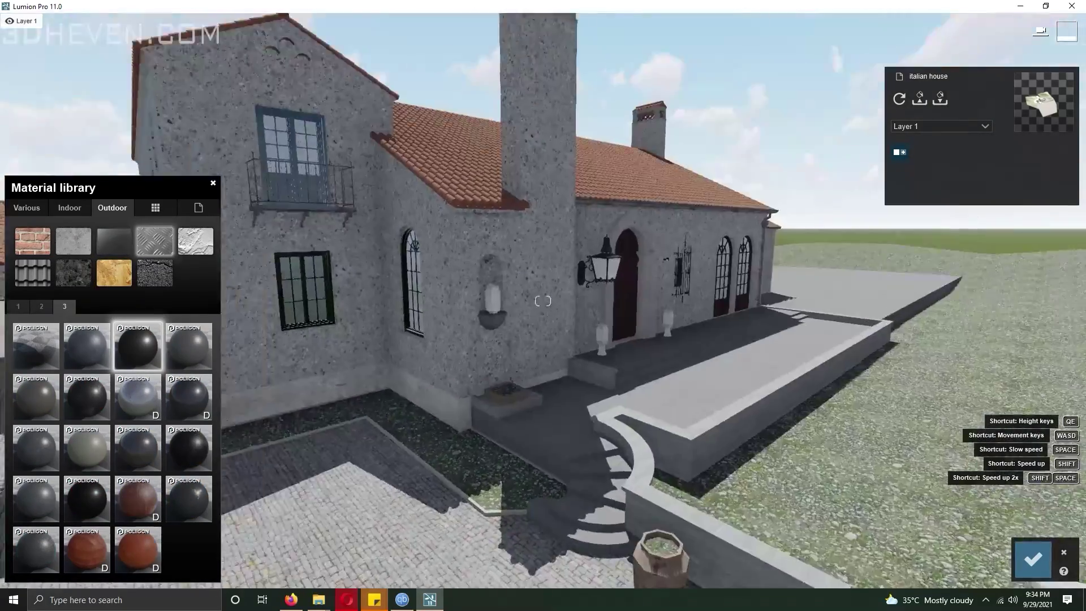
key("w")
left_click(504, 136)
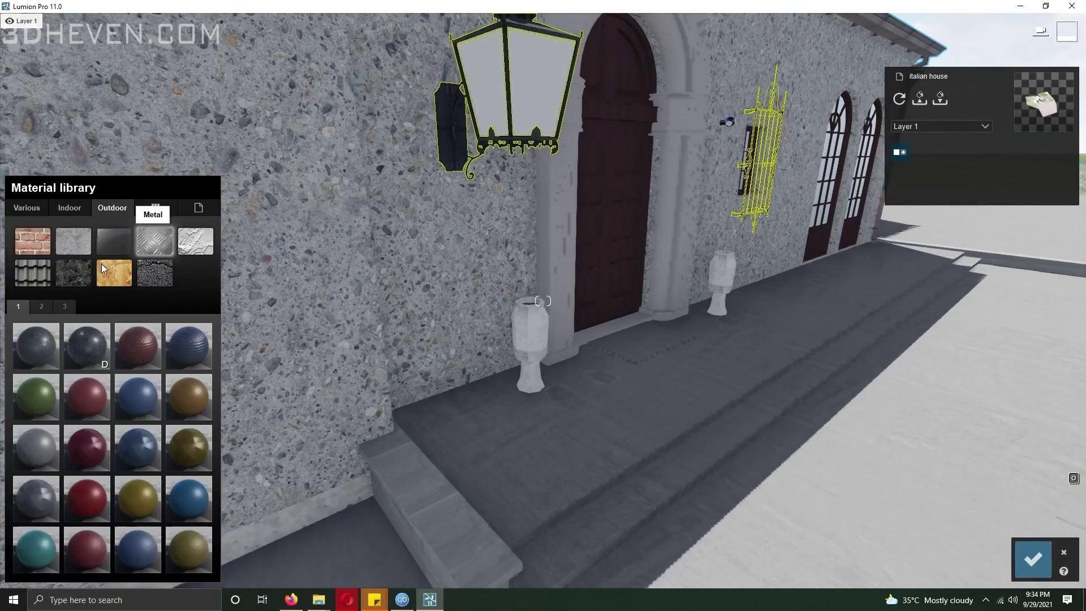
left_click(184, 453)
Apply the outdoor concrete material Concrete Almm 010 1024 to the entrance terrace and steps
left_click(466, 438)
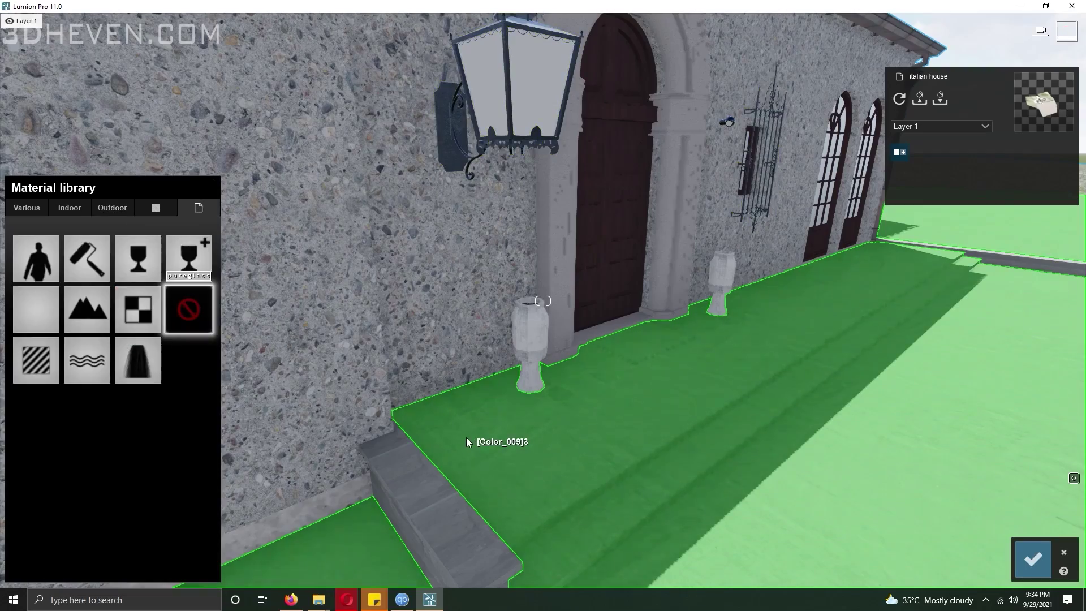
left_click(116, 210)
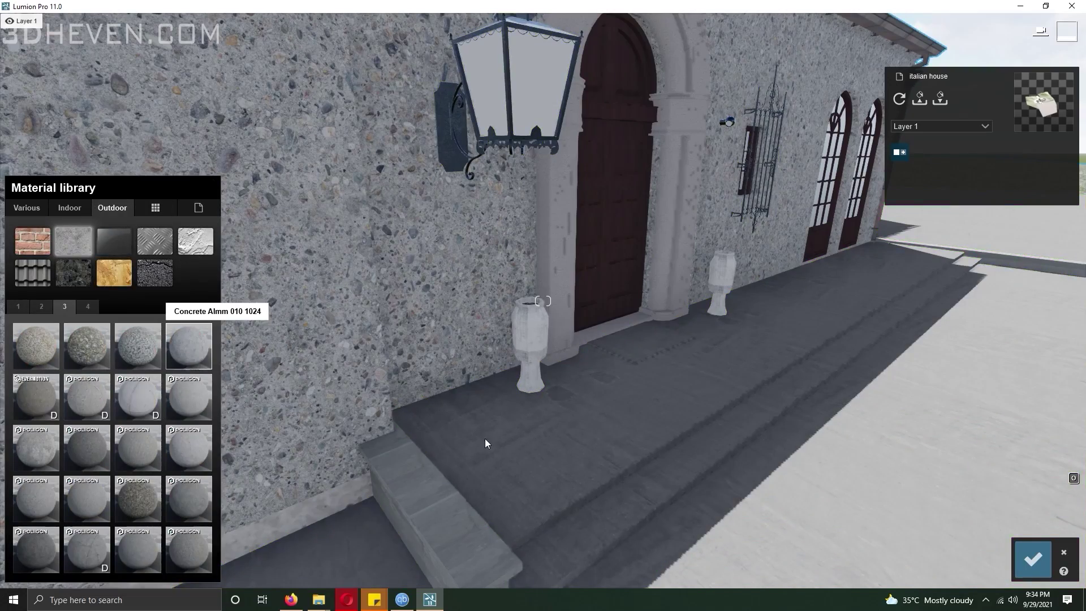
key("s")
Apply a brown Poliigon outdoor brick material to the border of the planting bed
right_click_drag(484, 439, 483, 432)
key("w")
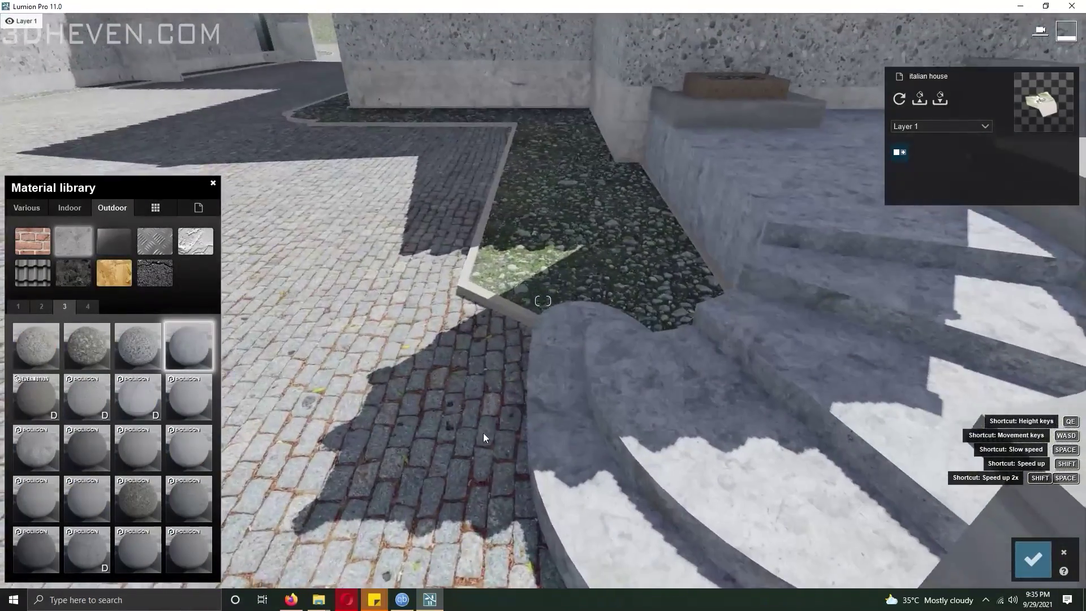
left_click(506, 310)
left_click(123, 209)
left_click(65, 306)
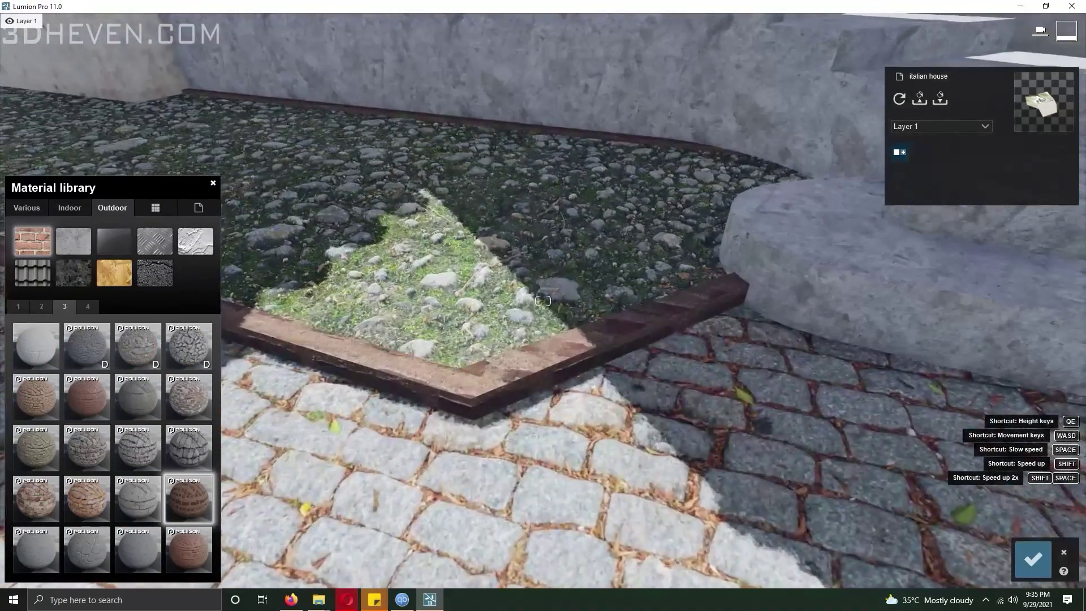
left_click(183, 556)
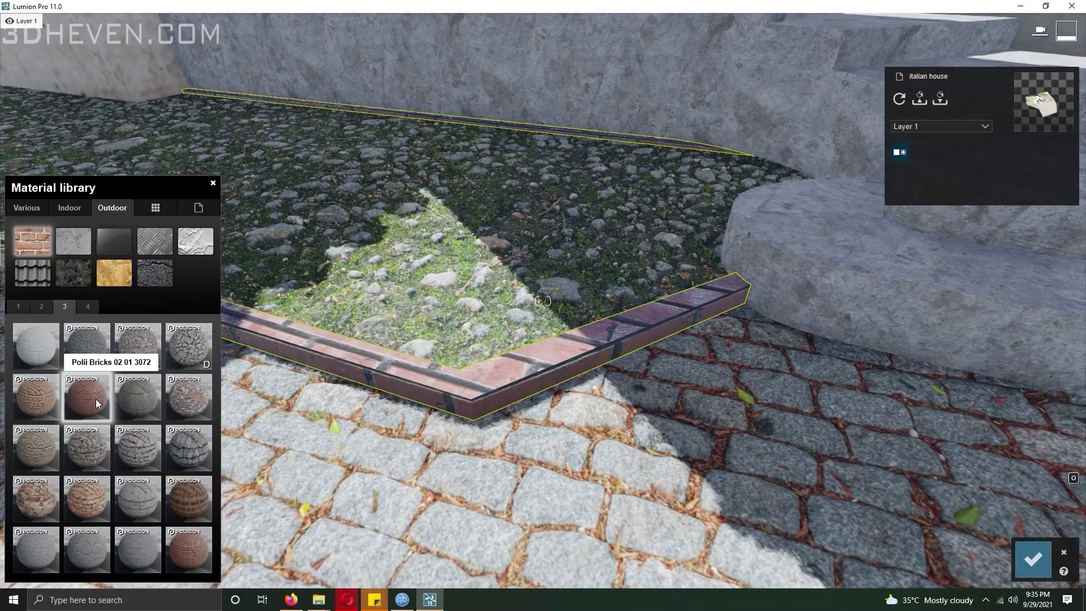
left_click(85, 306)
left_click(137, 348)
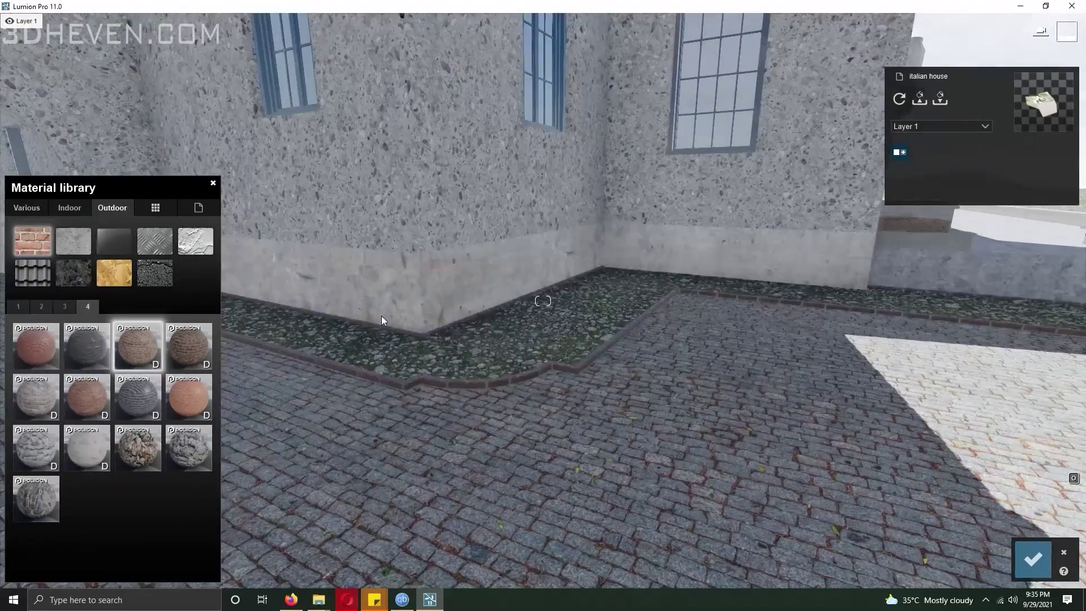
Open the concrete025 material settings of the house walls
left_click(392, 238)
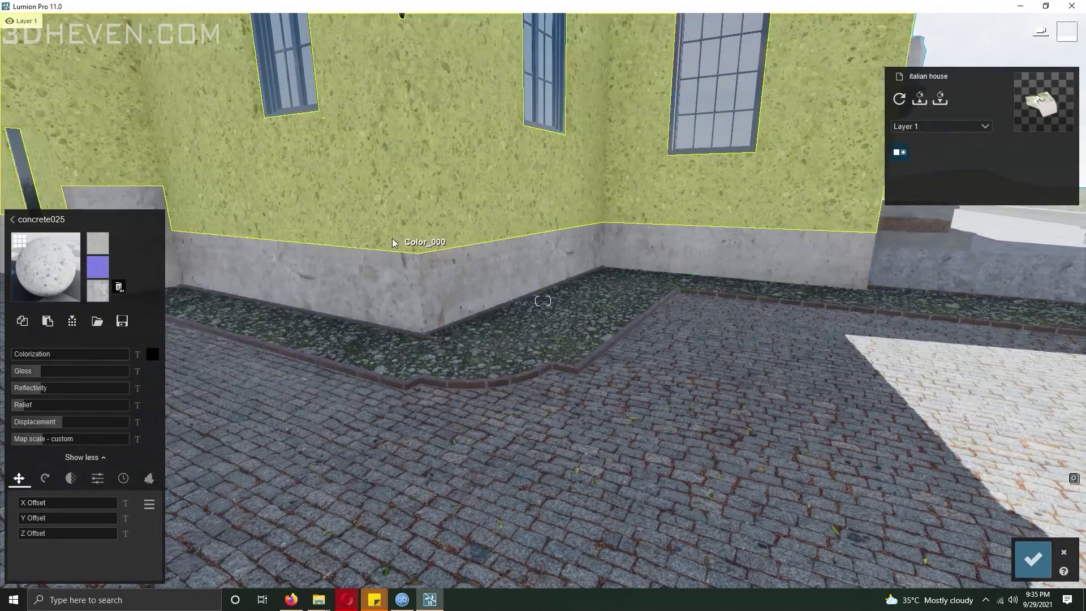
left_click(87, 250)
left_click(86, 250)
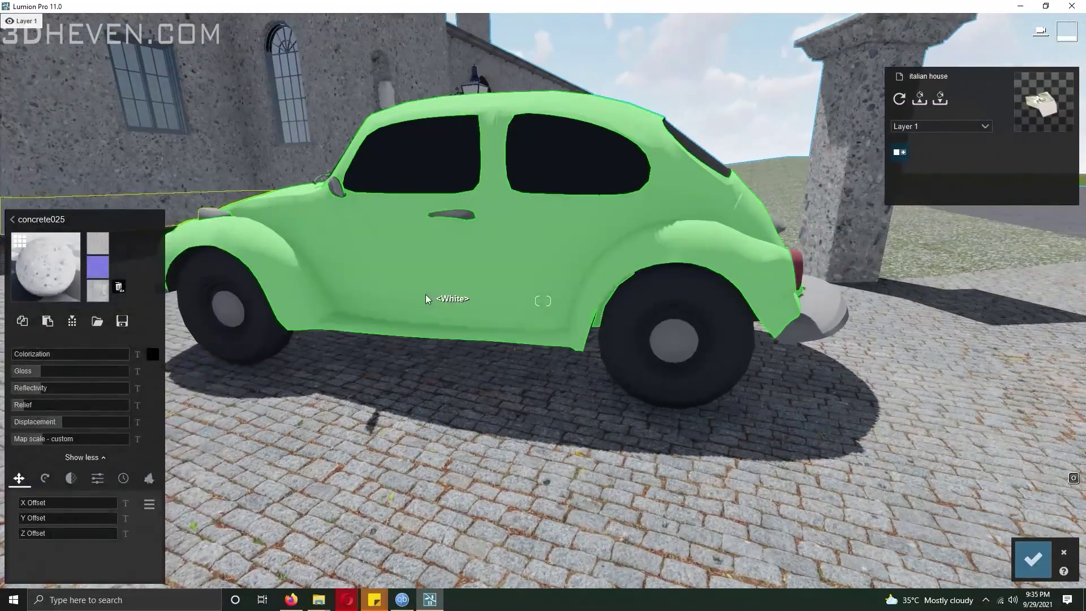
Try the indoor plastic material Plastic 010 on the car body
left_click(186, 265)
left_click(54, 301)
left_click(88, 305)
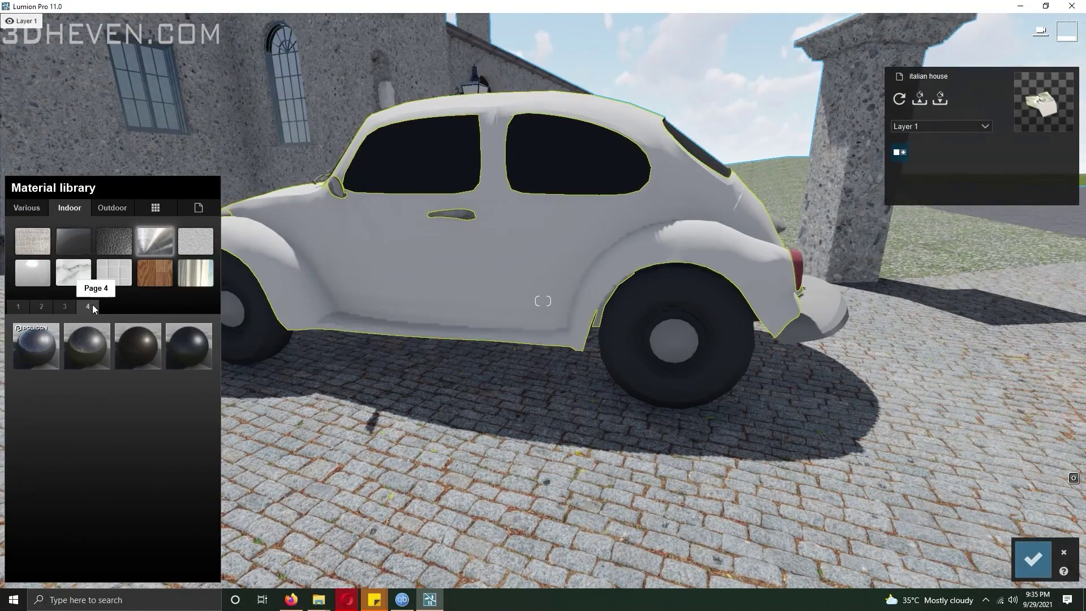
left_click(72, 306)
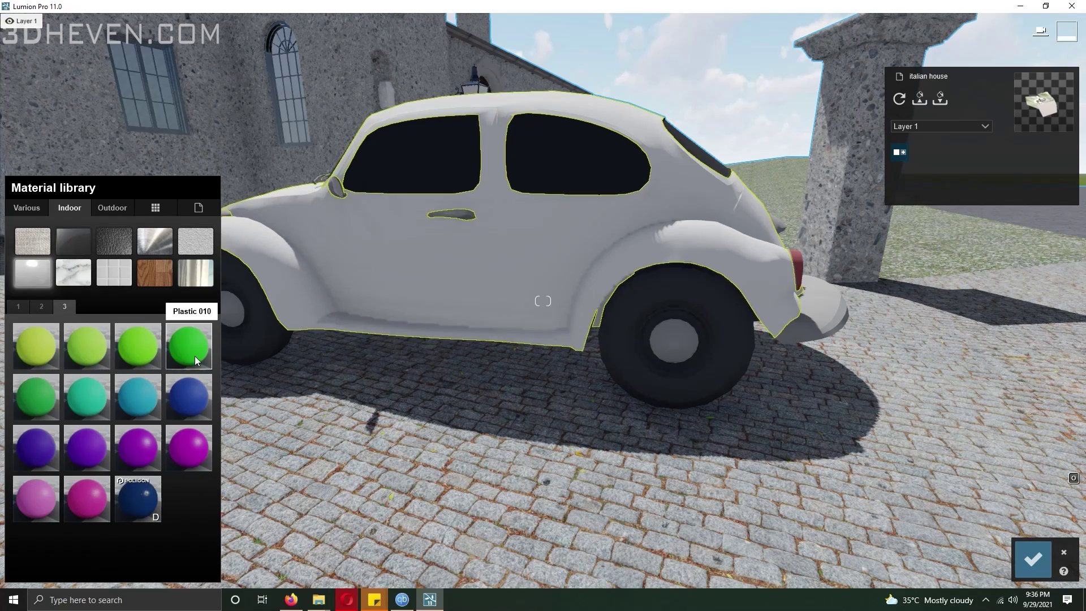
left_click(190, 348)
Colour the car body's plastic yellow, raise its gloss and set its reflectivity to 1.5
left_click(85, 372)
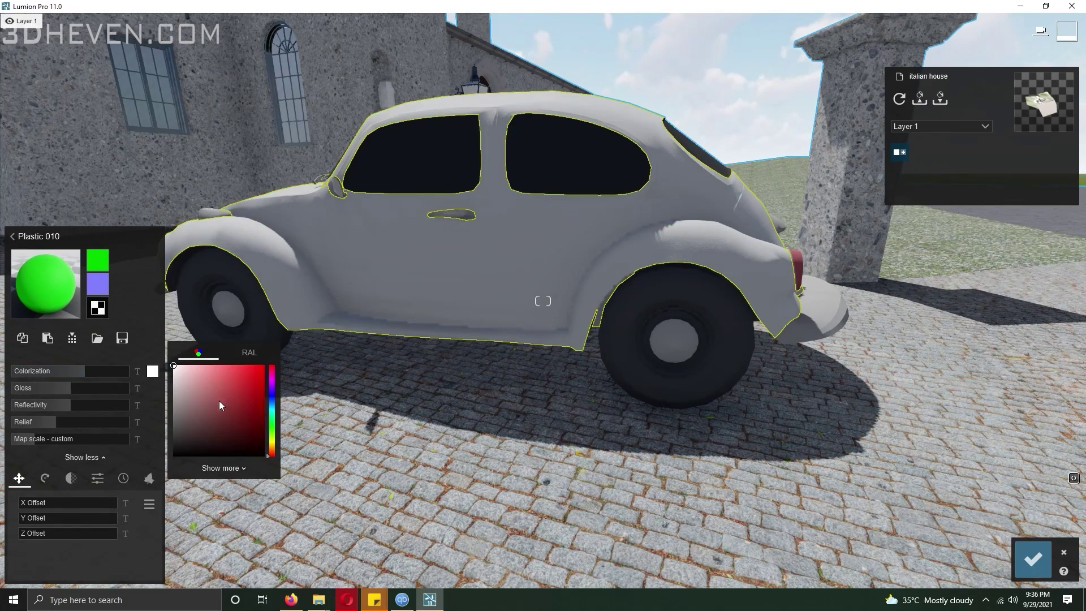
left_click(229, 380)
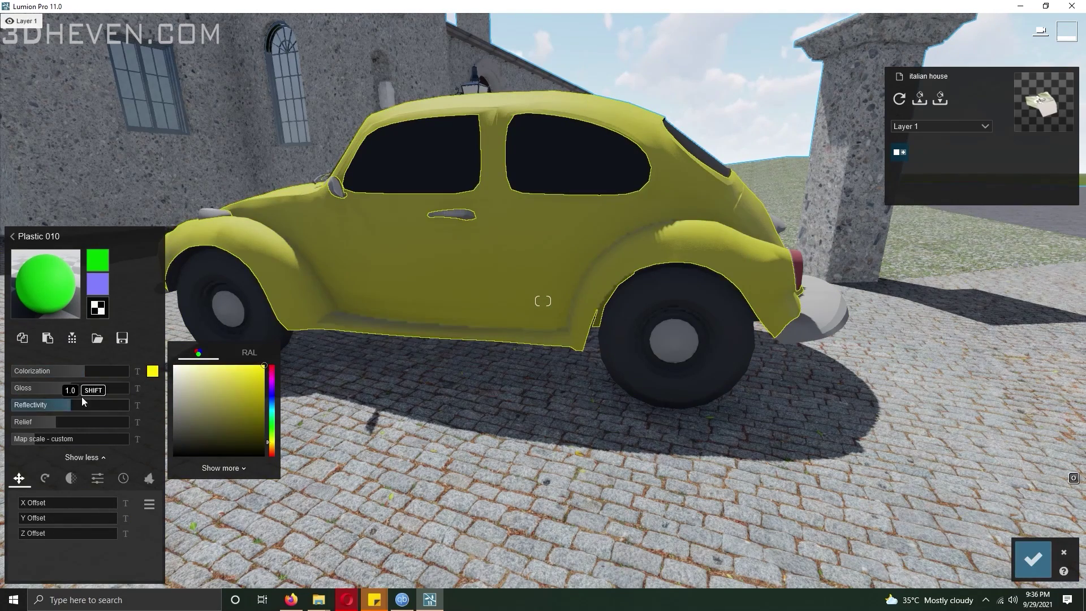
left_click(106, 406)
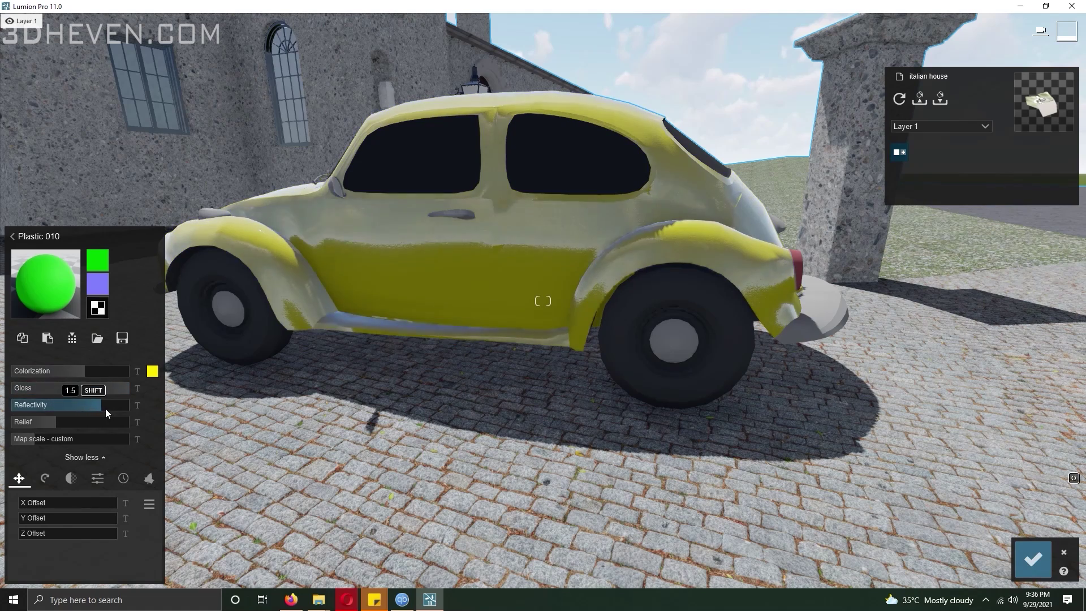
Try outdoor metals on the car body, including a diamond-plate finish, a blue painted metal and Metal Painted 009c 1024
left_click(54, 307)
left_click(124, 209)
left_click(100, 352)
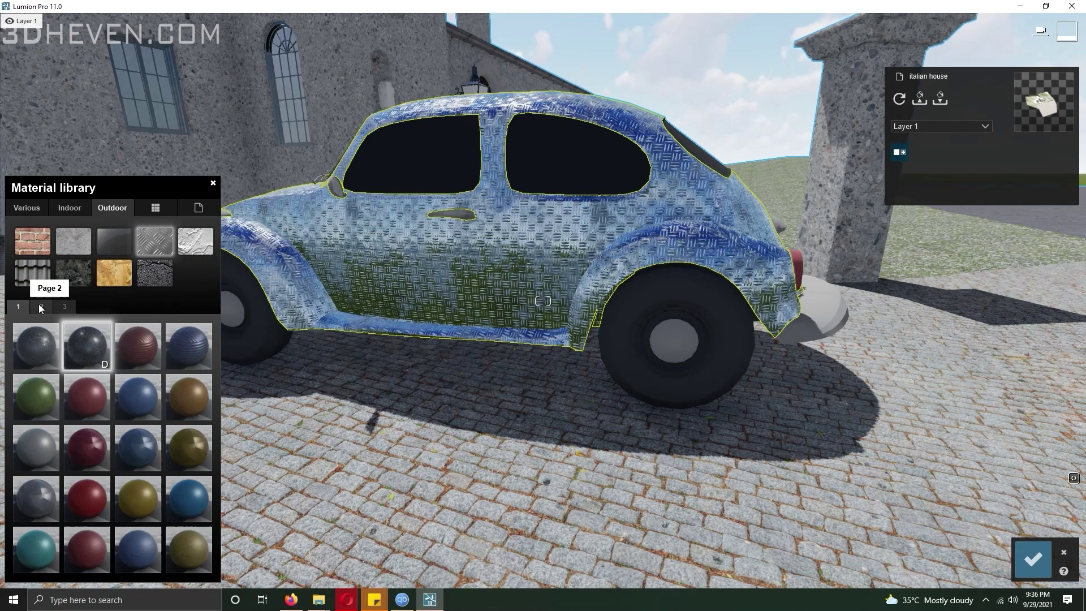
left_click(40, 306)
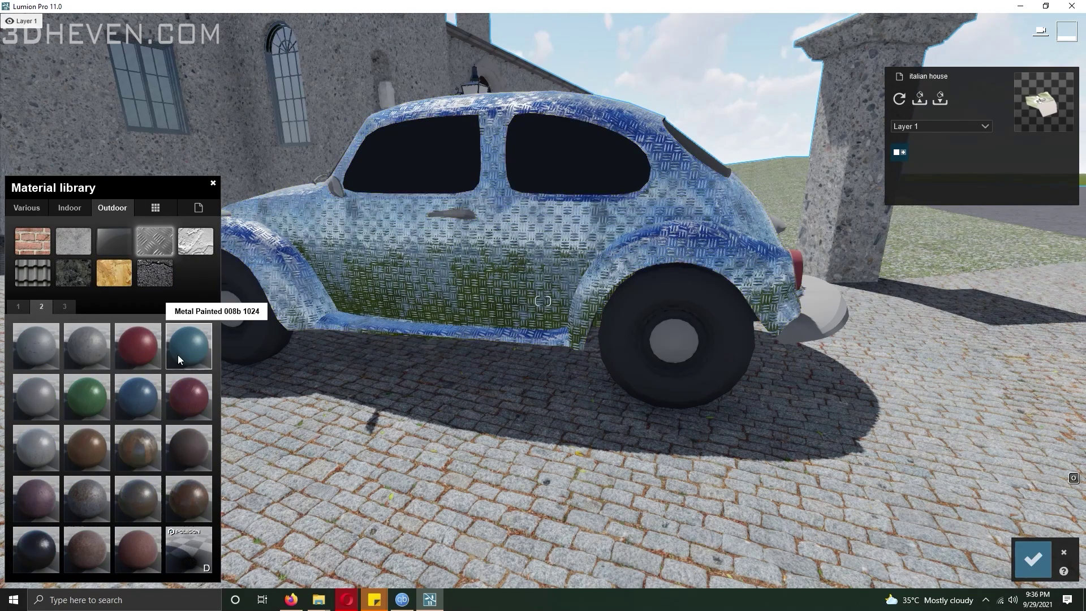
left_click(137, 396)
key("a")
left_click(189, 395)
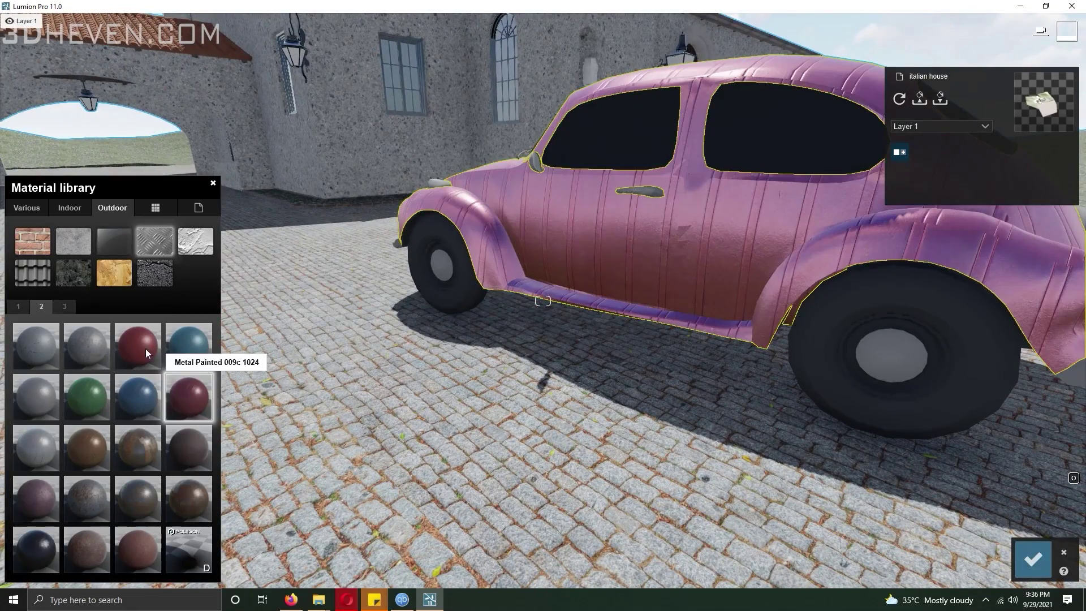
Apply Polii Metal PaintedBlackWorn 001 2K to the car body
left_click(64, 306)
left_click(141, 501)
left_click(97, 505)
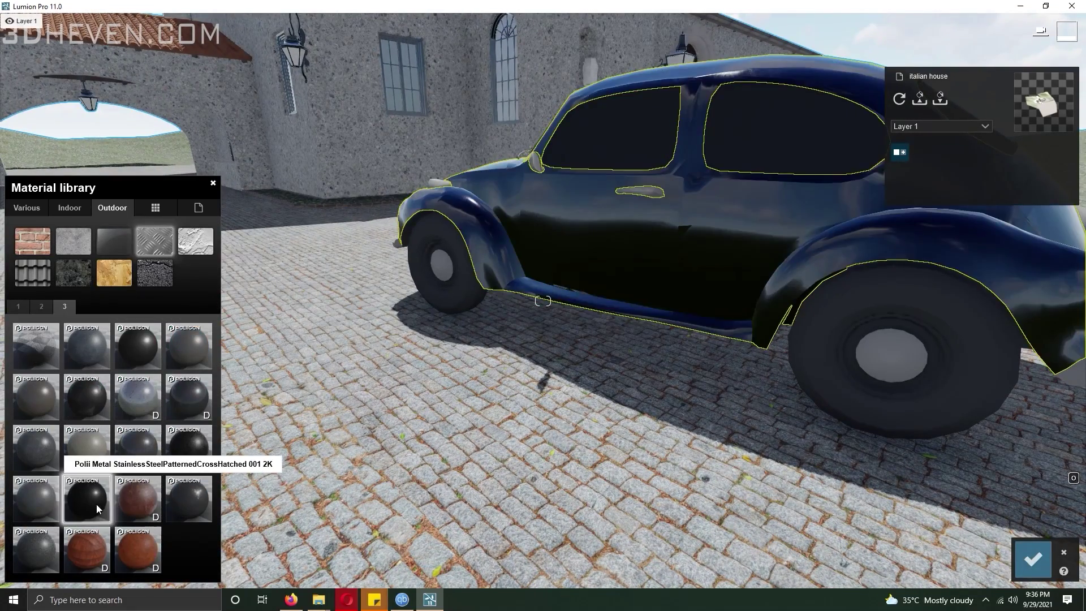
left_click(91, 404)
right_click_drag(294, 390, 407, 401)
key("q")
key("s")
right_click_drag(91, 402, 83, 409)
key("w")
left_click(88, 356)
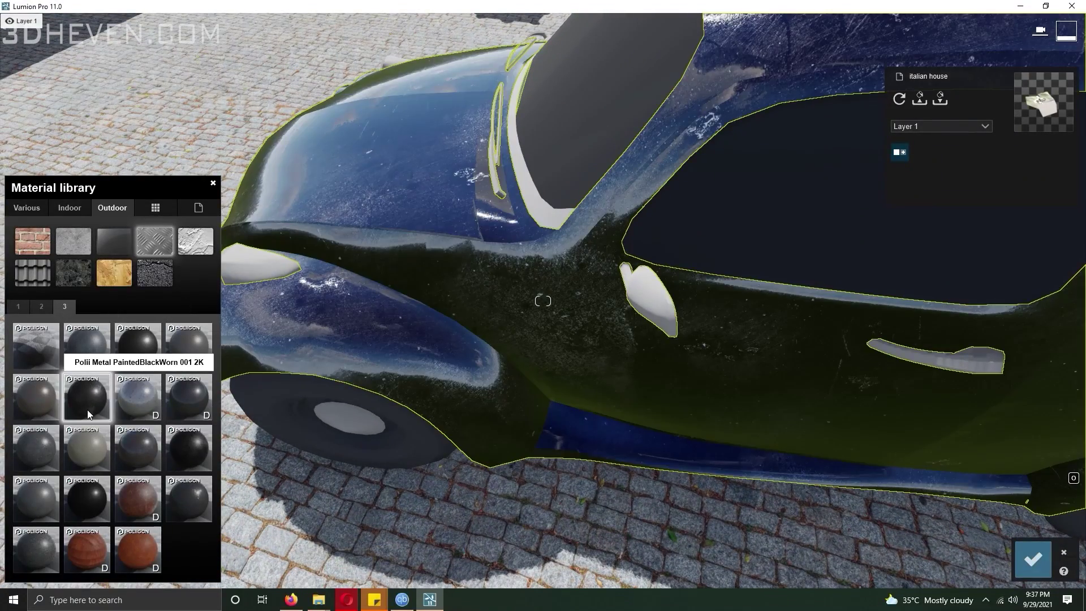
left_click(87, 409)
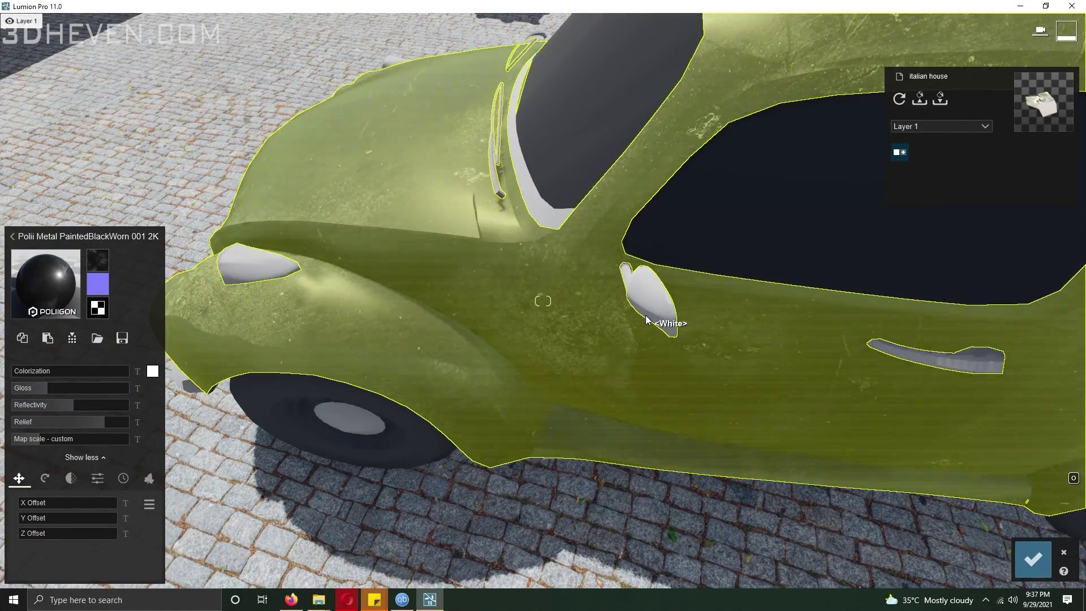
Apply Metal Painted 002 1024 to the car's mirrors, headlight housings, door handles and hubcaps
left_click(647, 302)
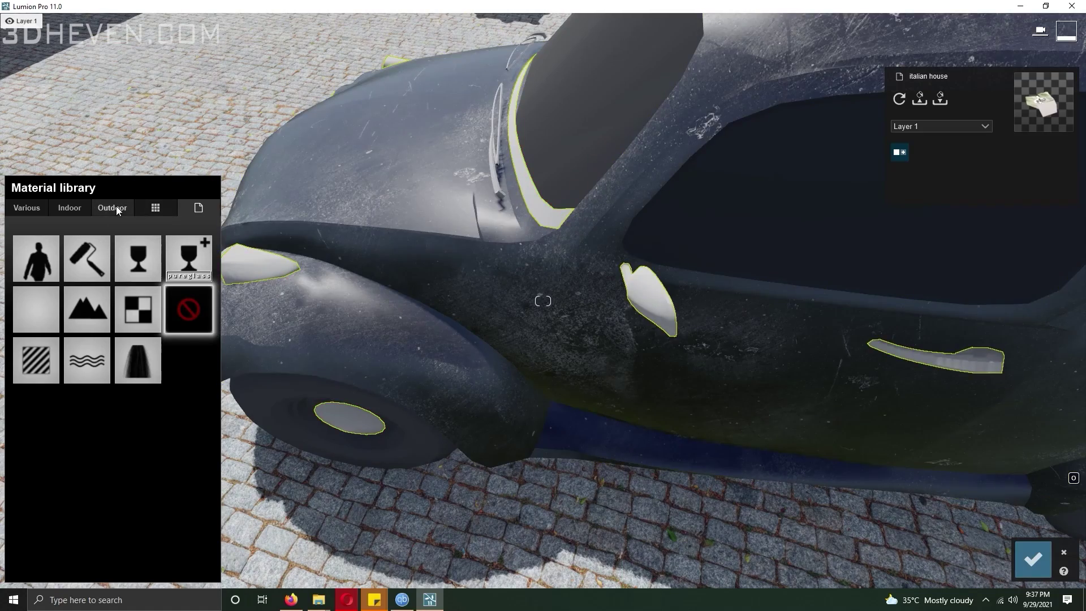
left_click(305, 232)
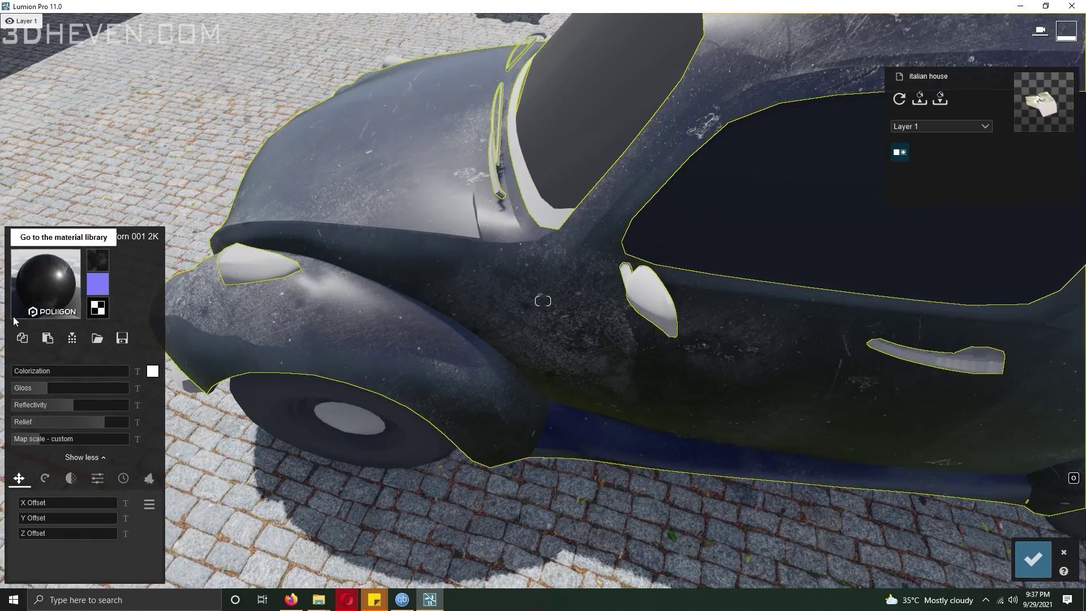
left_click(646, 309)
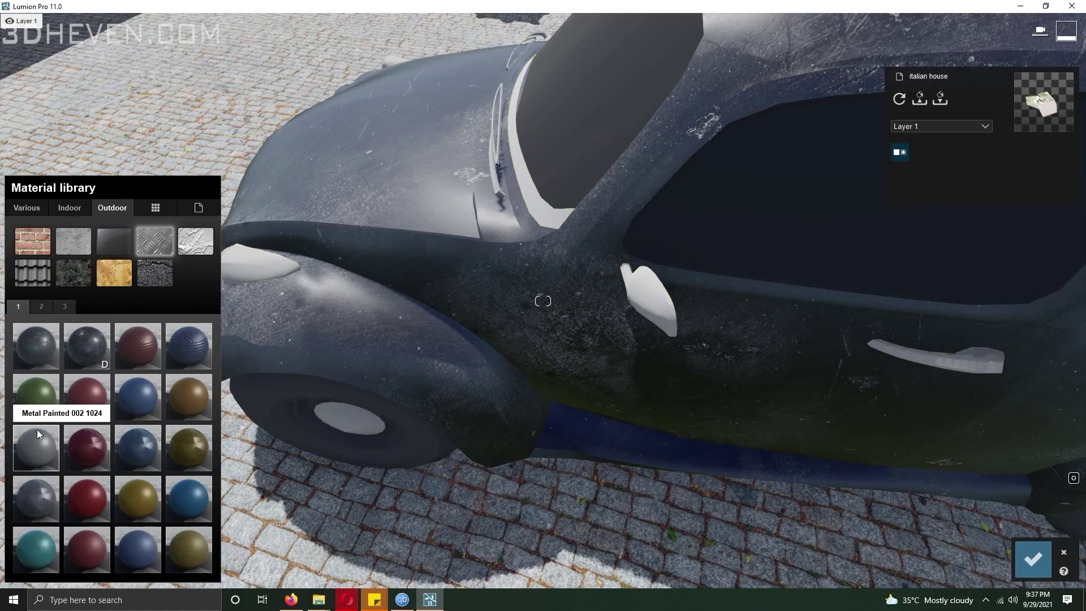
left_click(37, 434)
mouse_move(542, 339)
right_mouse_down()
mouse_move(512, 376)
mouse_move(468, 328)
right_mouse_up()
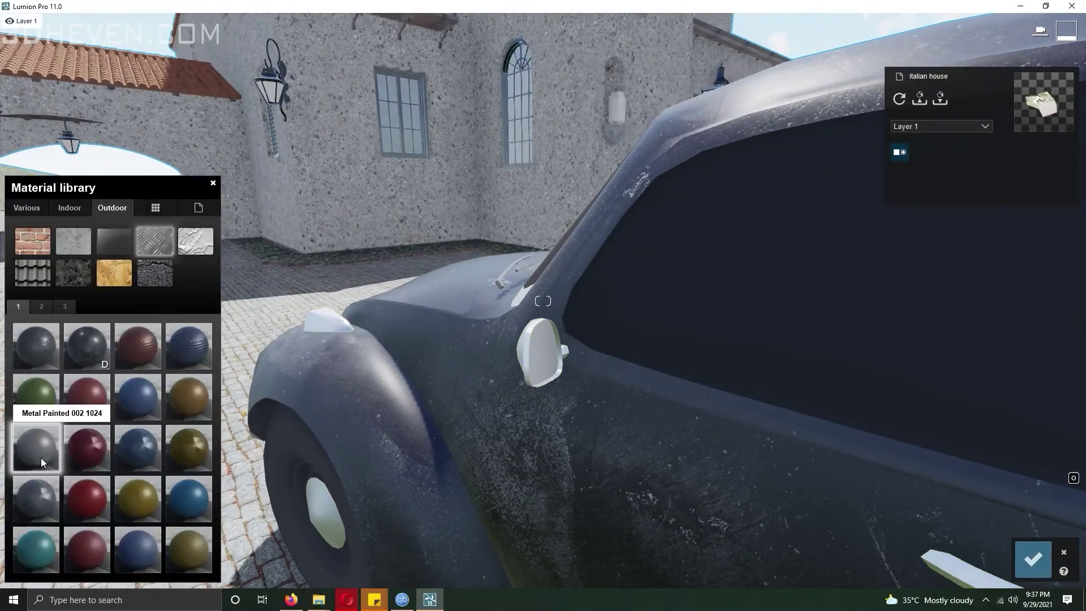
left_click(41, 457)
Apply the outdoor glass material Glass Panels Volume 004 to the car windows
left_click(706, 255)
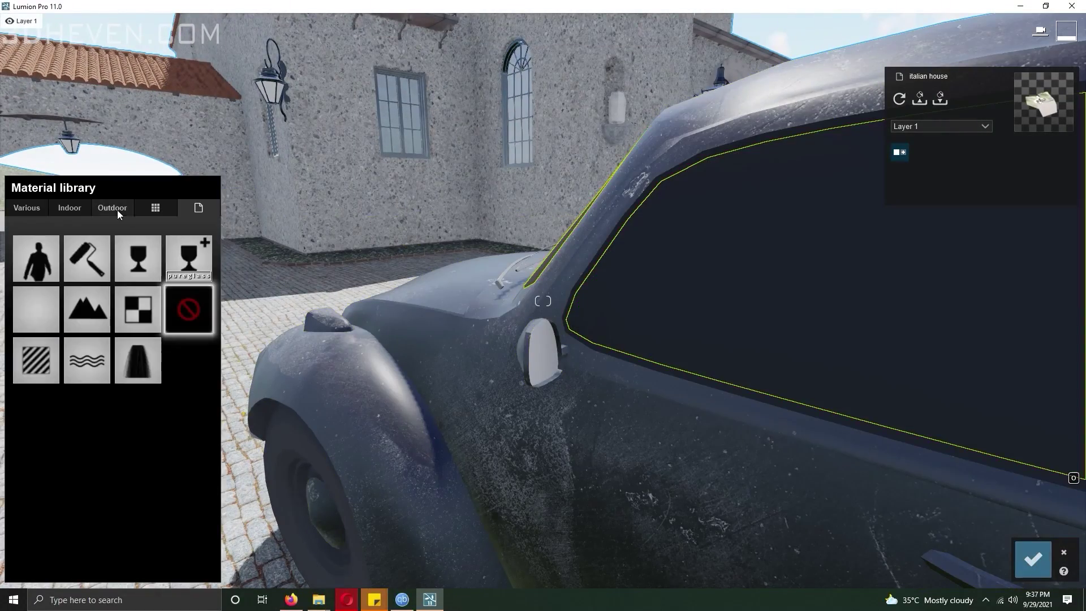
left_click(39, 306)
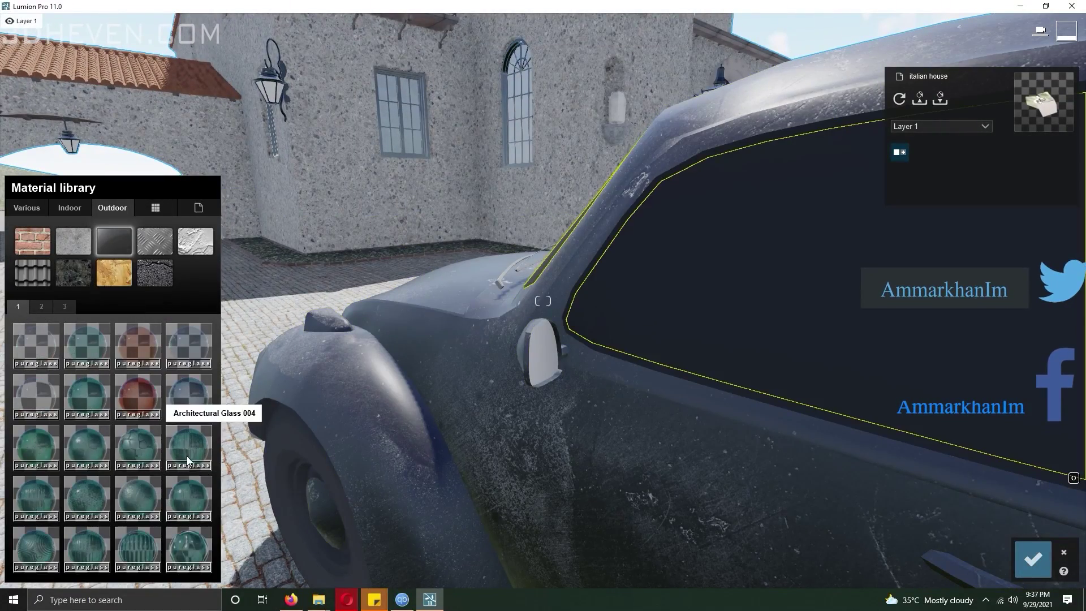
left_click(136, 403)
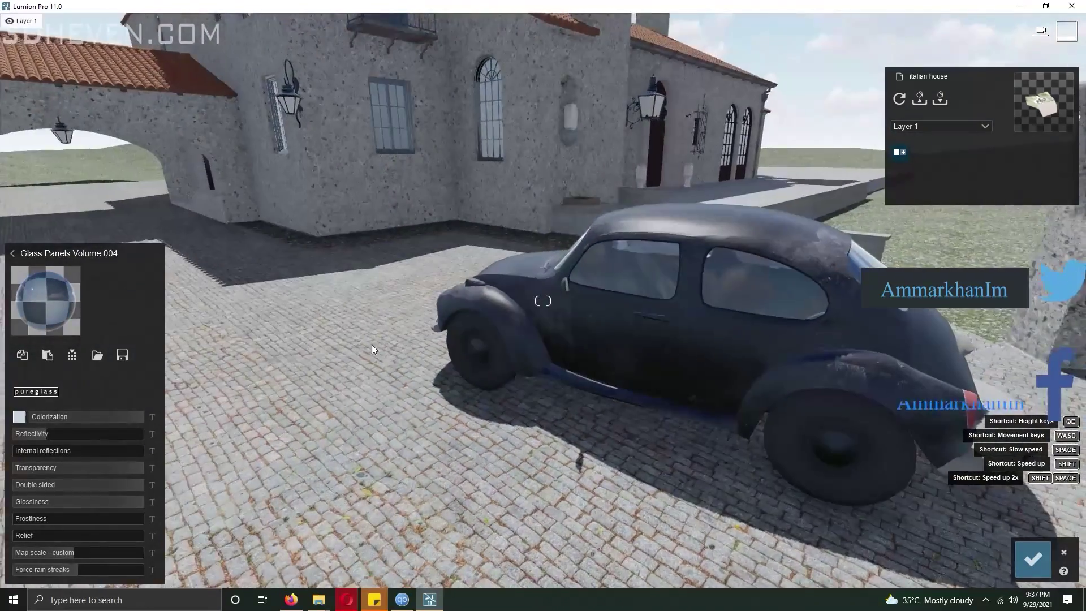
Give the car's bumpers a light, reflective chrome-like outdoor material
left_click(998, 449)
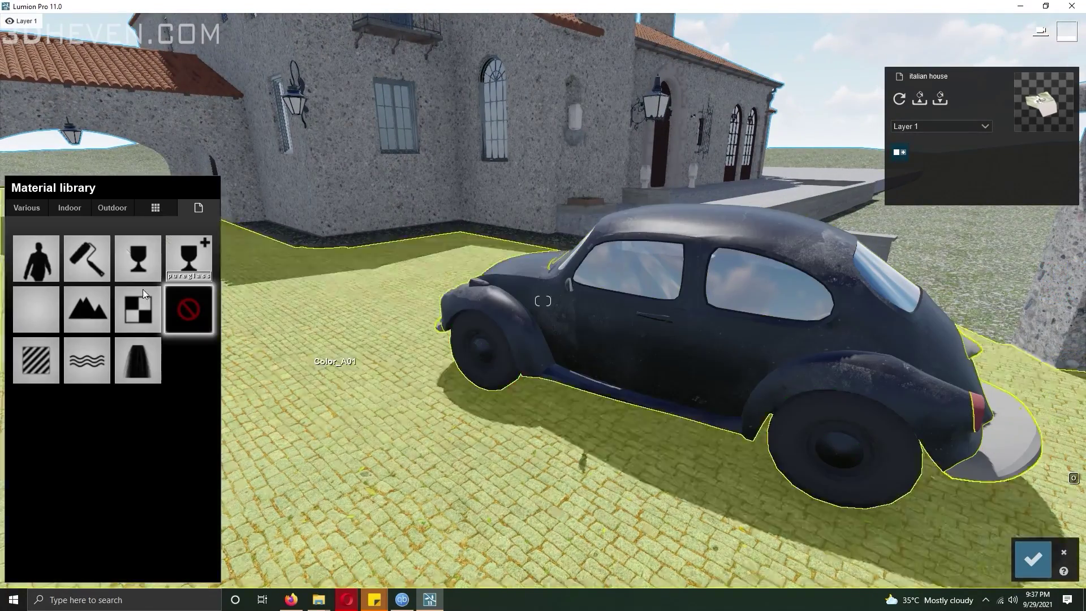
left_click(82, 212)
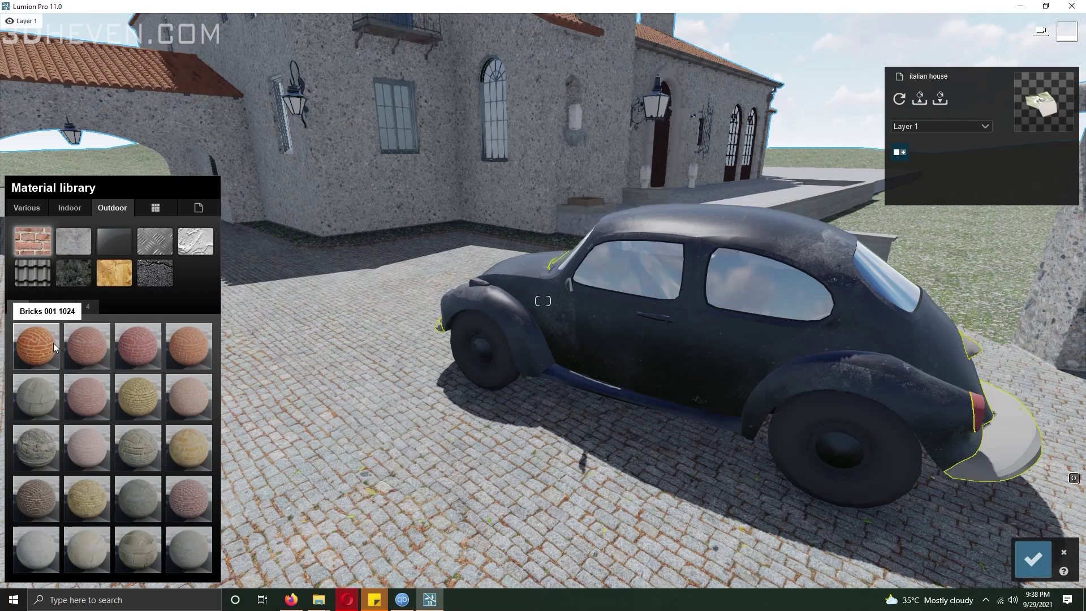
scroll(51, 395, "down", 5)
Apply a black indoor leather material to the car's tyres
left_click(791, 443)
left_click(70, 207)
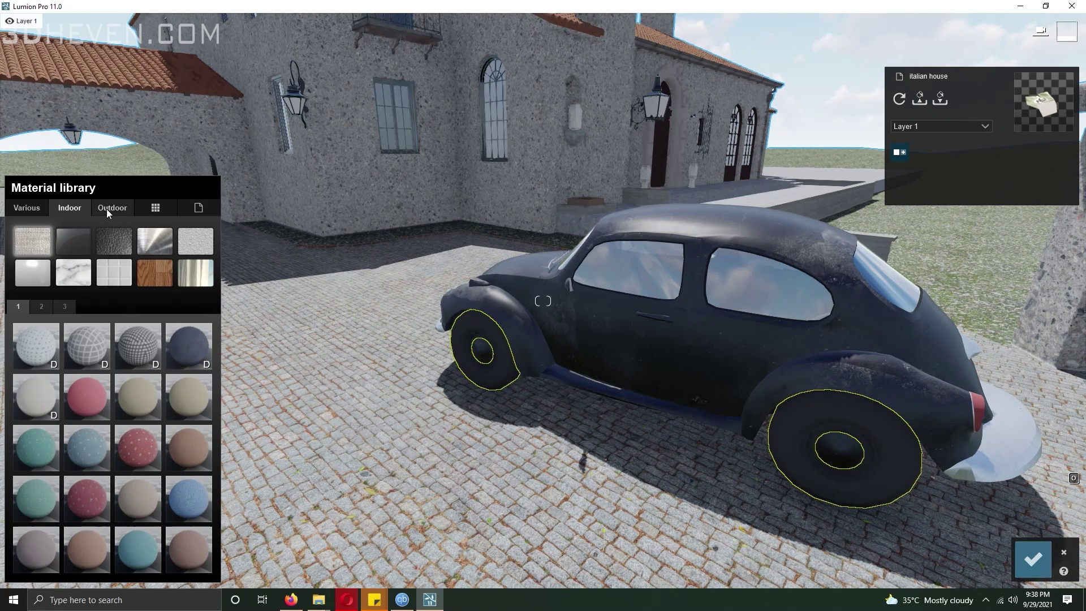
left_click(114, 241)
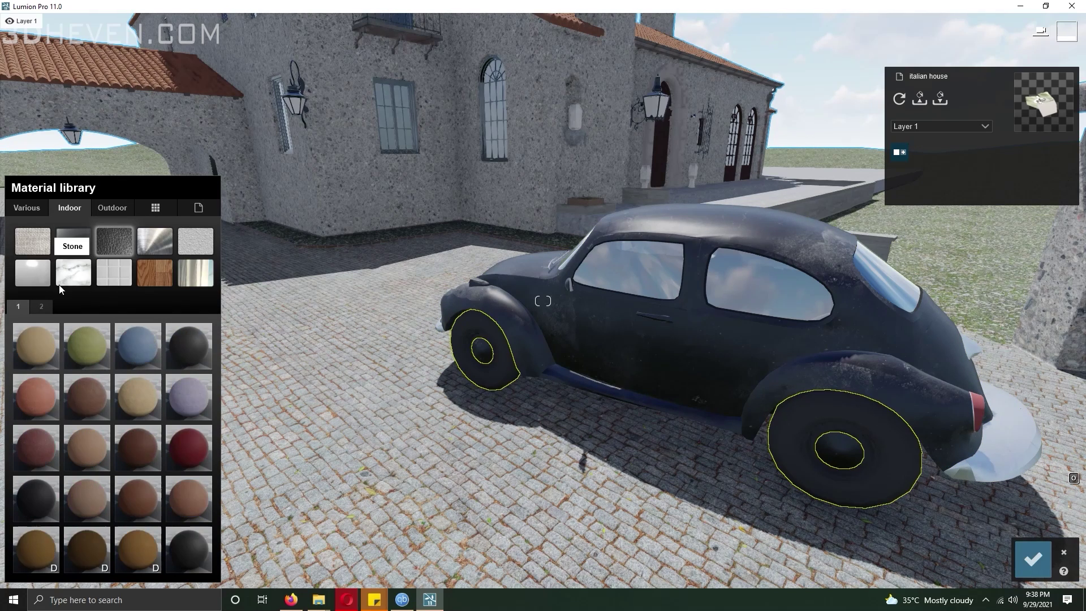
left_click(189, 355)
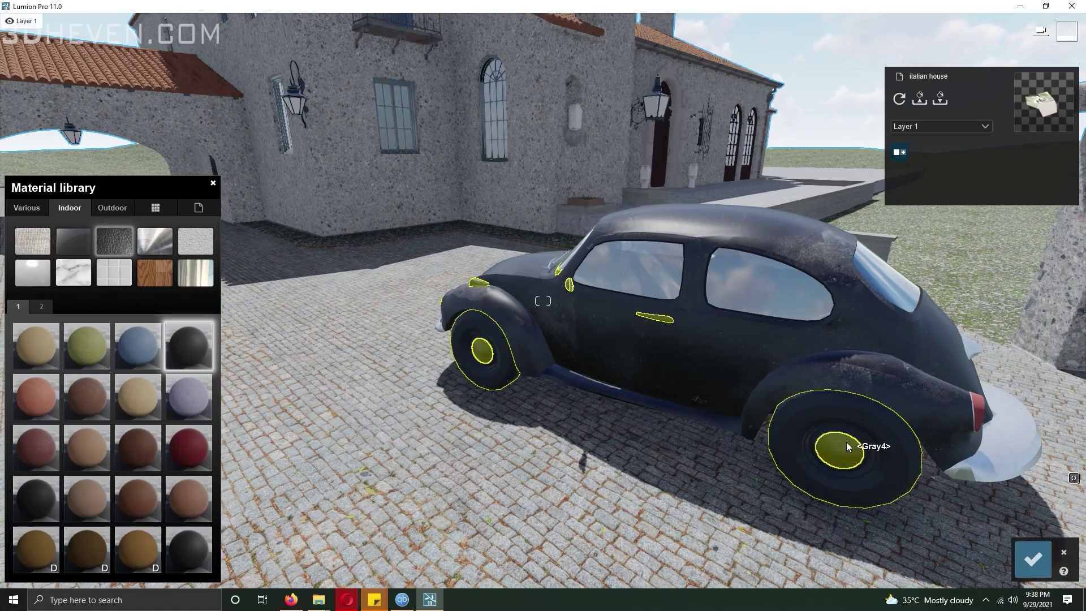
Apply a weathered grey outdoor material to the wall-niche vase and the matching urns beside the entrance door
key("q")
mouse_move(580, 292)
right_mouse_down()
mouse_move(568, 283)
mouse_move(579, 308)
right_mouse_up()
key("w")
left_click(697, 323)
left_click(112, 207)
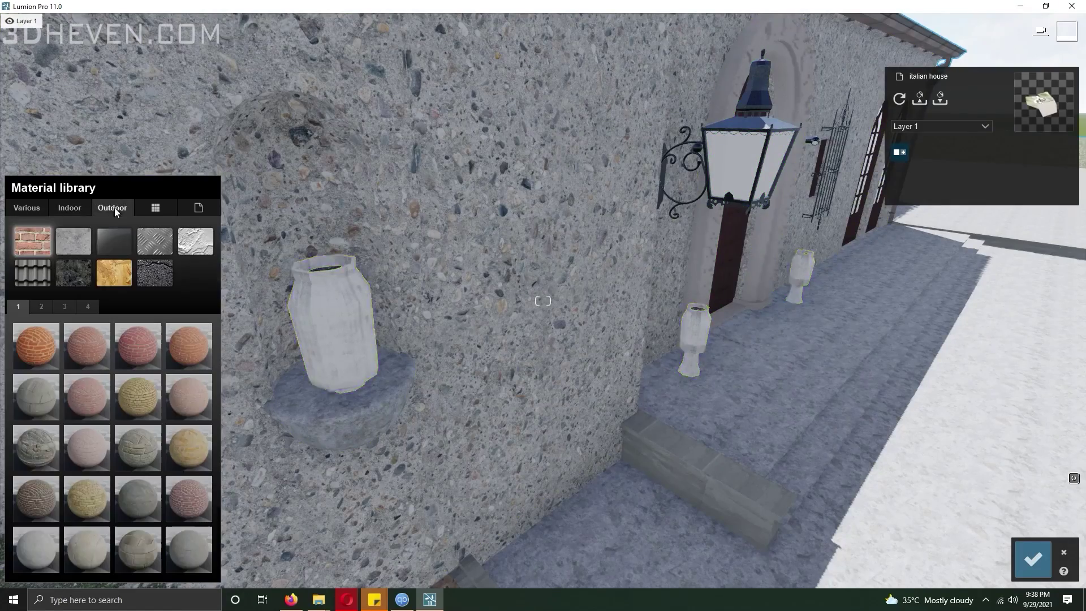
left_click(87, 305)
left_click(81, 404)
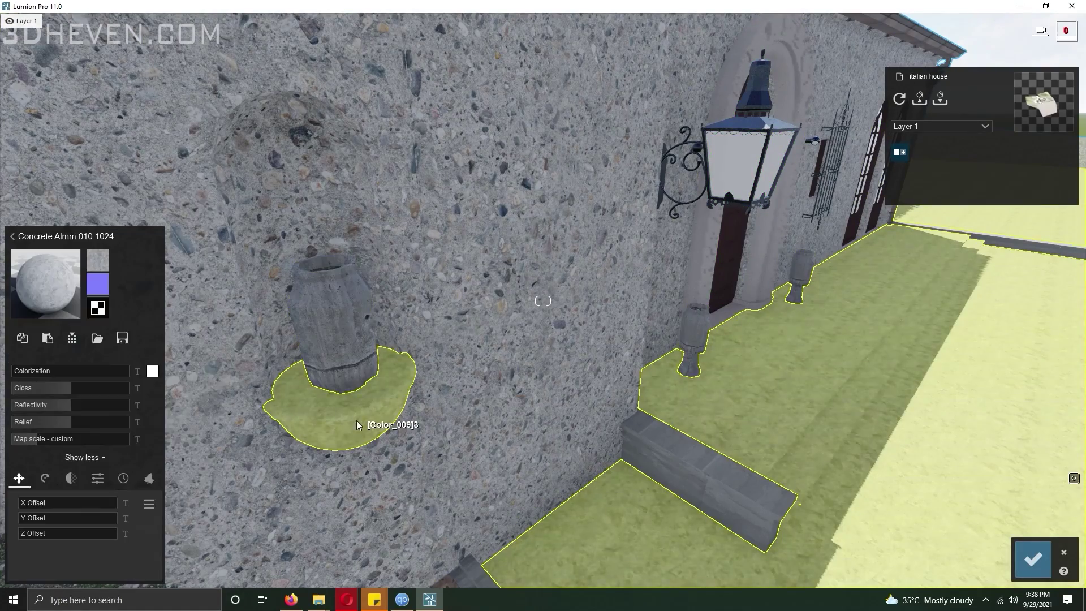
Apply a pebbled outdoor concrete material to the arched surround of the entrance door
left_click(764, 260)
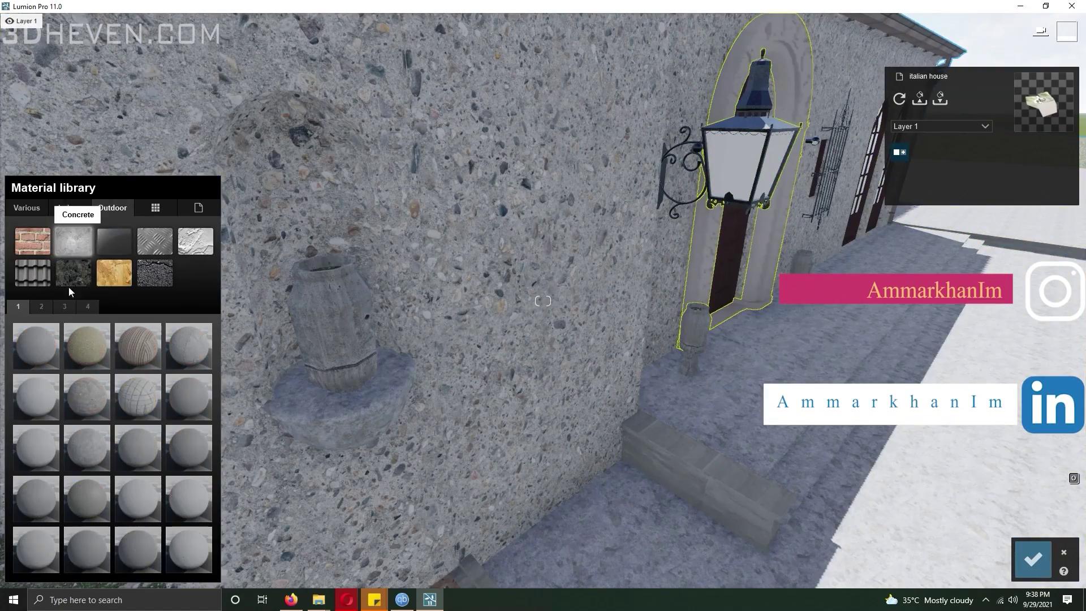
right_click_drag(461, 419, 562, 396)
key("w")
key("s")
Try a red wood, and settle on a dark brown outdoor wood for the arched entrance door and matching window frames
left_click(564, 401)
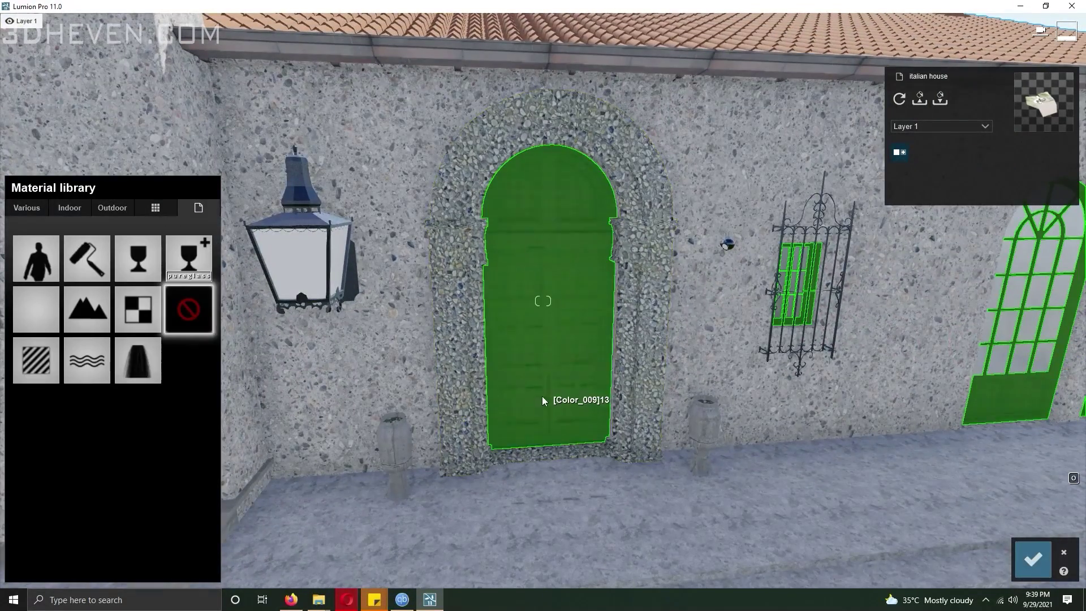
left_click(100, 205)
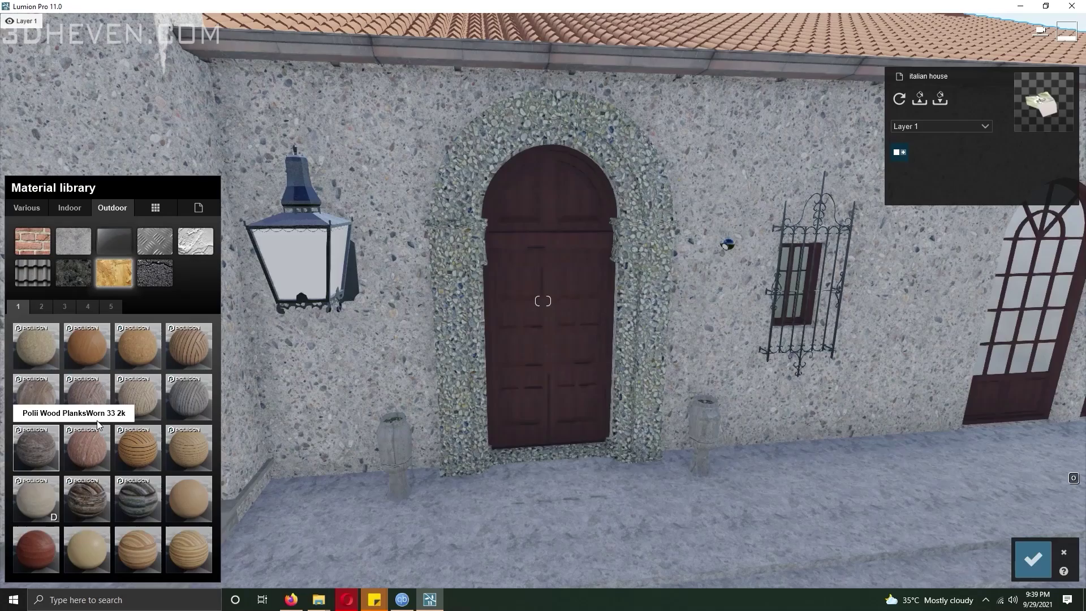
left_click(49, 539)
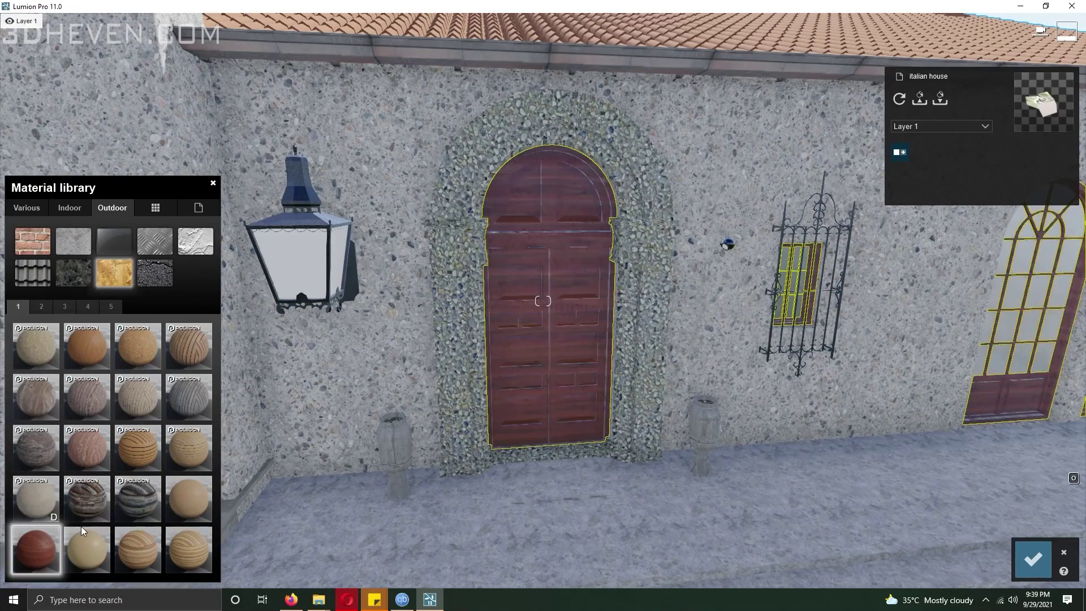
left_click(64, 306)
left_click(135, 354)
Try outdoor roof materials on the tiled roofs, including Polii Roof TilesClay 003 2k and a pale tile
key("s")
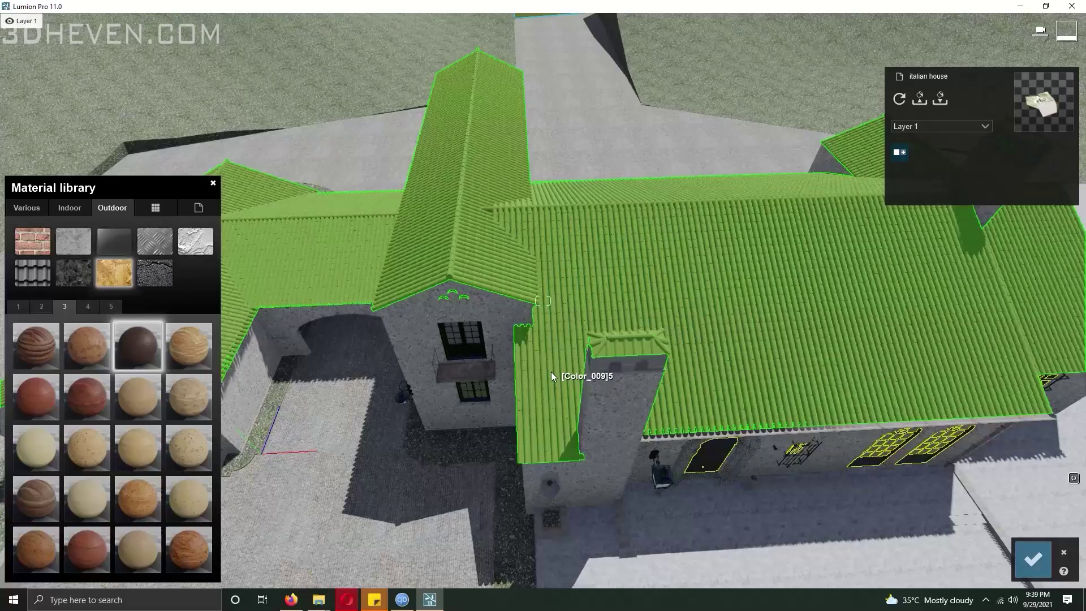
left_click(554, 376)
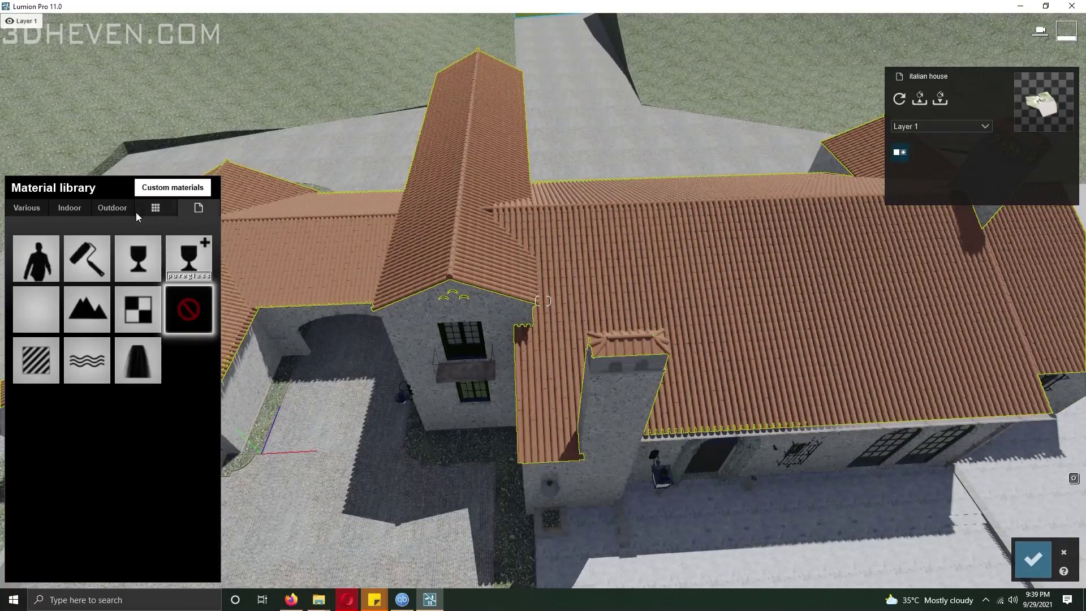
key("w")
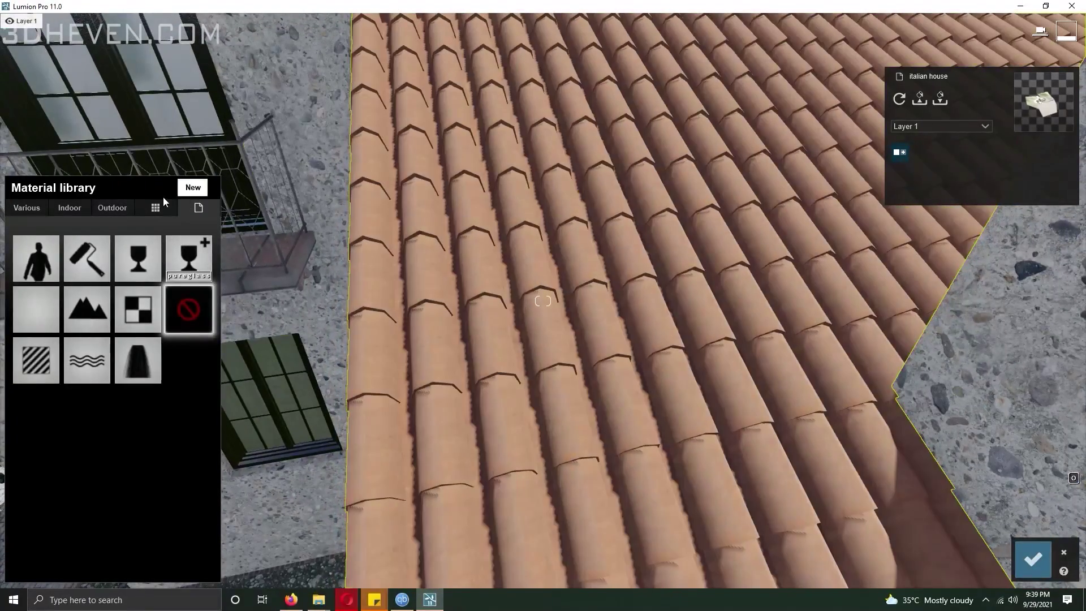
left_click(112, 208)
left_click(33, 270)
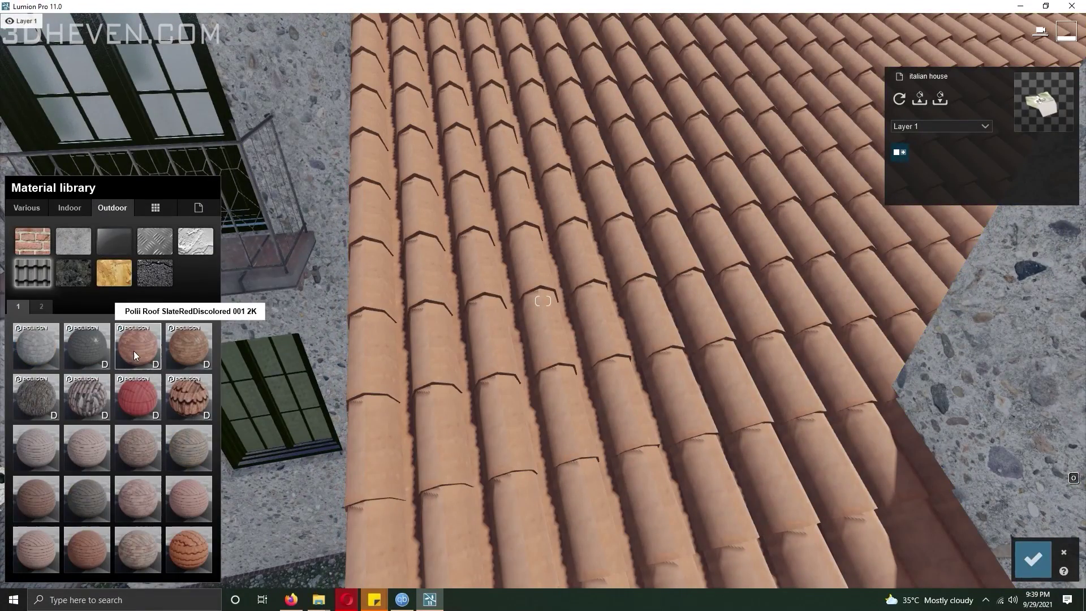
key("s")
right_click_drag(508, 353, 540, 416)
key("w")
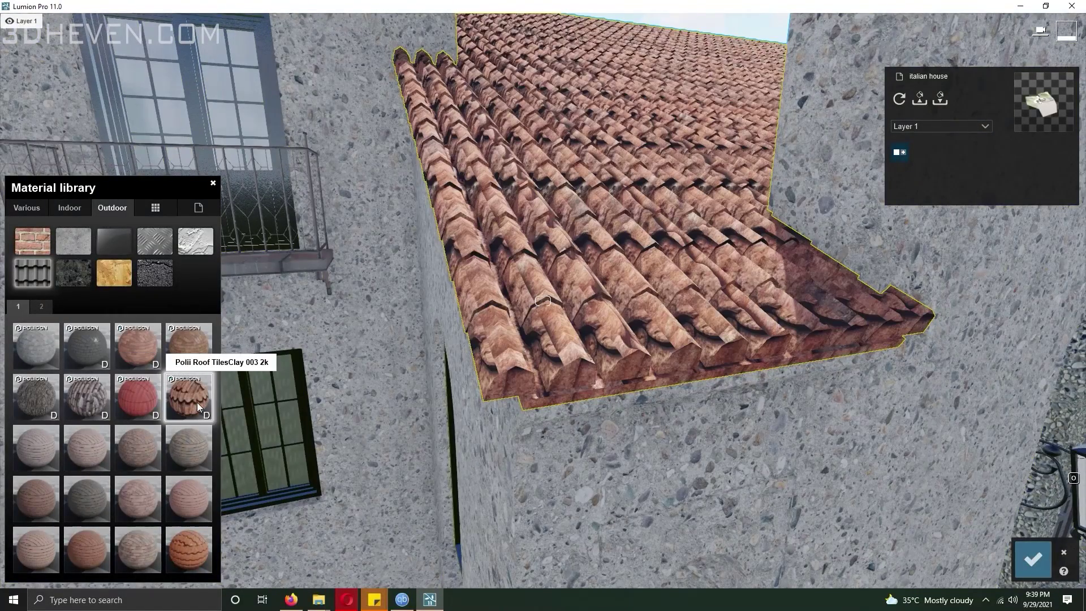
left_click(146, 553)
Apply an orange indoor plastic material to the tiled roofs
left_click(66, 207)
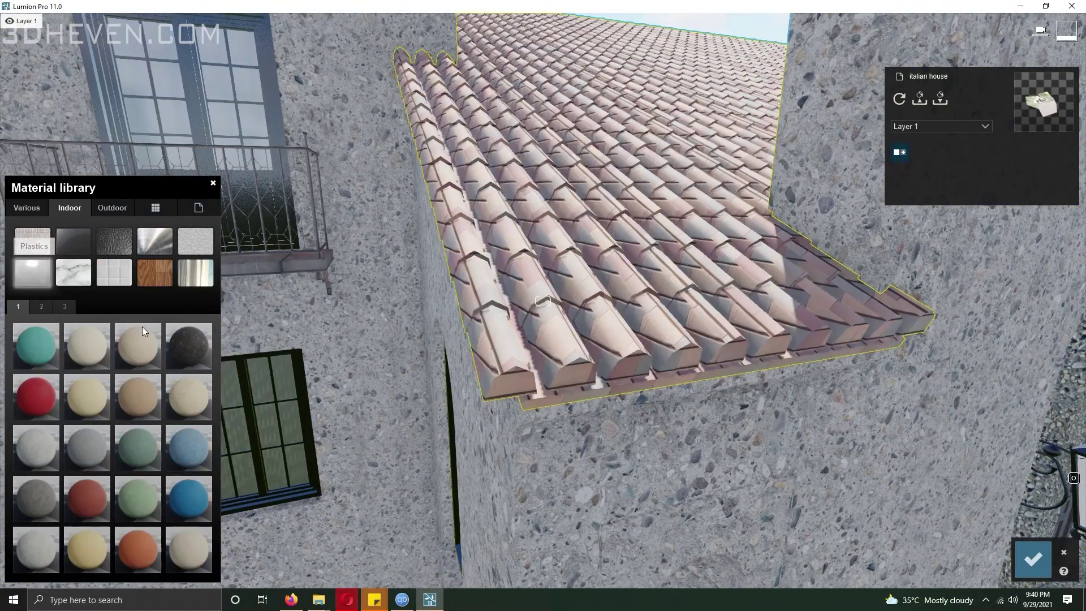
left_click(149, 567)
scroll(426, 493, "down", 10)
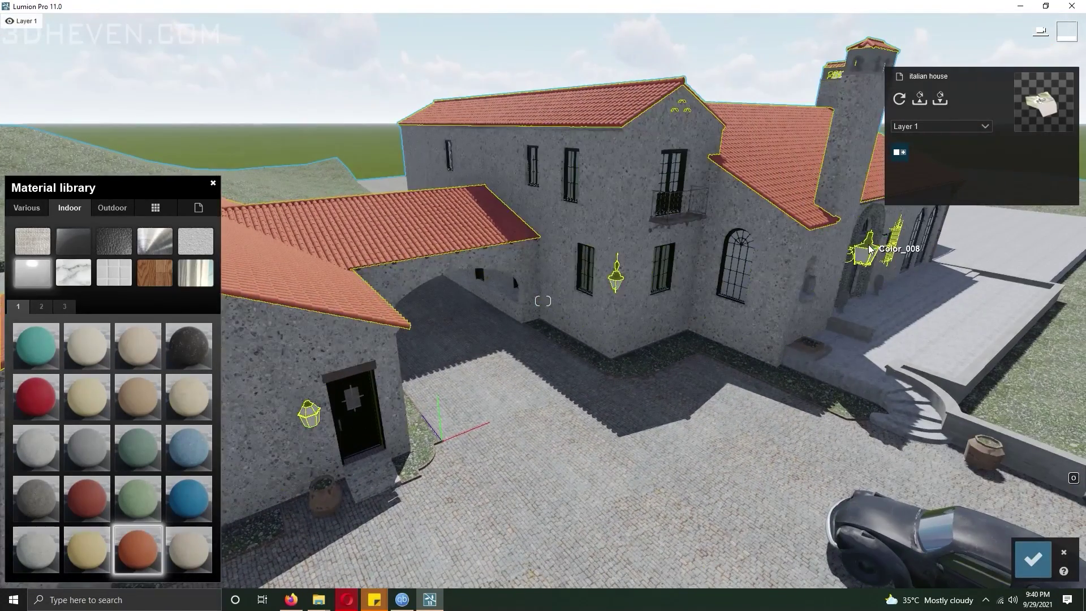
Copy the lanterns' Polii Metal StainlessSteelCast 001 2K material onto the side door and matching window frames
left_click(309, 413)
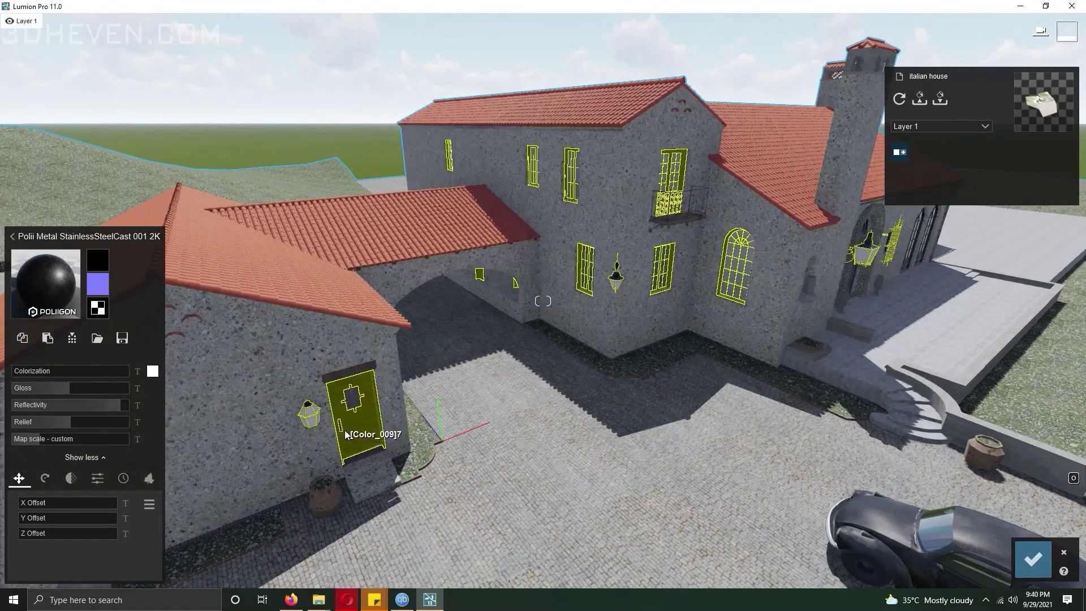
left_click(57, 338)
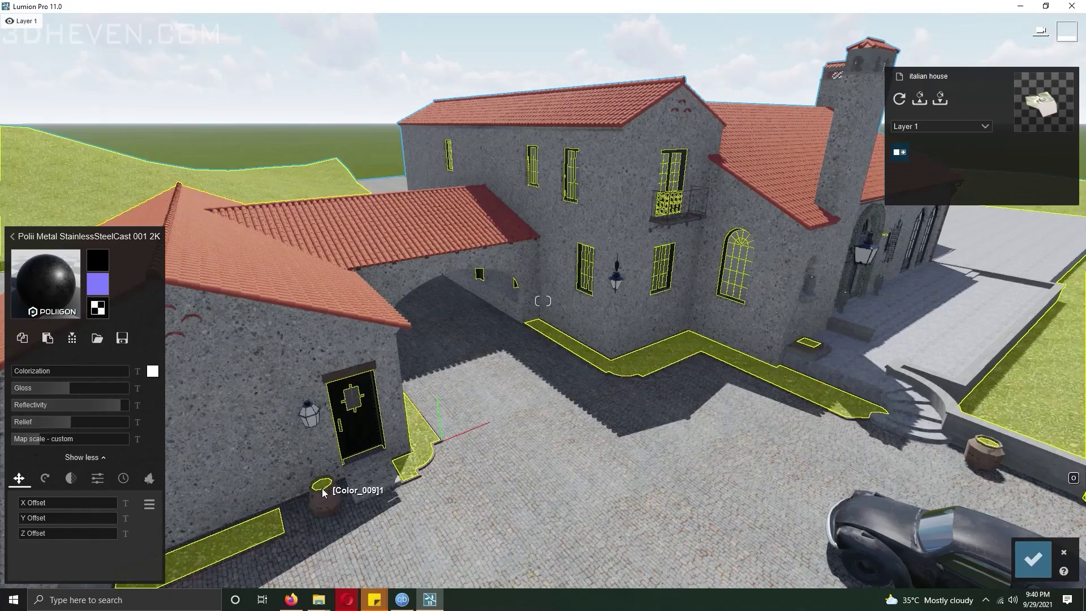
Apply the outdoor concrete Polii Concrete 26 2k to the plant pots and planter box, and save the material changes
left_click(325, 493)
left_click(73, 241)
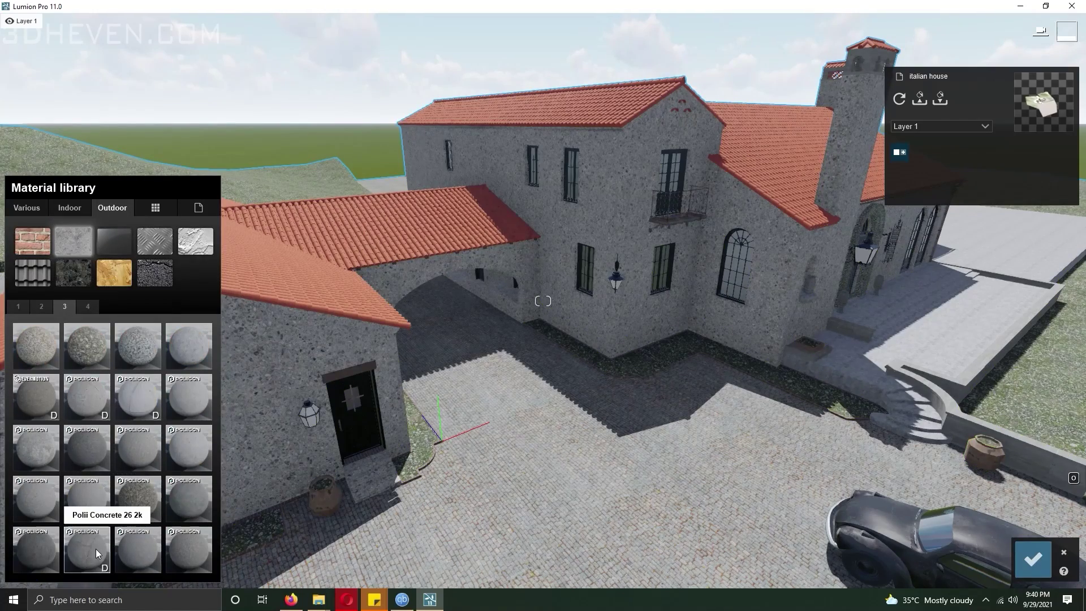
left_click(99, 534)
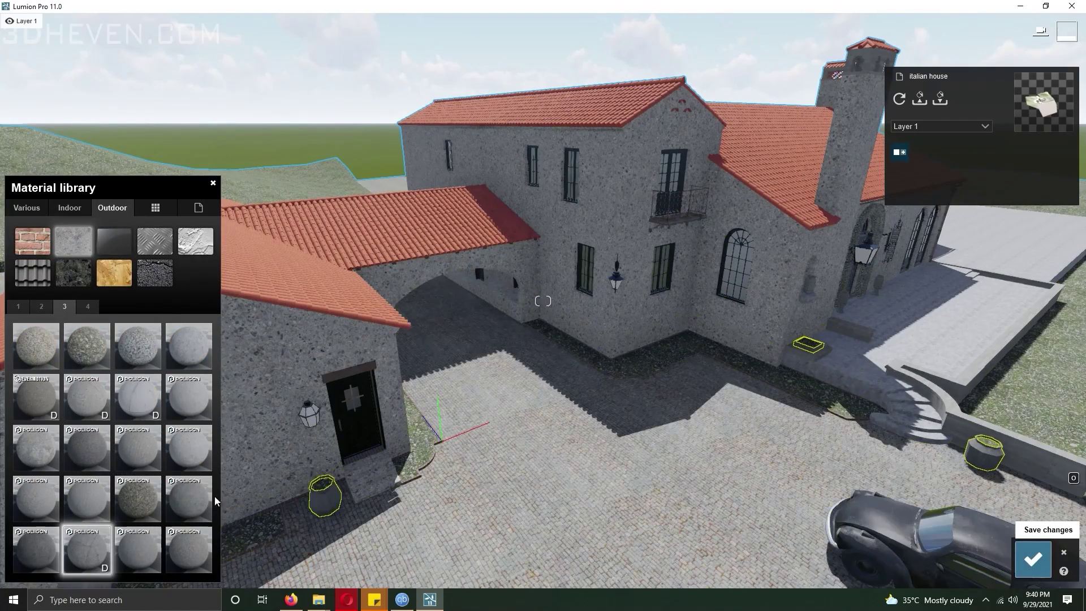
Switch to Layer 2 and rename it High Res
left_click(67, 21)
left_click(69, 21)
left_click(82, 78)
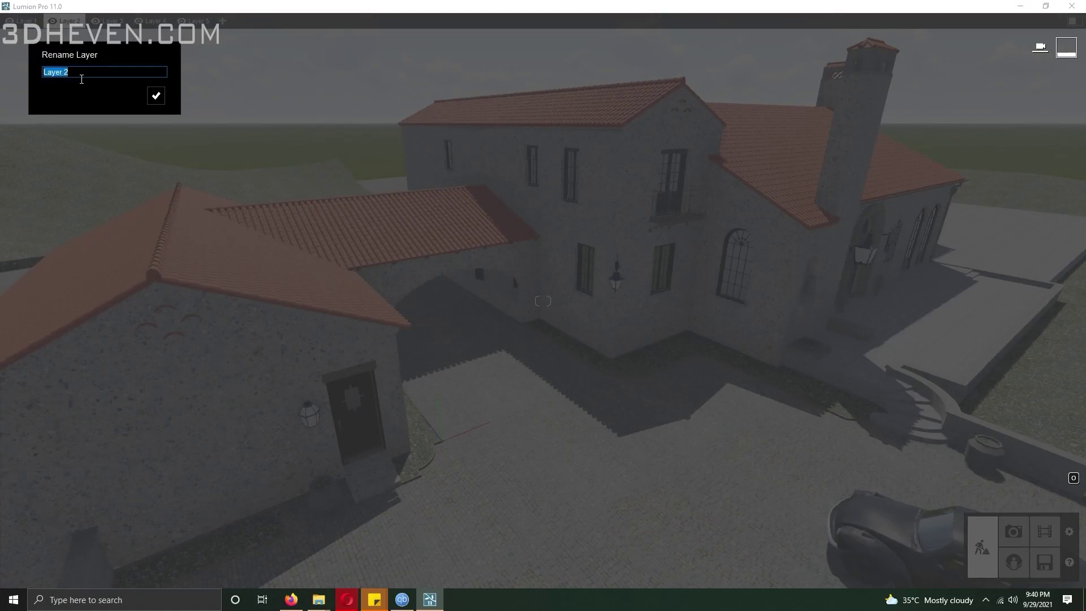
key("Return")
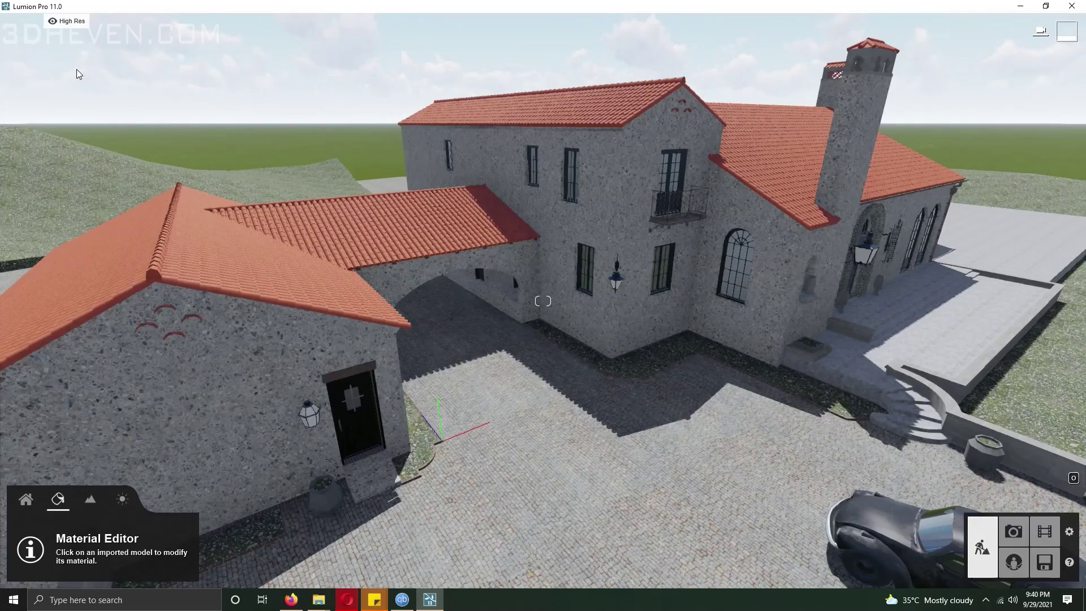
Place fine-detail broadleaf trees around the driveway entrance and lawn edge, and start removing unwanted ones
left_click(25, 499)
left_click(119, 532)
left_click(239, 532)
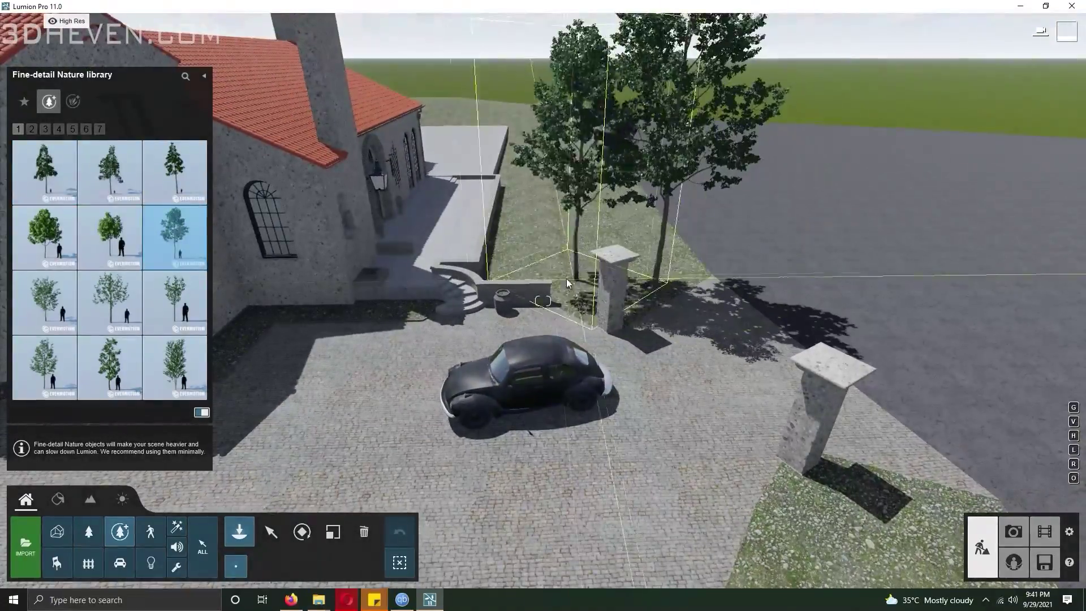
scroll(543, 305, "up", 5)
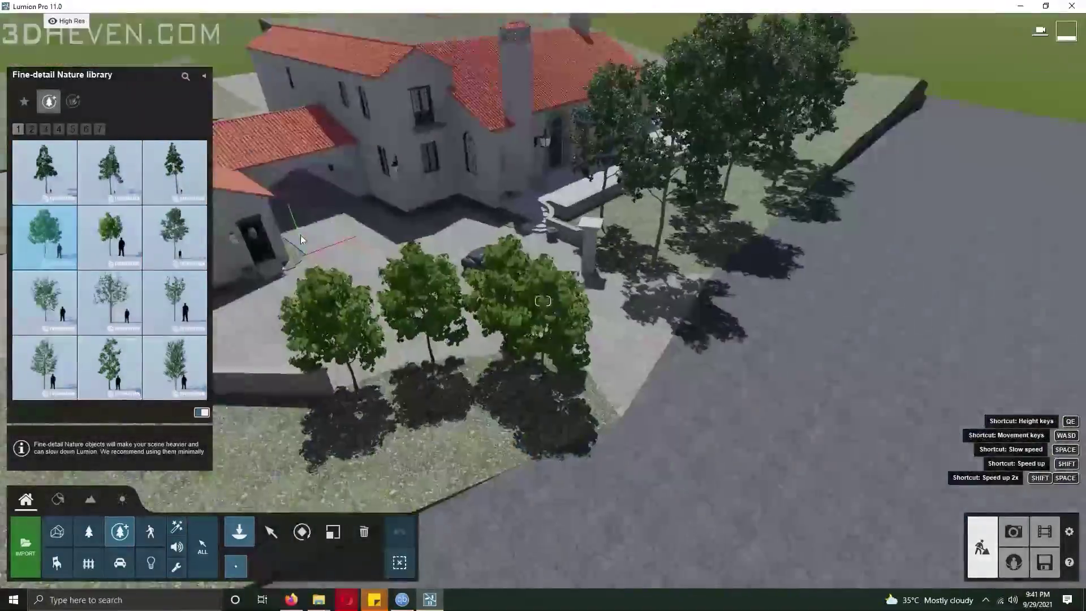
left_click(364, 531)
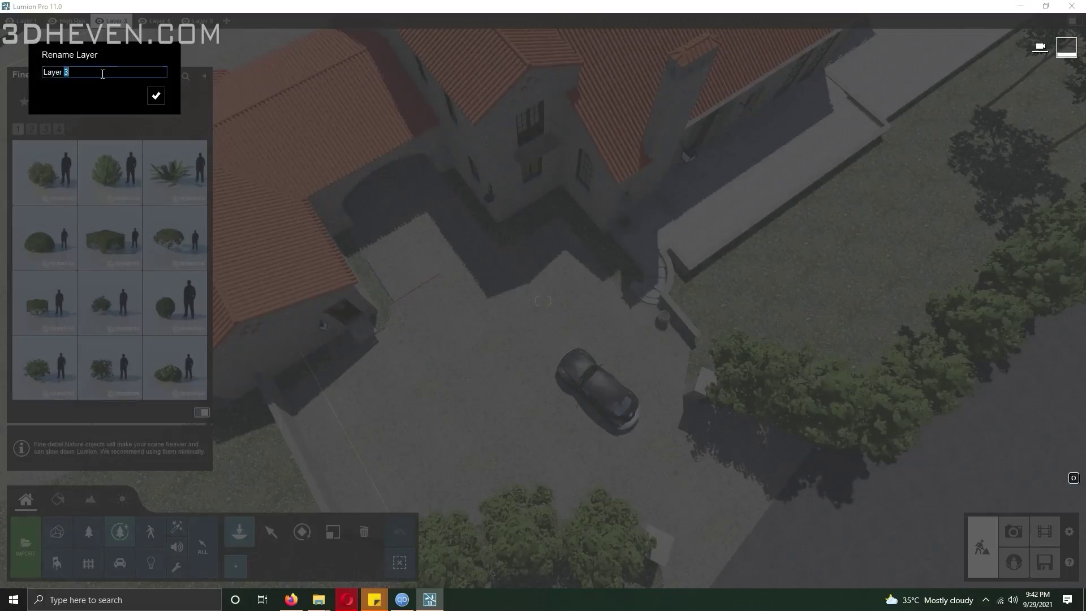
Rename Layer 3 as Plants
type("nts")
key("Return")
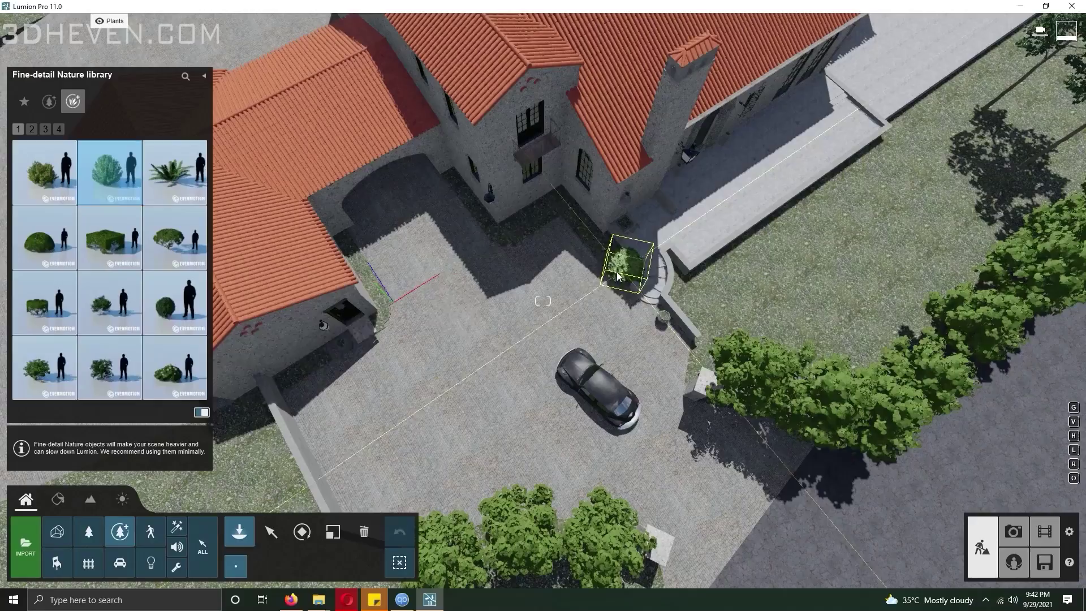
Compare fine-detail shrubs at the pot by the curved steps, and place a domed multi-stem shrub between the low wall and gate pillar
right_click_drag(624, 264, 439, 188)
key("w")
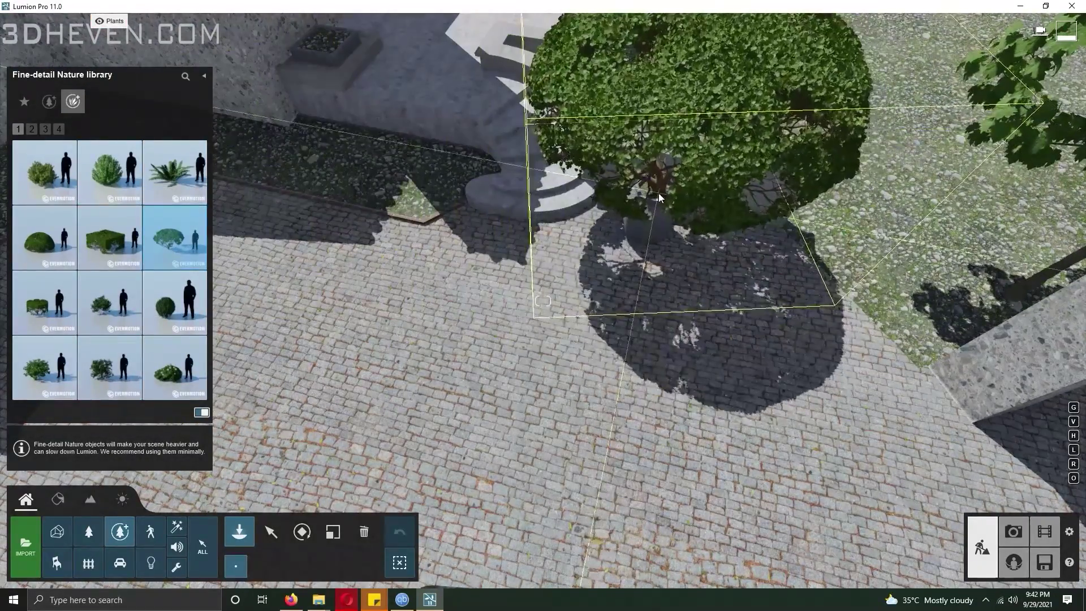
left_click(45, 368)
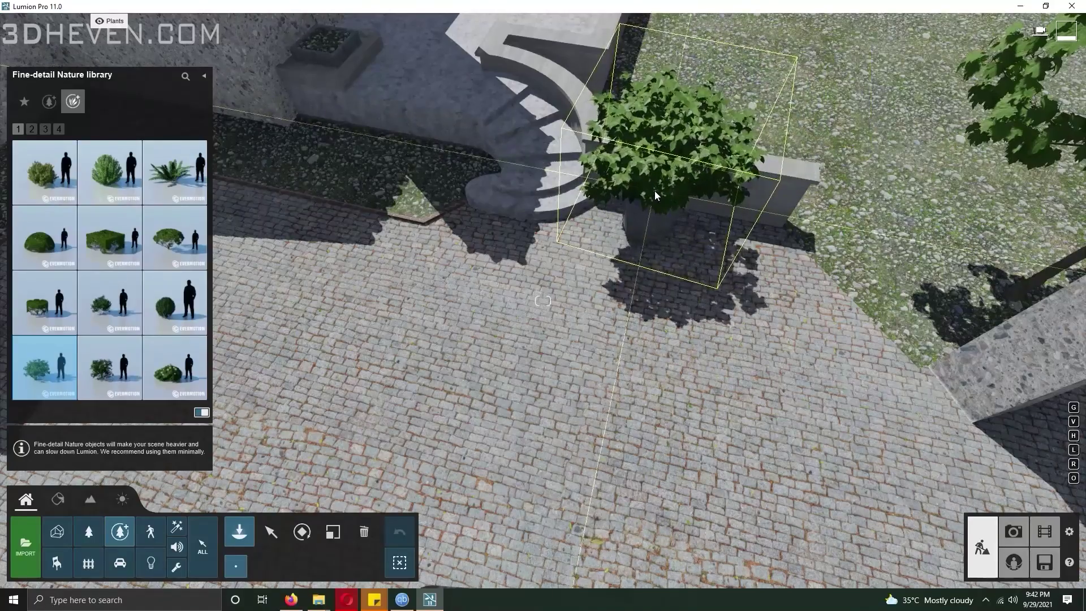
left_click(44, 238)
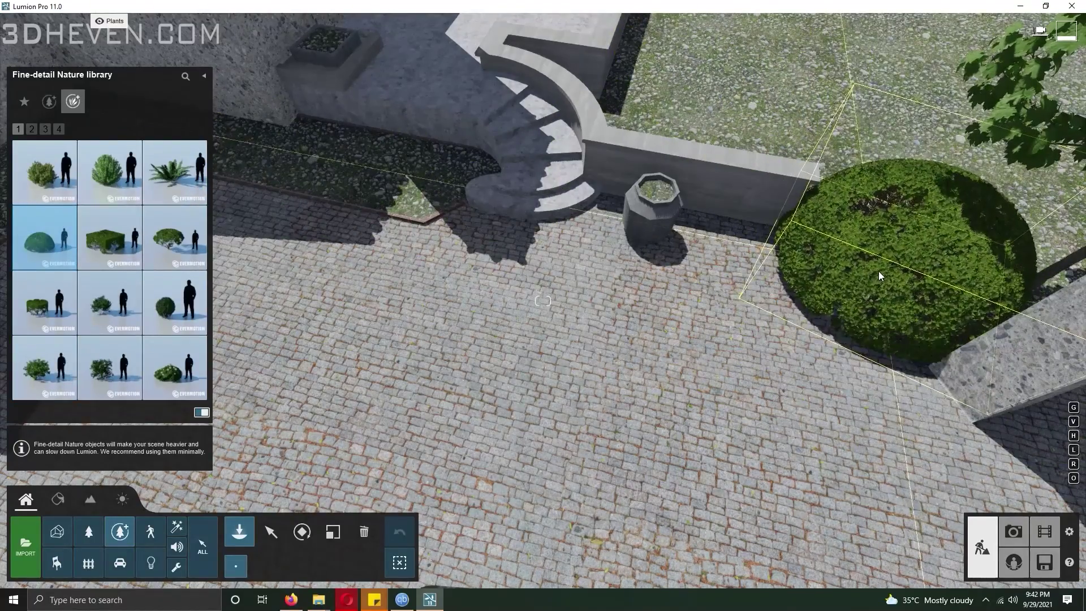
left_click(174, 237)
left_click(844, 290)
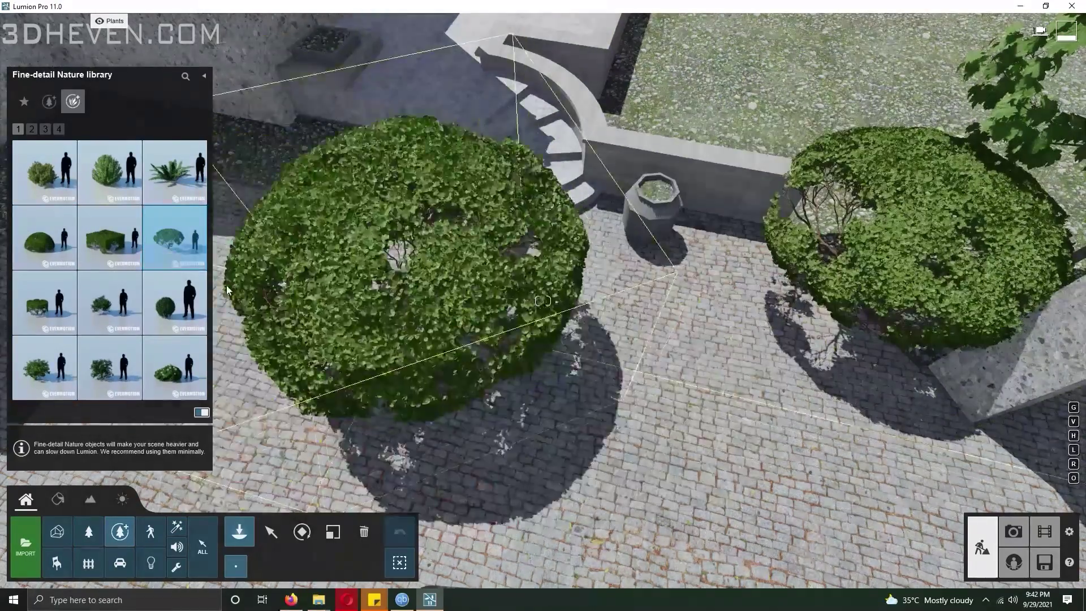
Plant round leafy fine-detail shrubs in the planting beds, including beside the side door
left_click(31, 129)
left_click(91, 176)
right_click_drag(431, 191, 445, 190)
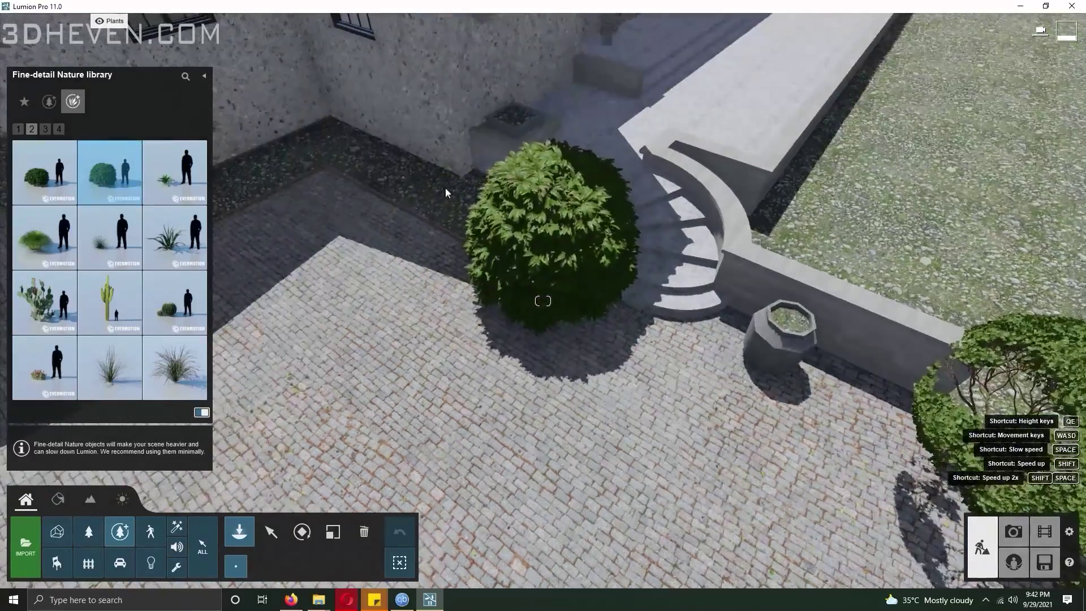
mouse_move(523, 243)
right_mouse_down()
mouse_move(705, 308)
mouse_move(729, 237)
mouse_move(509, 248)
right_mouse_up()
key("w")
right_click_drag(557, 339, 529, 305)
Plant a row of leafy fine-detail shrubs in the narrow bed along the house wall around the corner from the side door
left_click(43, 134)
left_click(58, 133)
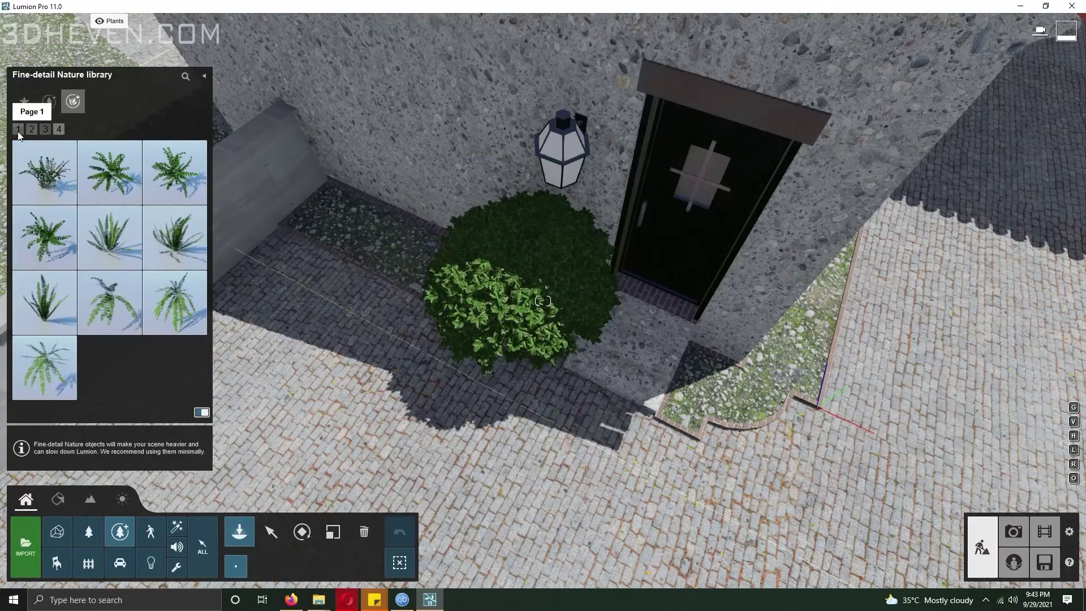
left_click(18, 132)
mouse_move(188, 381)
left_click(45, 369)
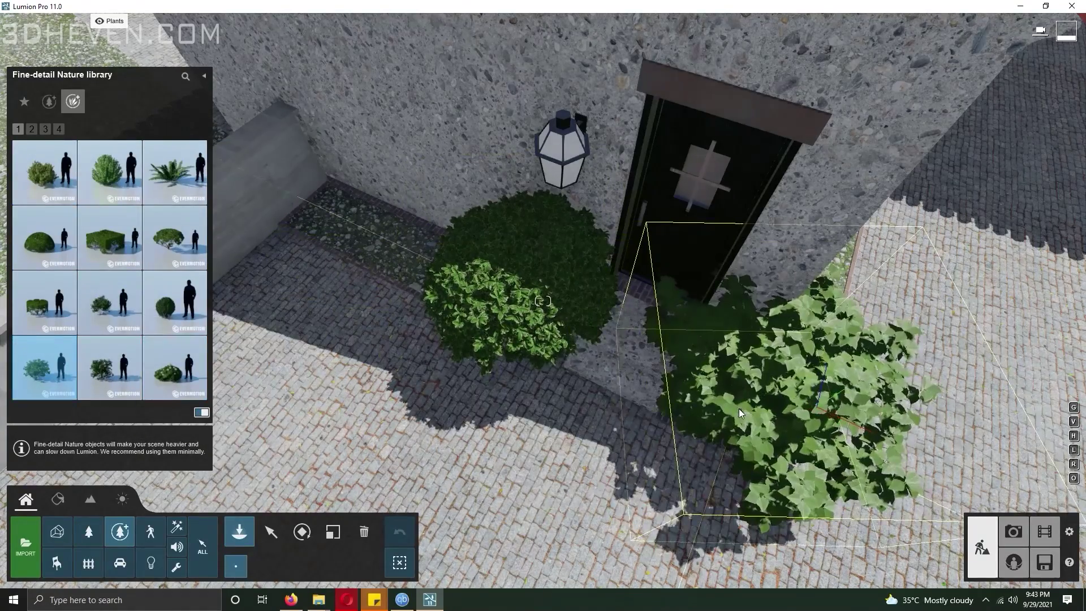
key("d")
left_click(111, 369)
left_click(495, 253)
left_click(567, 127)
right_click_drag(571, 125, 701, 73)
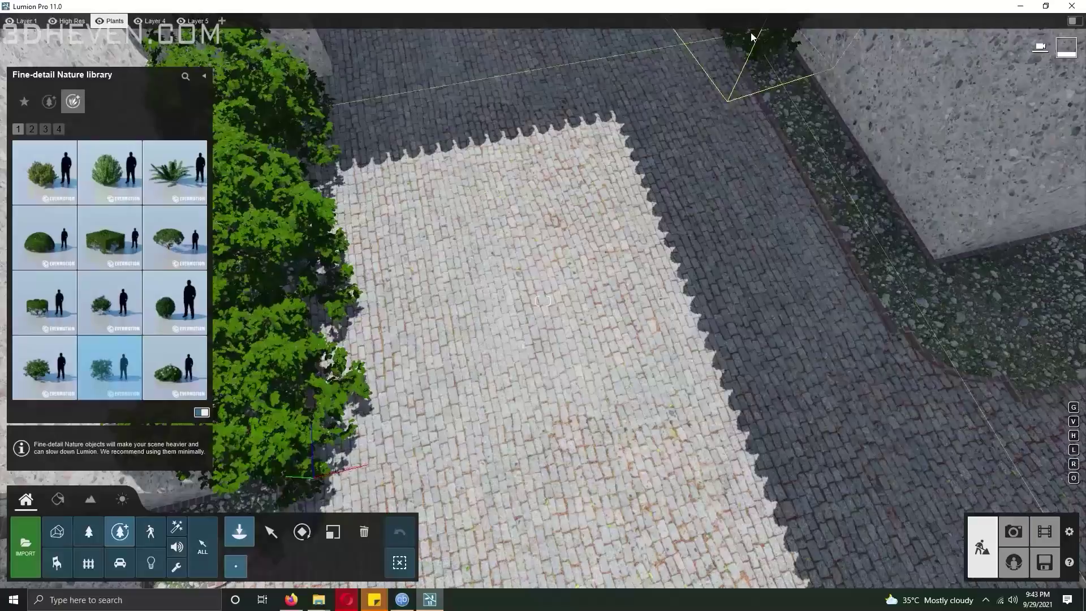
Continue the leafy shrubs along the courtyard planting beds, including beneath the windows of the house facade
left_click(786, 90)
left_click(870, 241)
right_click_drag(882, 294, 681, 284)
left_click(707, 413)
left_click(888, 413)
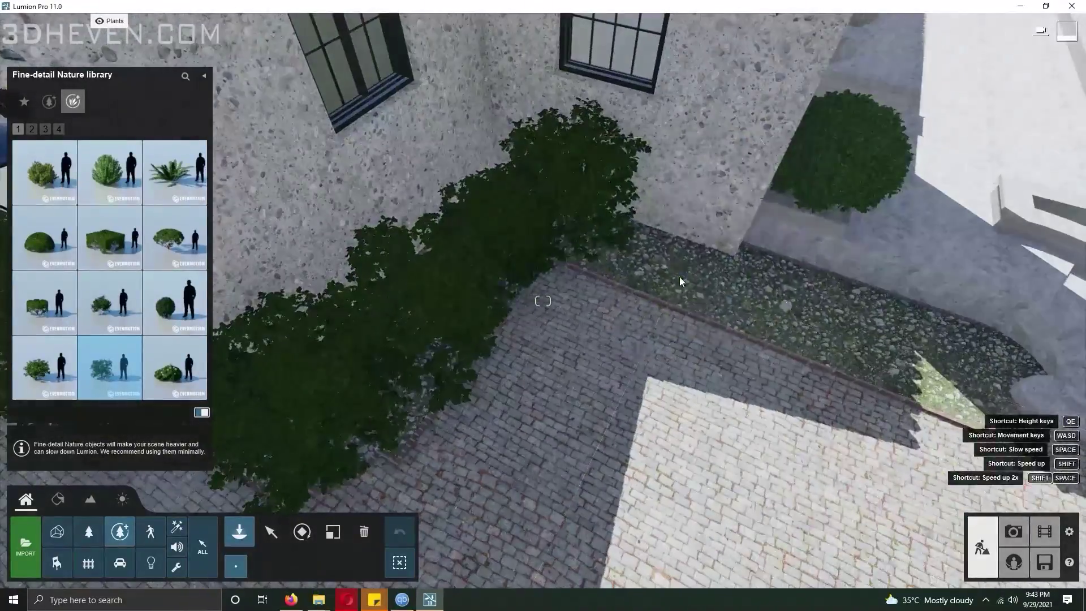
left_click(681, 283)
left_click(862, 340)
Switch to Layer 4 and choose an Alaska cedar from the Nature library's conifers for cluster placement behind the house
right_click_drag(882, 351, 622, 248)
key("s")
right_click_drag(567, 302, 740, 226)
key("w")
left_click(45, 129)
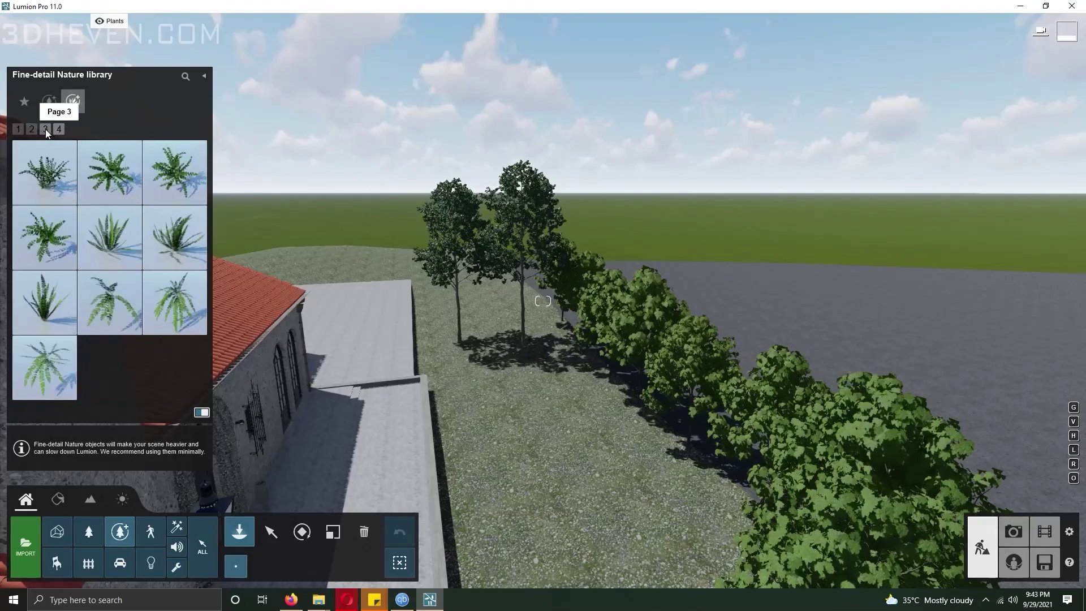
mouse_move(152, 26)
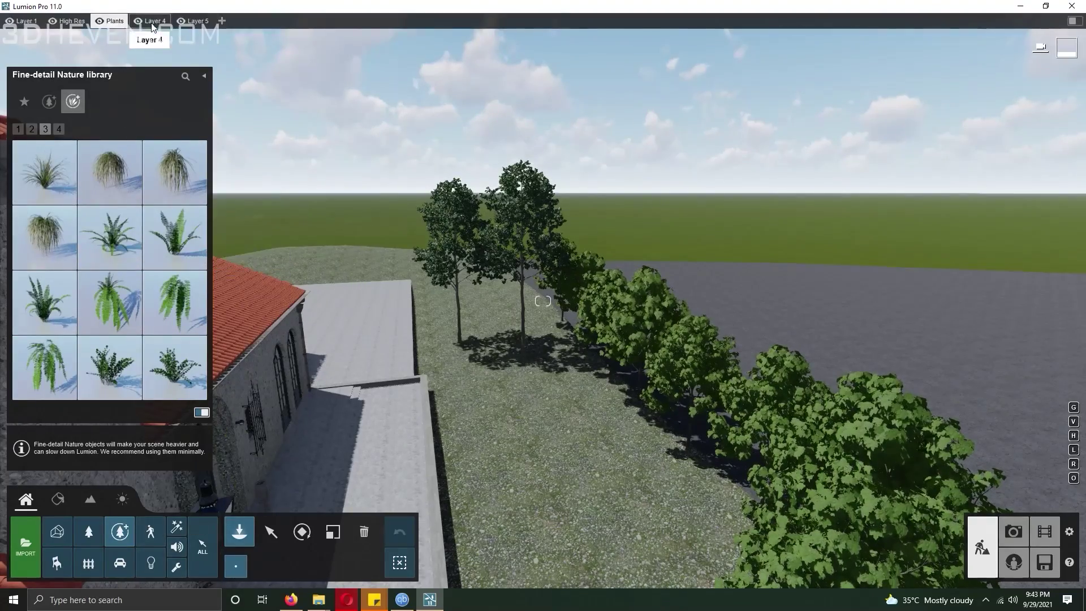
left_click(88, 532)
left_click(55, 128)
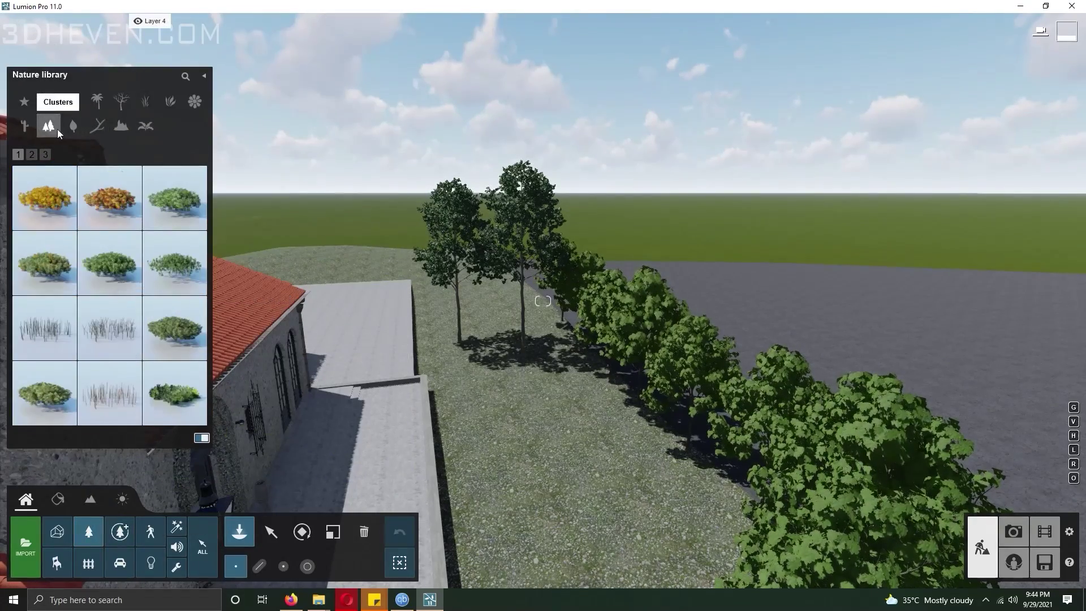
left_click(78, 107)
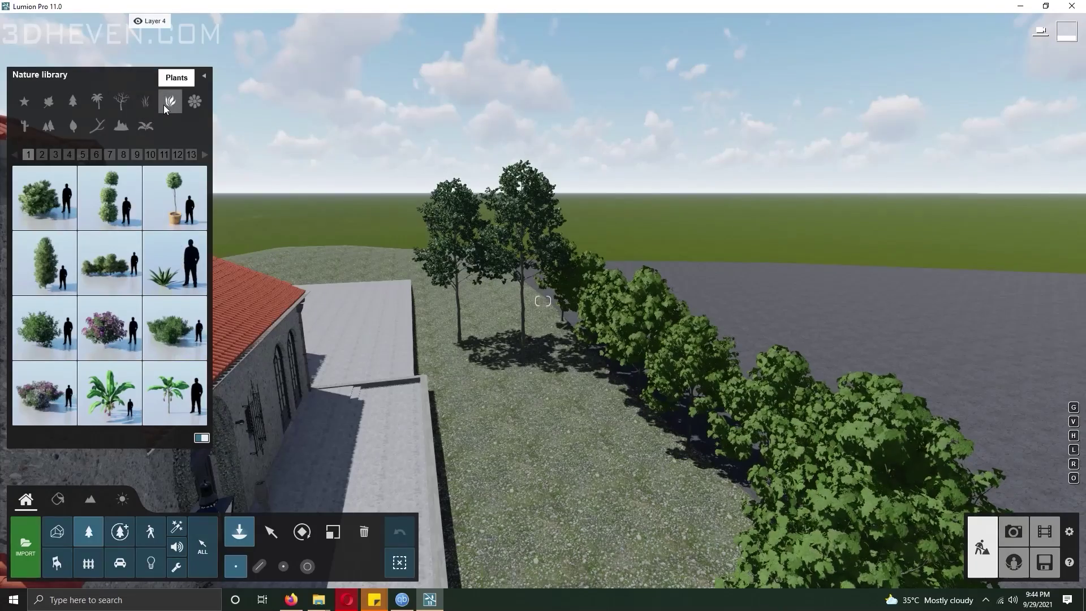
left_click(44, 198)
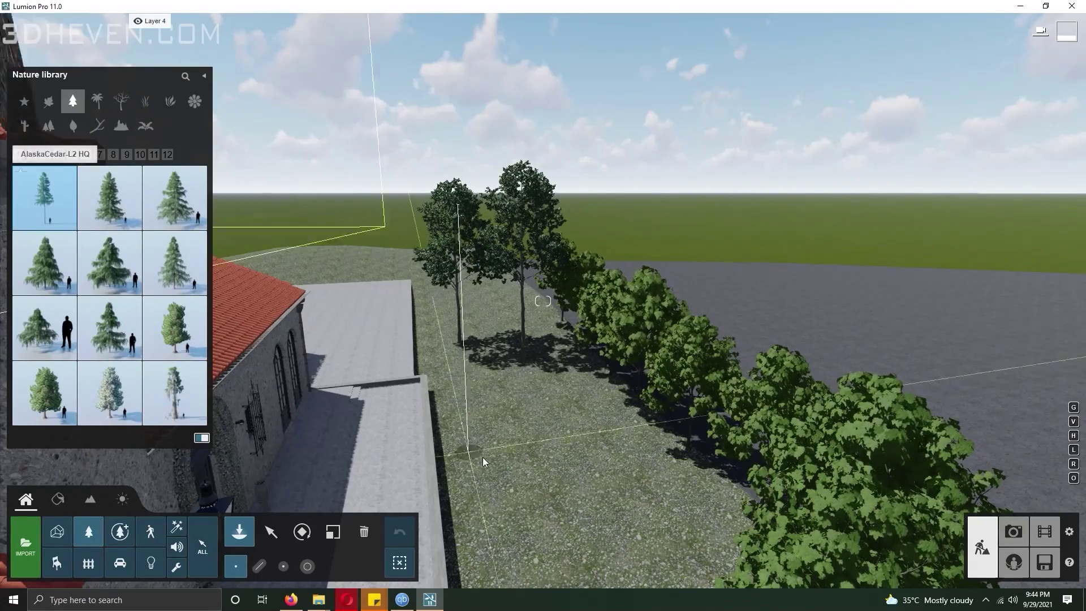
right_click_drag(480, 460, 284, 565)
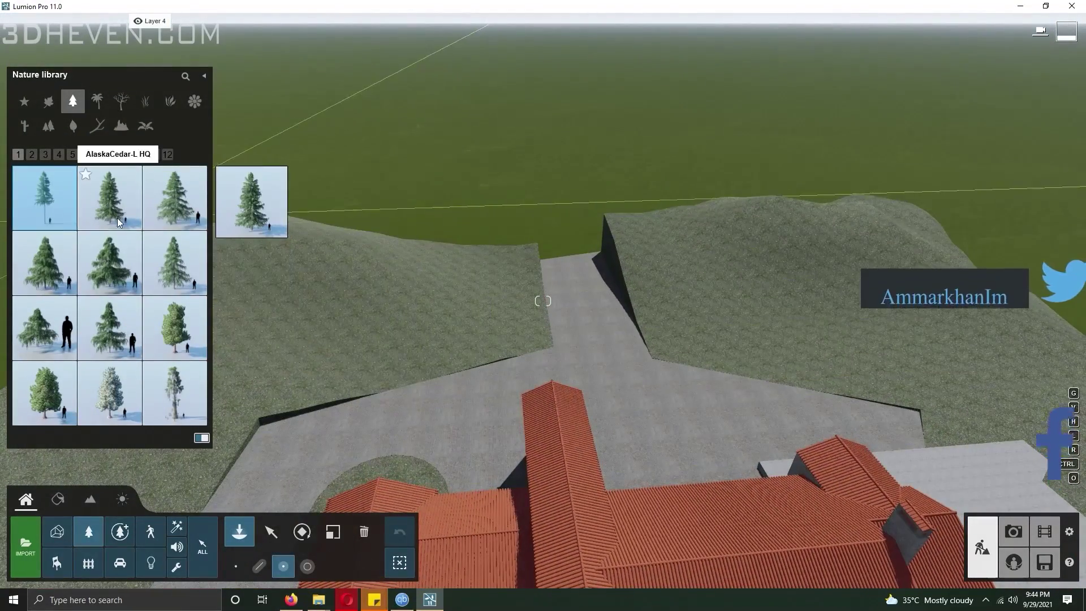
Place clusters of AlaskaCedar-L HQ trees on the grassy slopes around the paved area behind the house
left_click(429, 311)
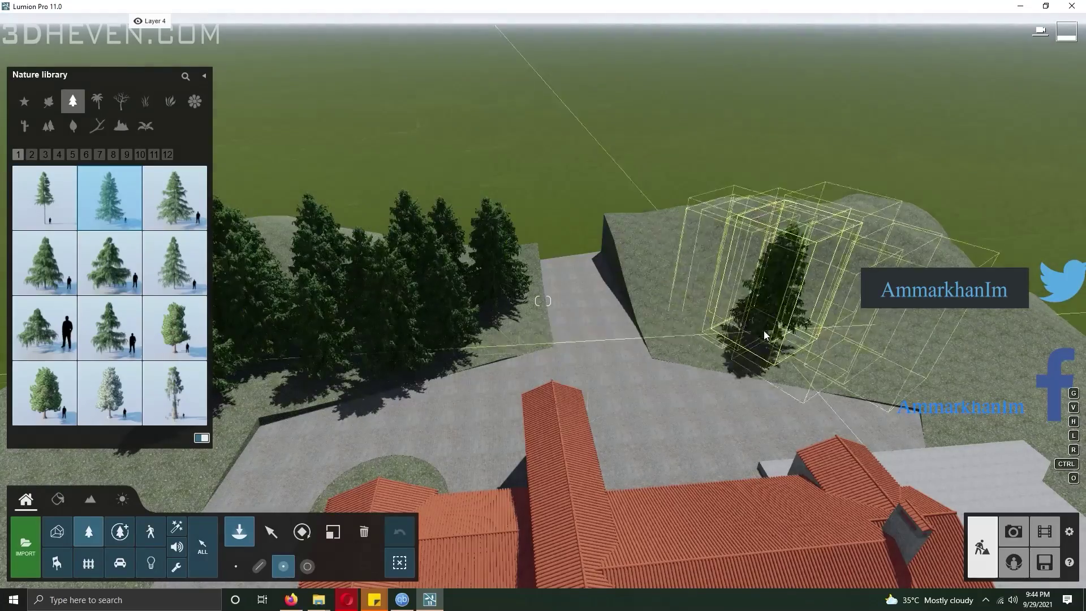
left_click(763, 328)
left_click(882, 339)
left_click(996, 374)
right_click_drag(998, 378, 543, 361)
left_click(474, 344)
right_click_drag(430, 367, 342, 406)
left_click(384, 390)
left_click(322, 305)
right_click_drag(322, 304, 429, 317)
Reposition a cedar in the cluster and copy cedars along the outer edge of the terrace beside the house
left_click(271, 531)
left_click_drag(416, 272, 468, 308)
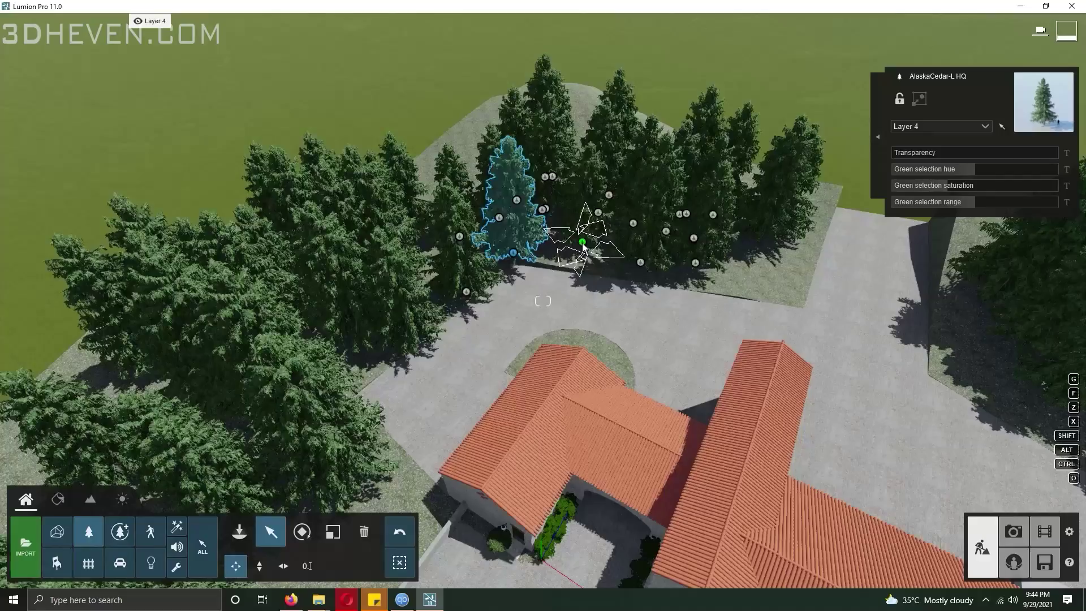
right_click_drag(794, 256, 594, 233)
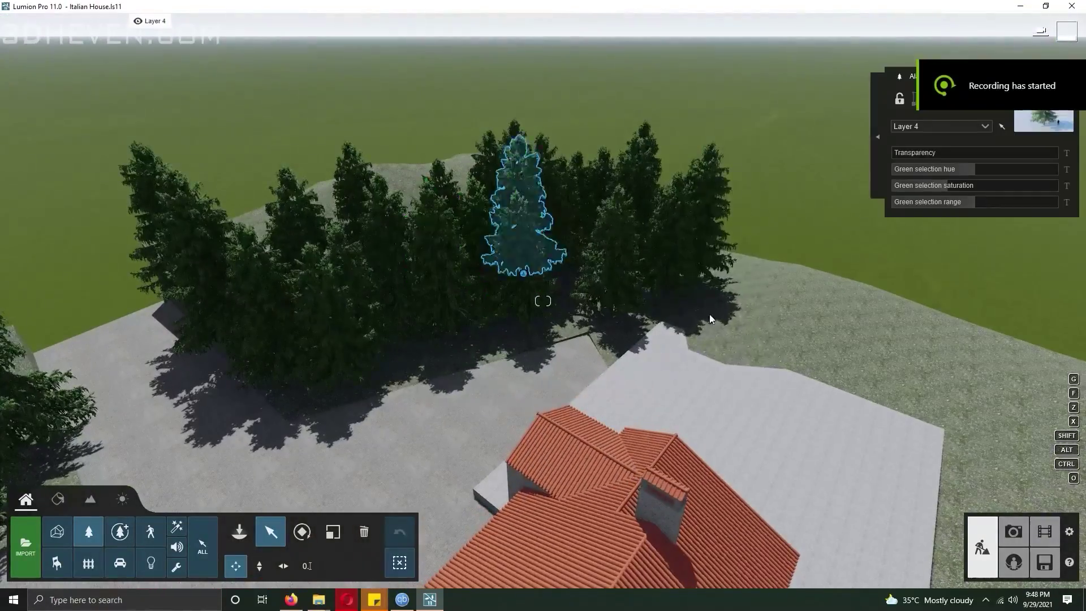
left_click_drag(524, 264, 790, 351)
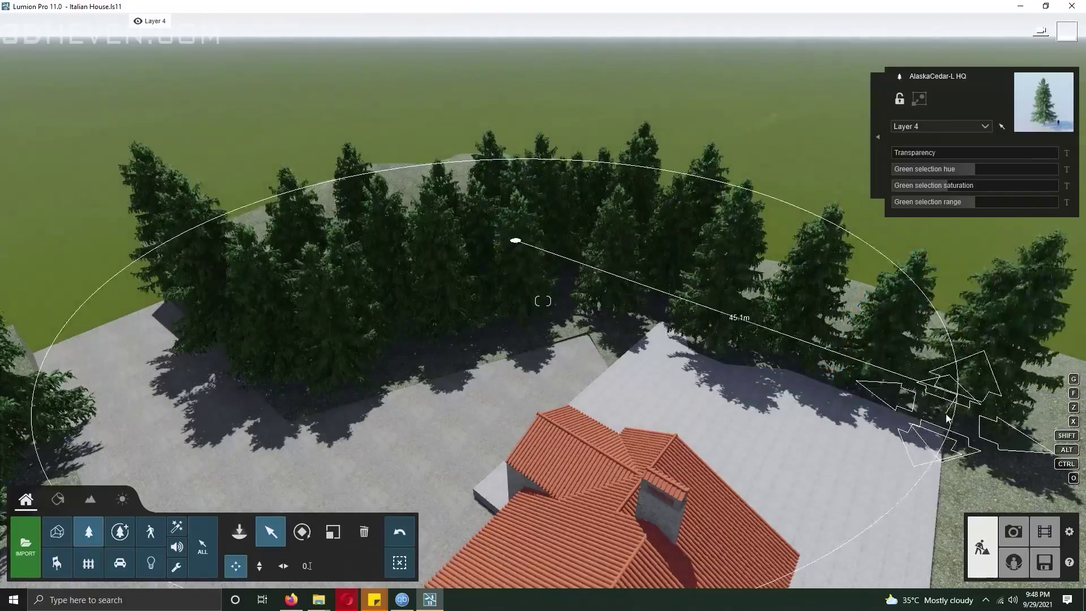
left_click_drag(948, 417, 944, 415)
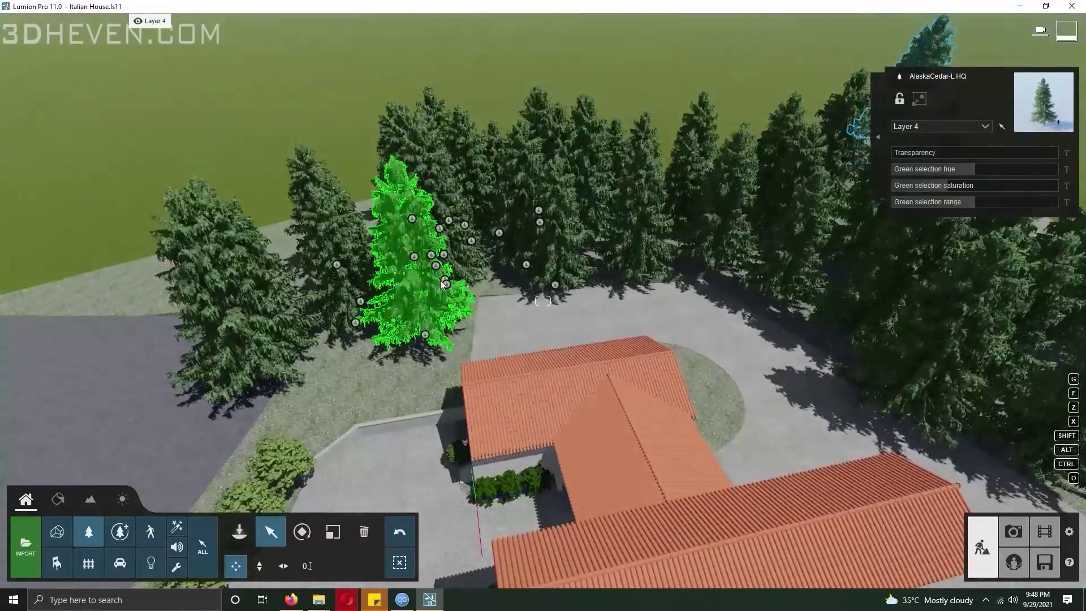
Place a cedar on the grass beside the low courtyard wall and check it from eye level near the side door
left_click(437, 404)
left_click_drag(437, 403, 346, 388)
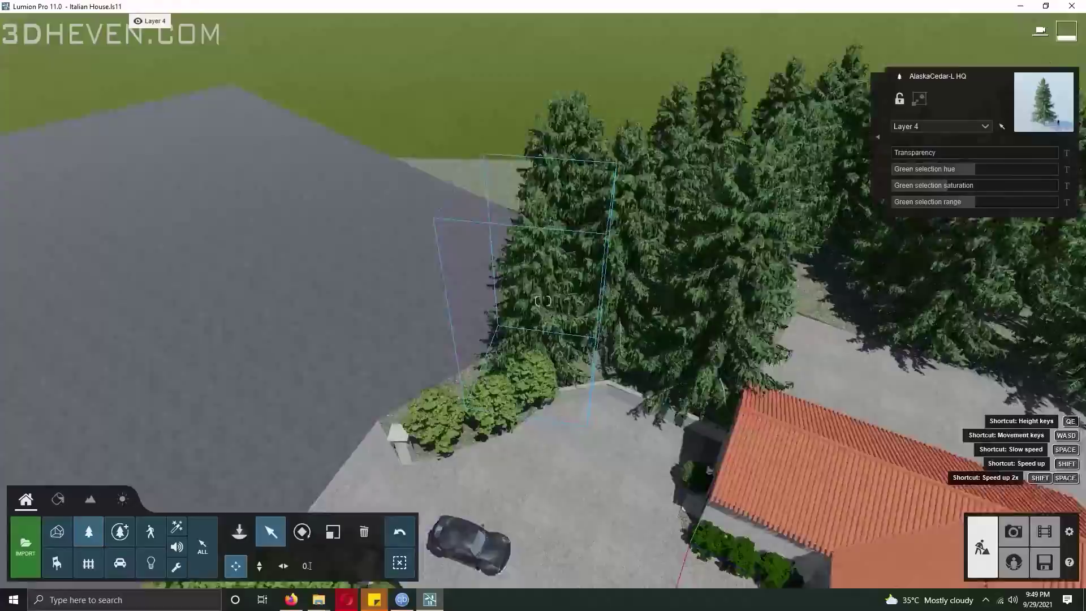
right_click_drag(542, 306, 542, 306)
right_click_drag(419, 450, 419, 450)
key("a")
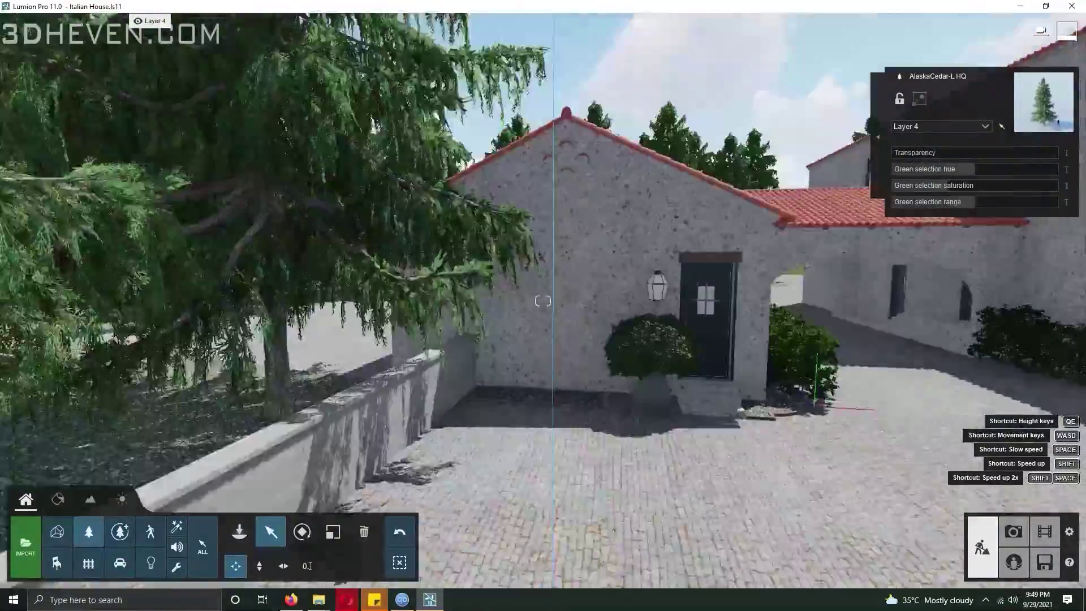
key("w")
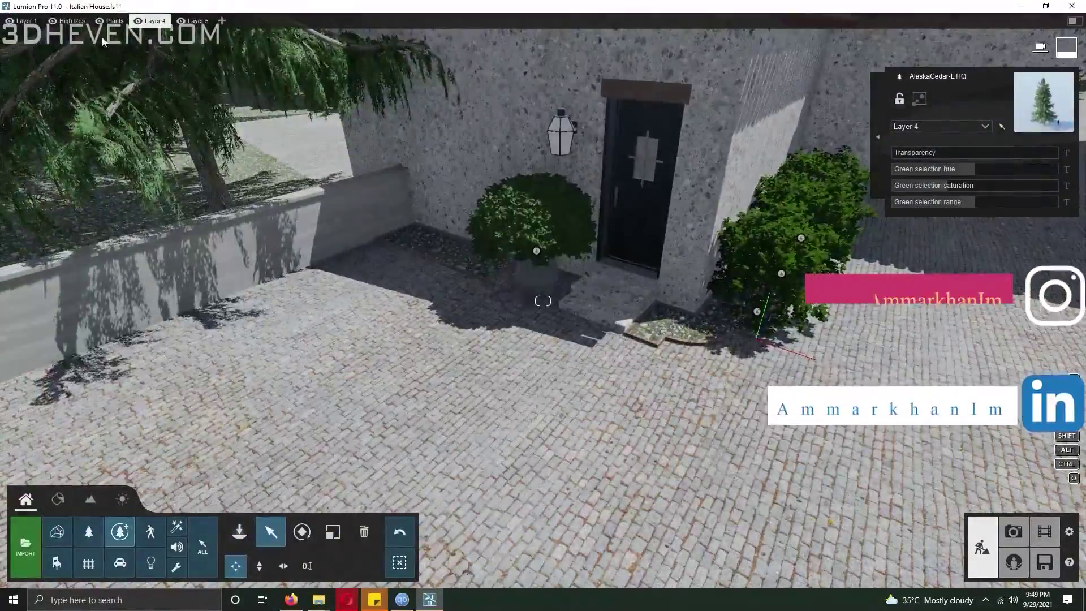
Rename Layer 4 as Trees
left_click(155, 22)
type("Trees")
key("Return")
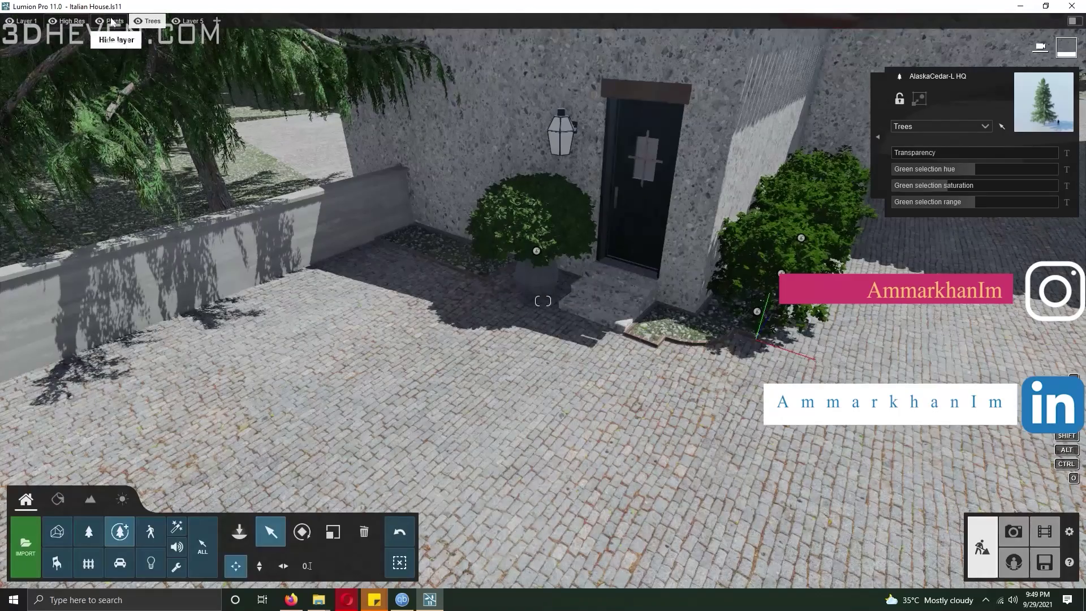
On the Plants layer, add small round fine-detail shrubs to the beds on both sides of the side door
left_click(239, 532)
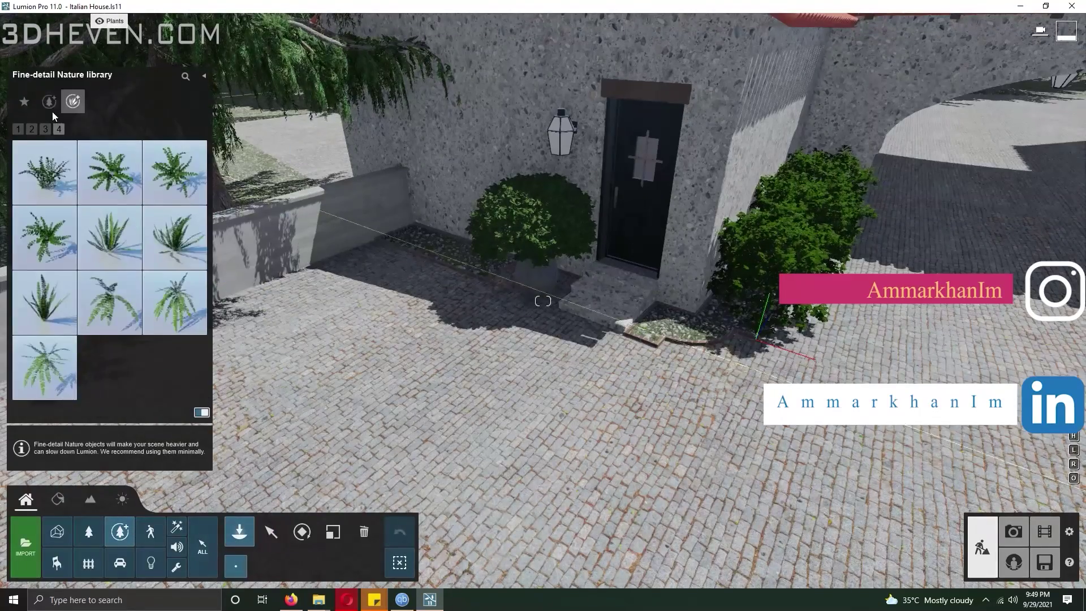
left_click(18, 130)
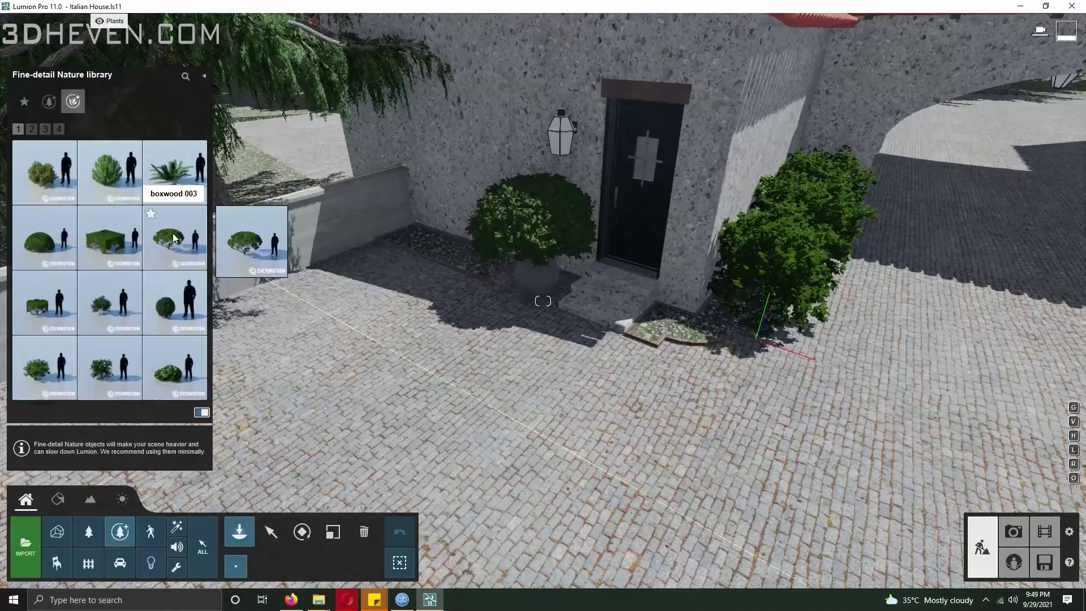
left_click(670, 333)
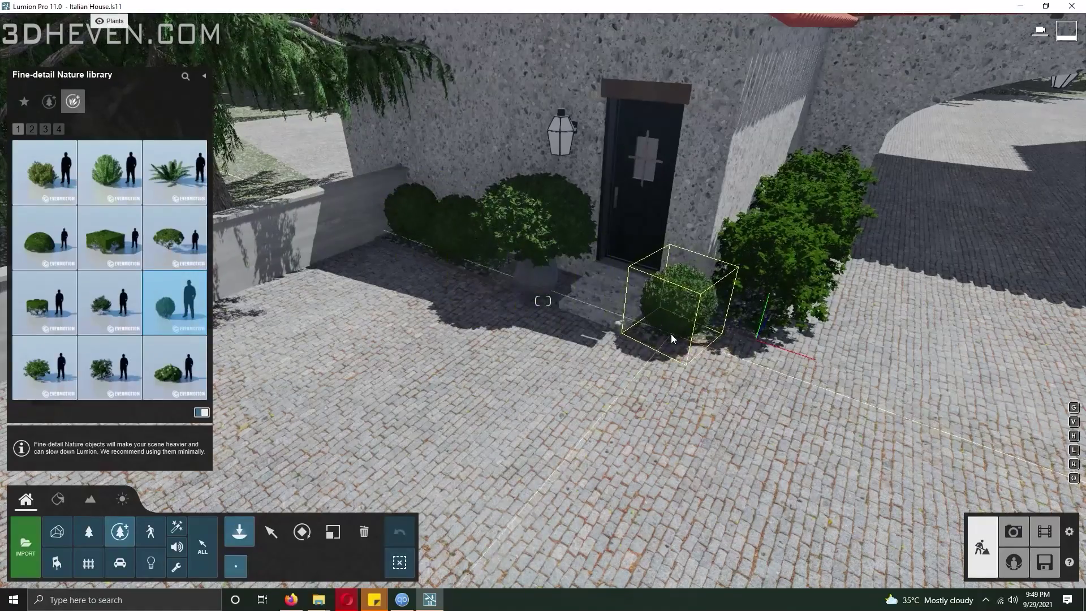
right_click_drag(673, 336, 565, 334)
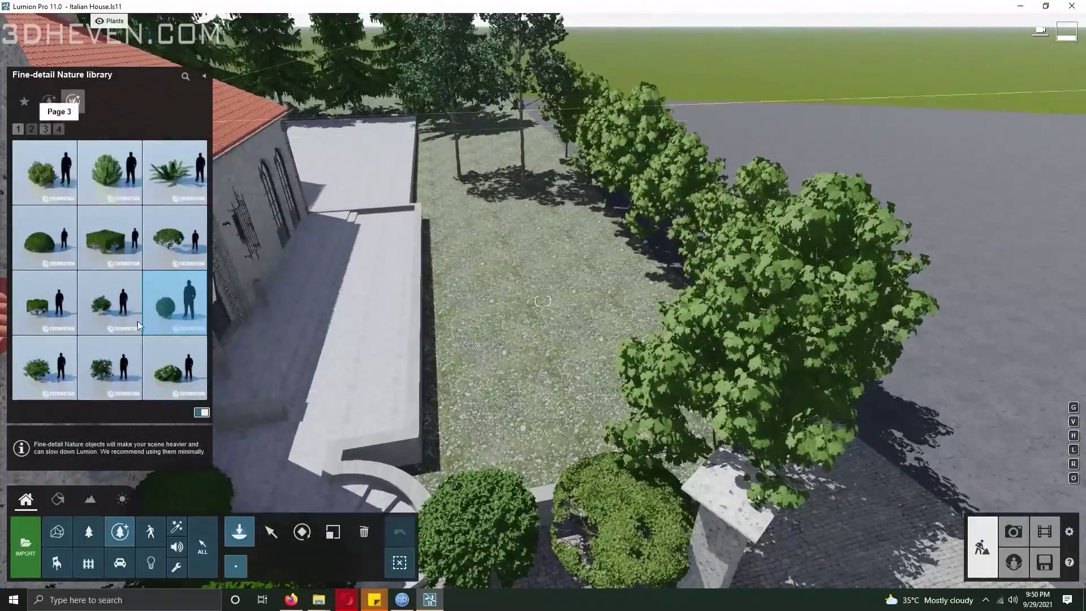
Place a fallen dead tree from the Nature library in the middle of the lawn on Layer 5
left_click(88, 532)
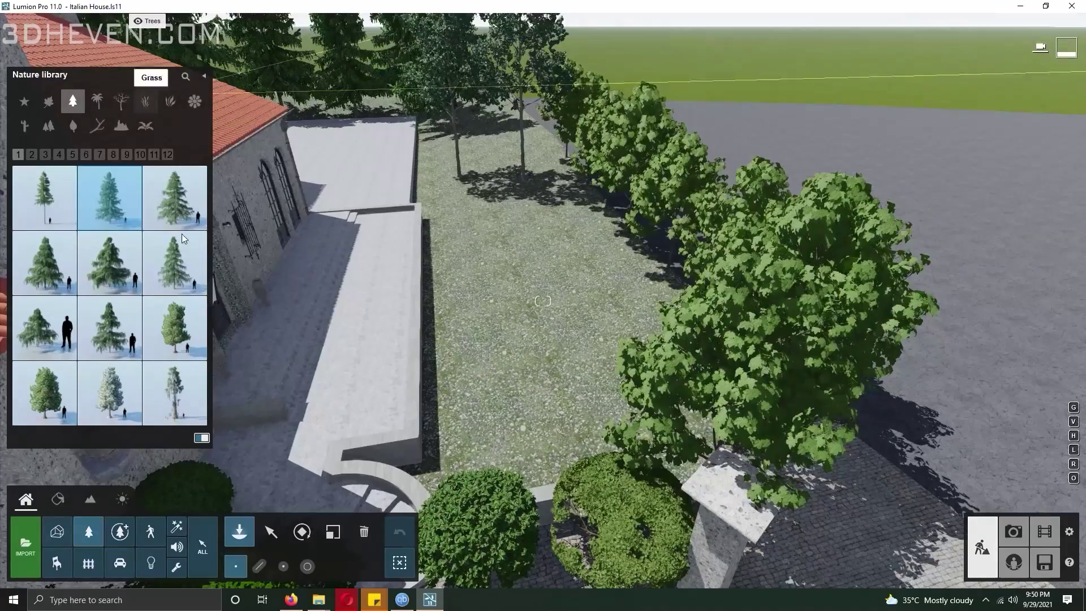
left_click(145, 100)
left_click(73, 125)
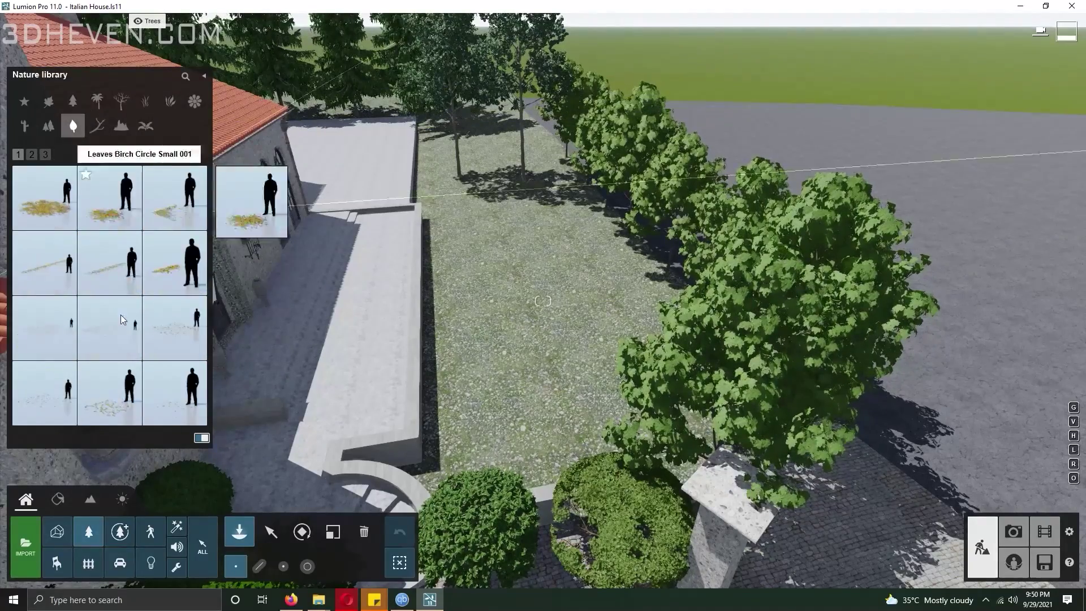
left_click(97, 125)
left_click(122, 102)
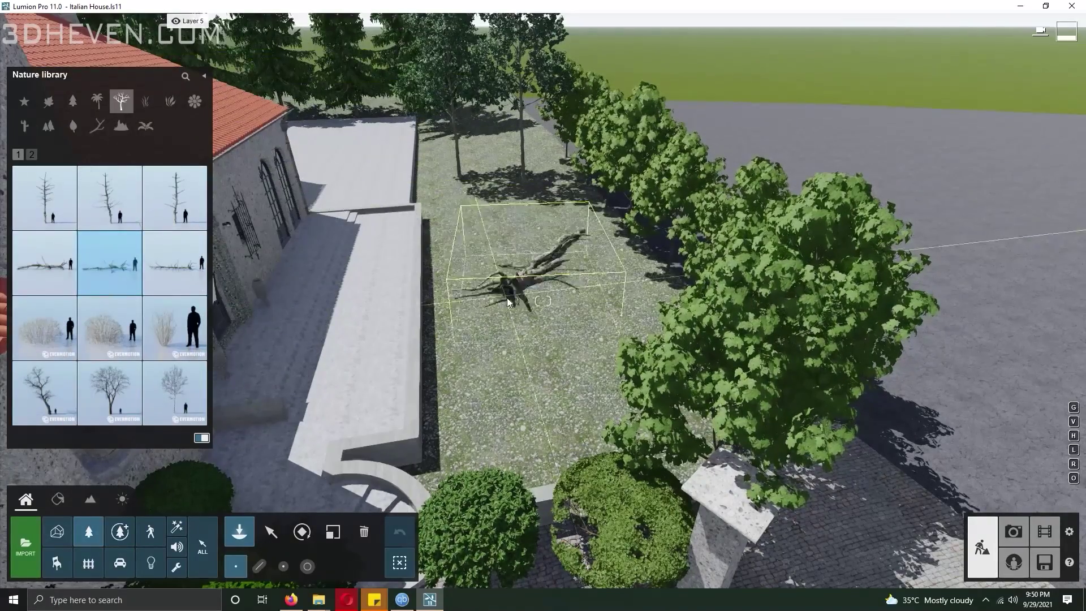
Cover the lawn around the fallen tree with patches of tall wild grass from the Nature library
left_click(145, 103)
left_click(72, 154)
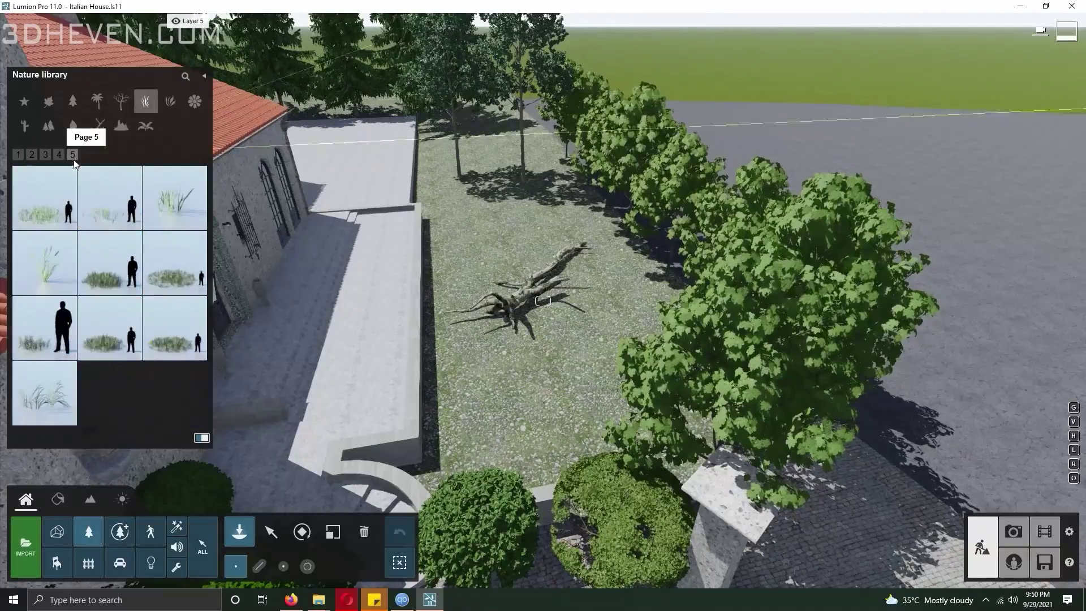
left_click(174, 328)
left_click(579, 229)
left_click(488, 251)
left_click(478, 314)
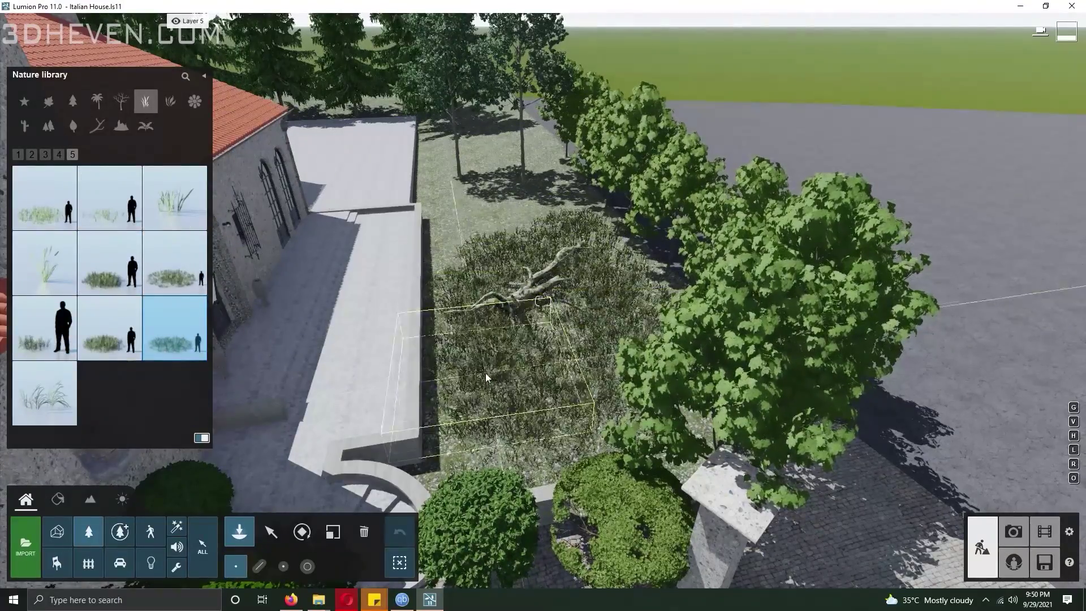
left_click(486, 375)
left_click(465, 231)
left_click(443, 182)
left_click(439, 146)
left_click(493, 195)
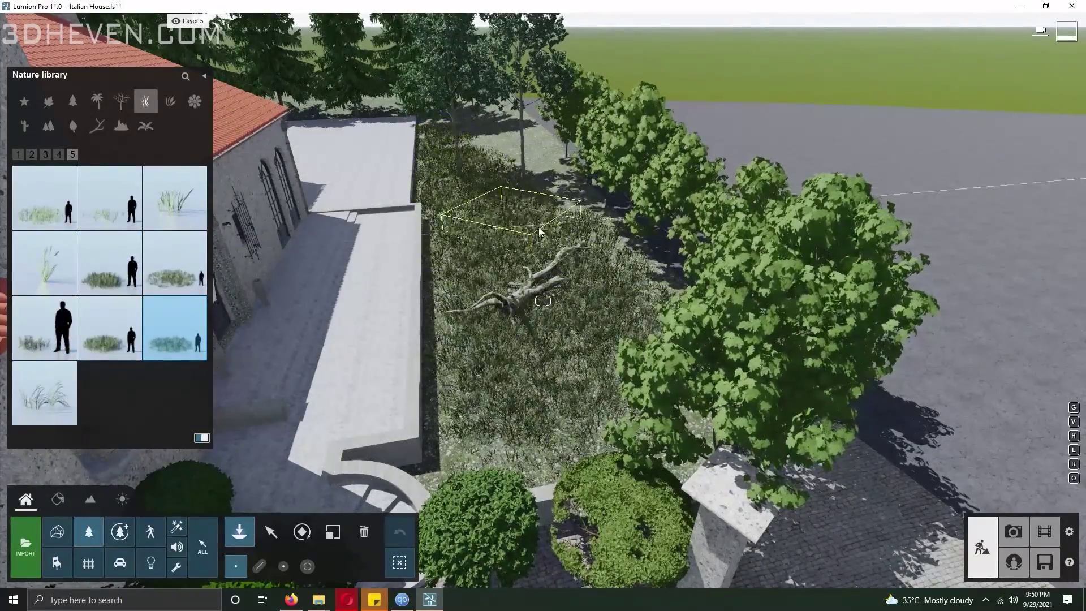
left_click(536, 211)
left_click(491, 151)
left_click(538, 164)
left_click(578, 223)
left_click(565, 367)
Fill the remaining gaps at the near end of the lawn with a smaller grass patch variety
left_click(109, 262)
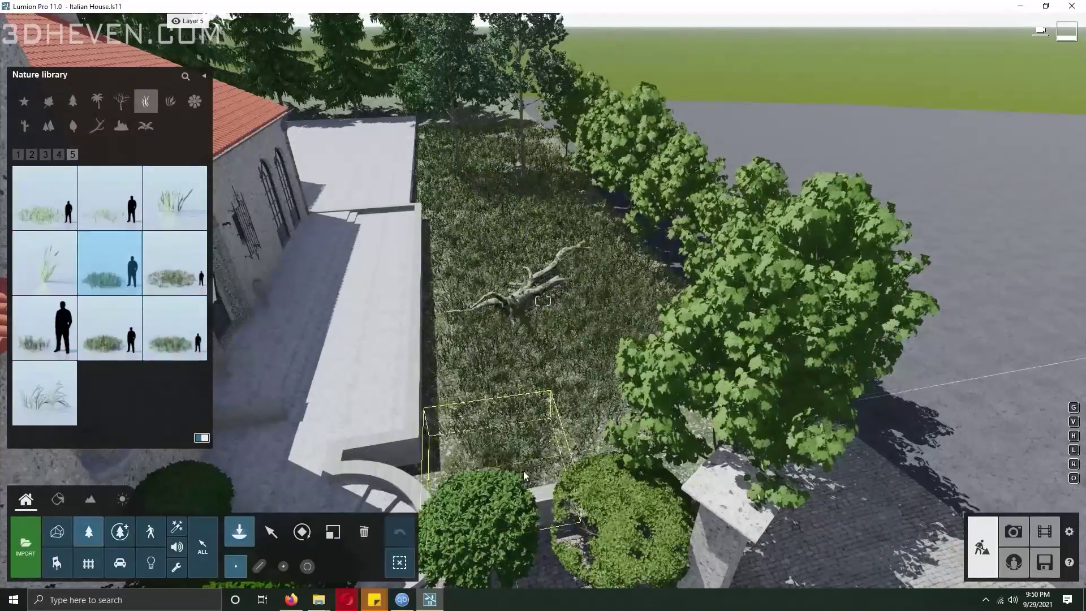
left_click(501, 424)
left_click(491, 396)
left_click(459, 323)
Place the Stone Flat 005 rock in the grass in front of the fallen tree
left_click(121, 125)
left_click(44, 197)
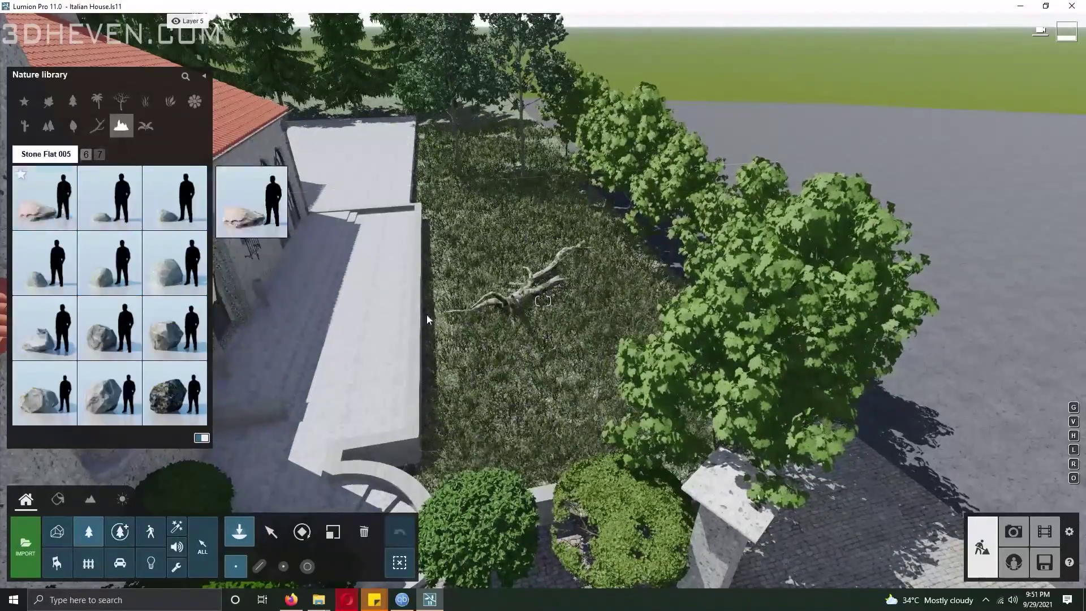
left_click(545, 351)
left_click(110, 393)
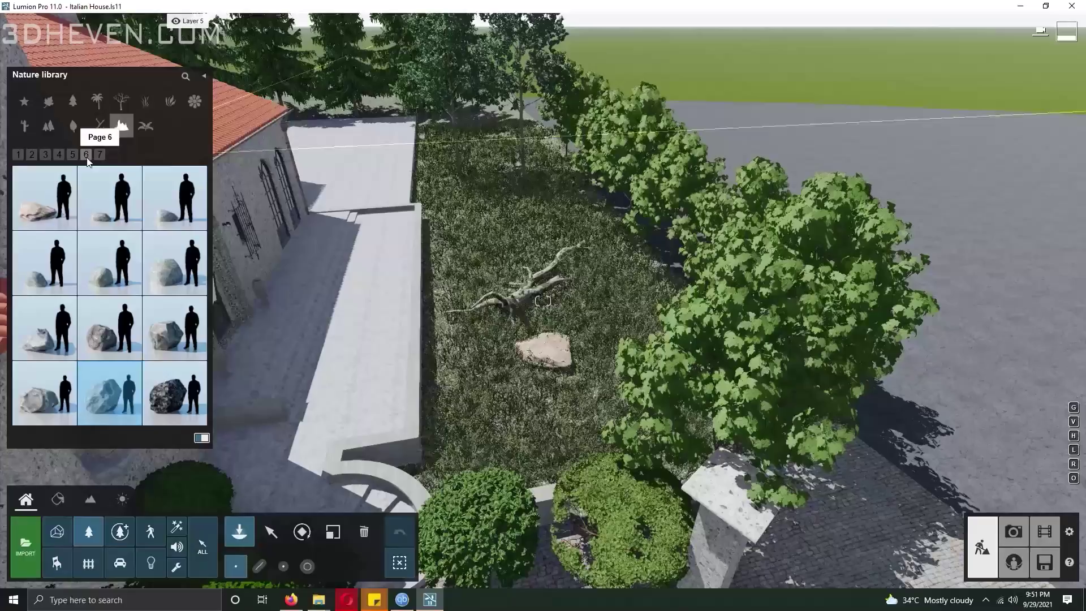
Place a mossy stump behind the fallen tree and a brown one beside it, both from the Nature library
left_click(146, 102)
left_click(120, 103)
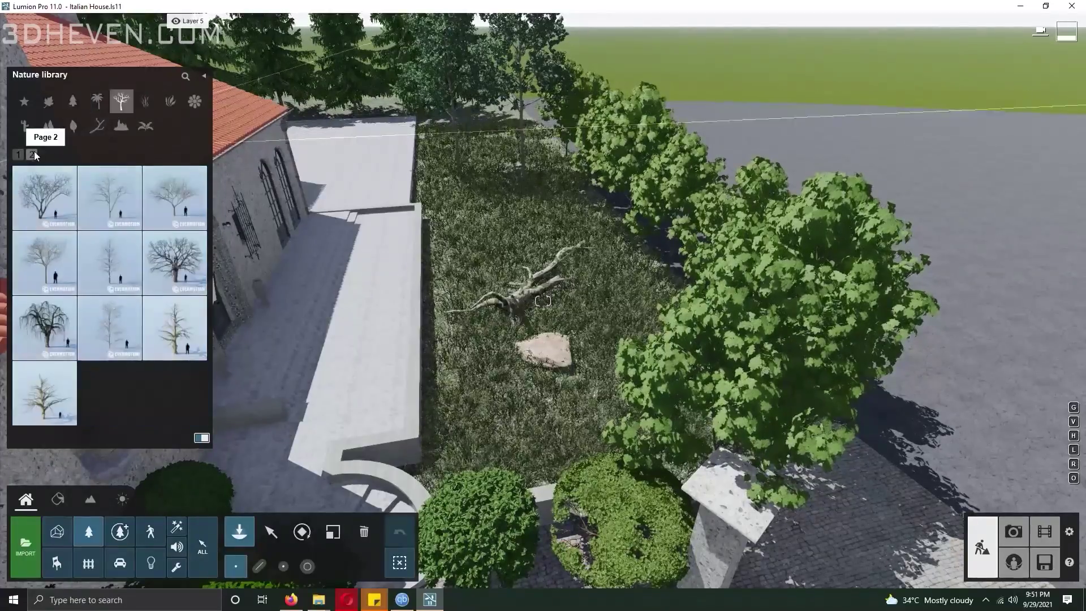
left_click(97, 125)
left_click(86, 154)
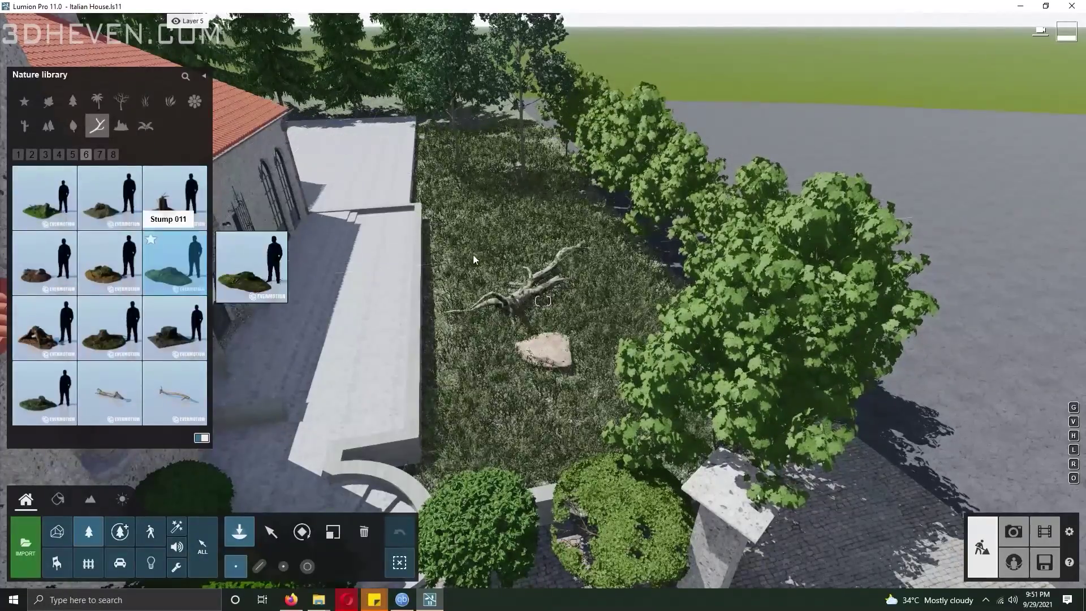
left_click(45, 198)
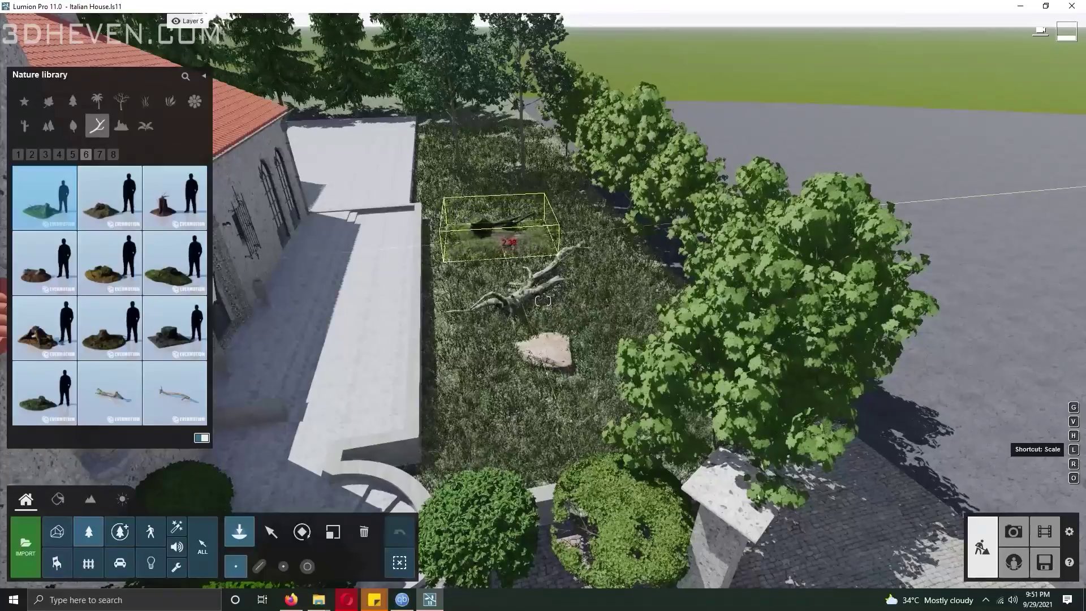
left_click(493, 239)
left_click(110, 263)
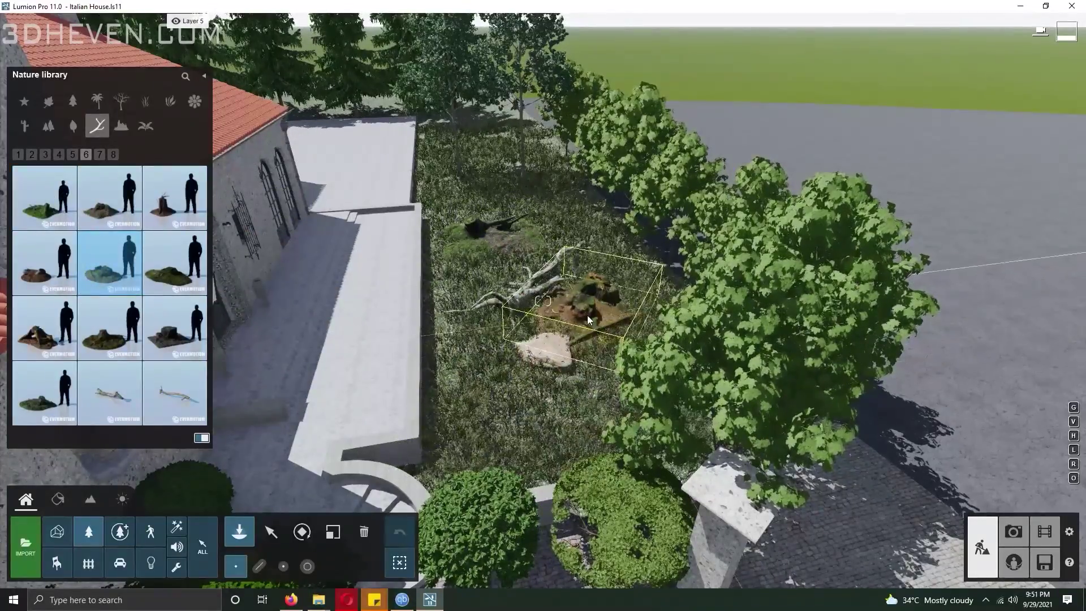
left_click(587, 318)
left_click(547, 410)
Place a broad-leaved green plant from the Nature library in each of the two pots flanking the arched entrance door
right_click_drag(547, 410, 486, 390)
left_click(145, 101)
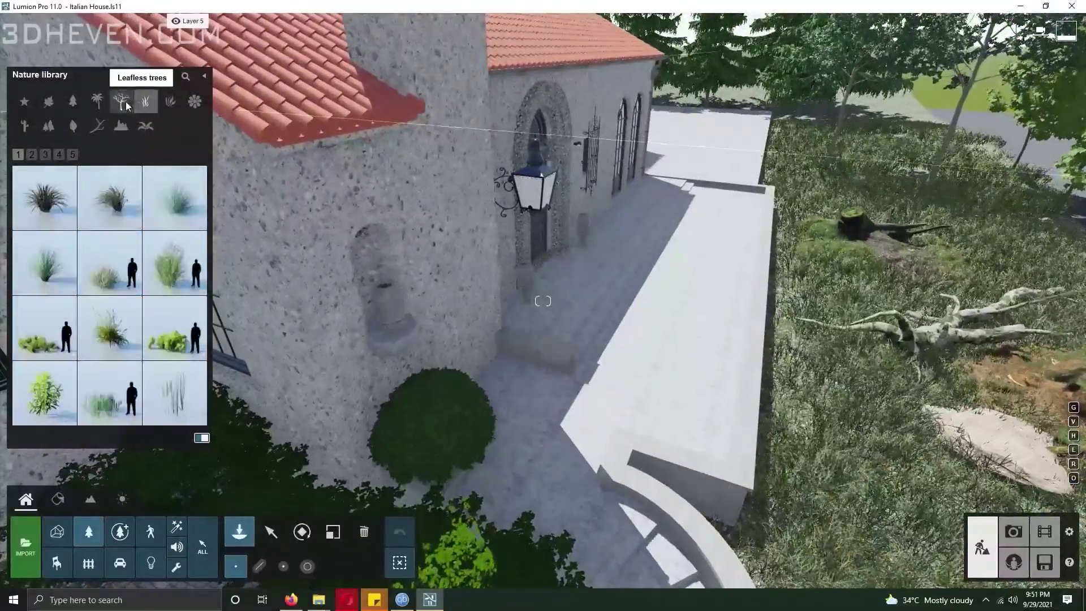
left_click(121, 102)
left_click(169, 102)
left_click(96, 155)
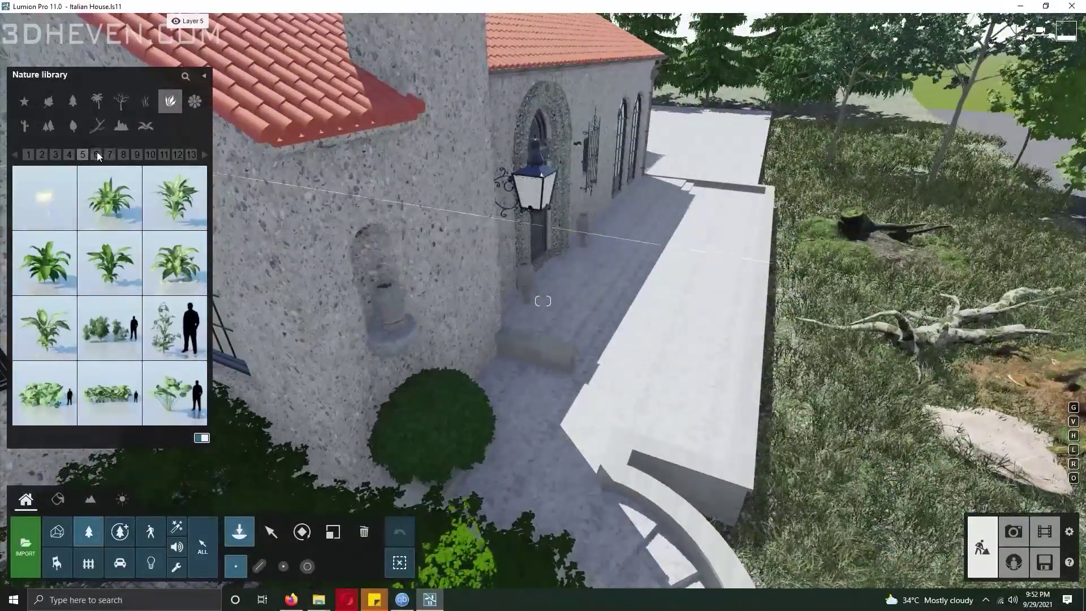
left_click(110, 260)
right_click_drag(340, 254, 317, 254)
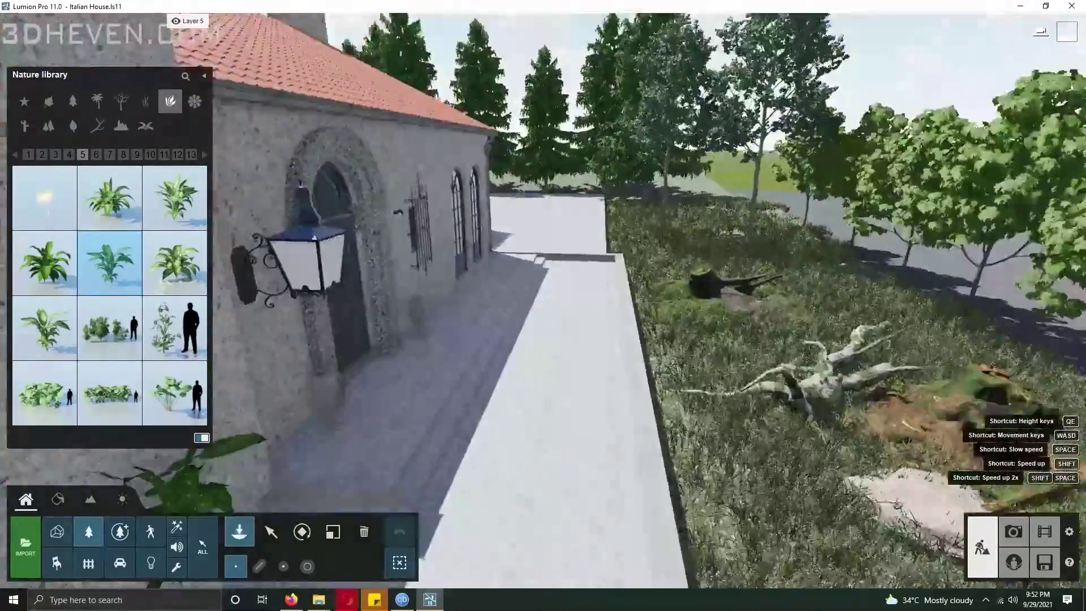
right_click_drag(481, 266, 504, 278)
left_click(543, 174)
right_click_drag(543, 174, 481, 181)
left_click(465, 213)
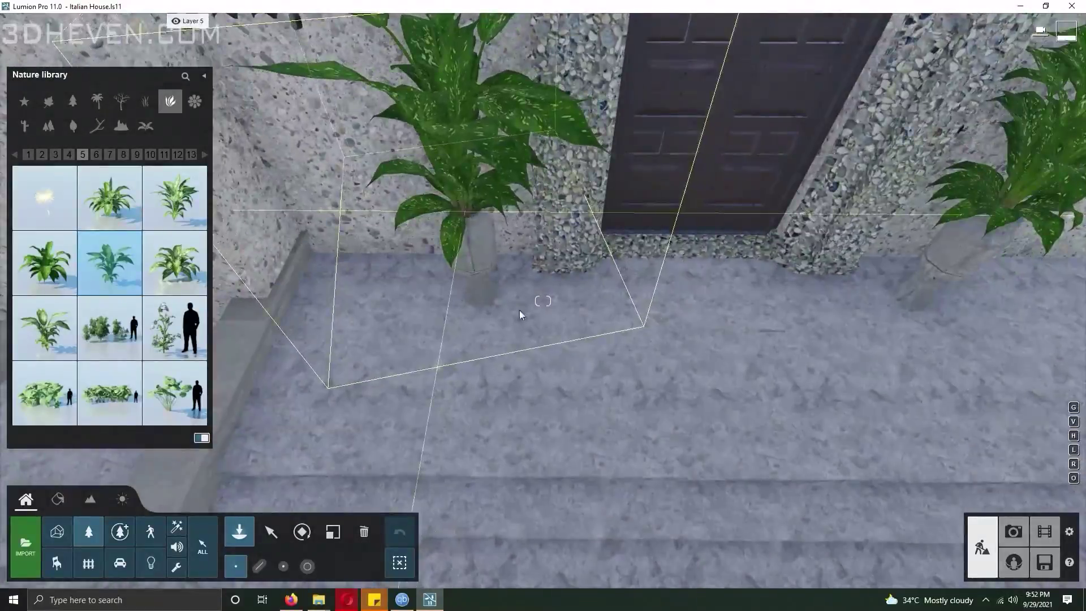
Place a standing figure in a red coat from the People and Animals library in front of the arched entrance door
right_click_drag(519, 314, 531, 289)
key("w")
key("q")
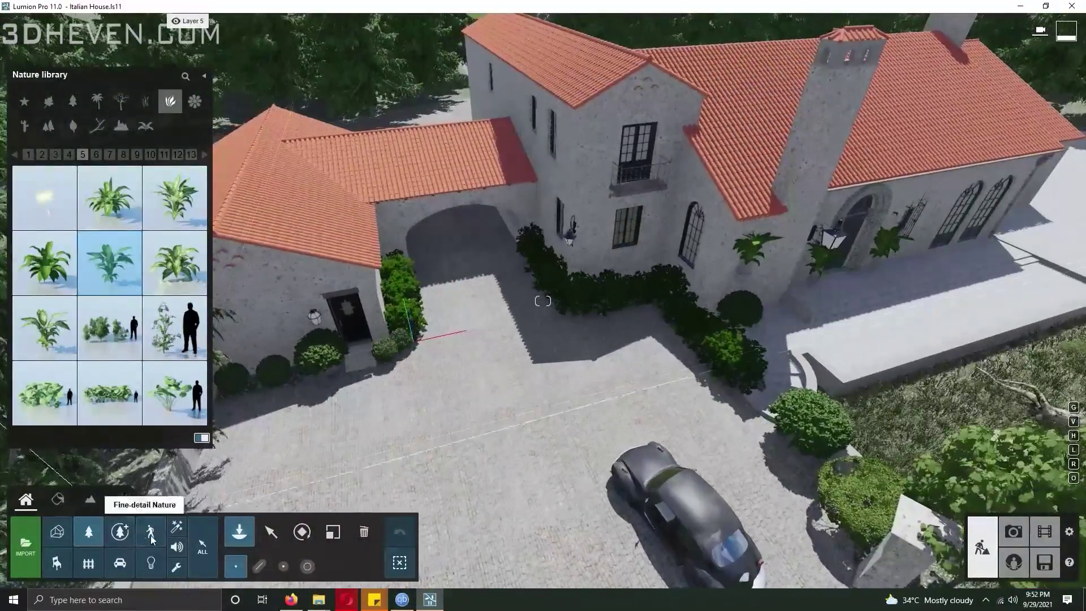
left_click(150, 531)
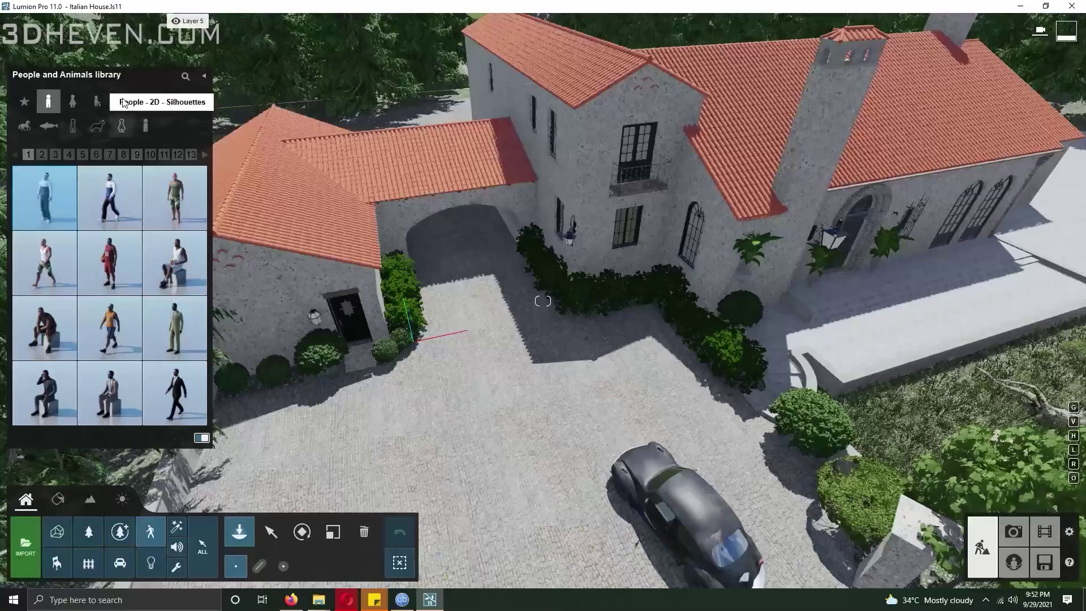
left_click(146, 102)
key("w")
right_click_drag(571, 408, 526, 229)
left_click(485, 198)
left_click(501, 318)
right_click_drag(501, 318, 148, 325)
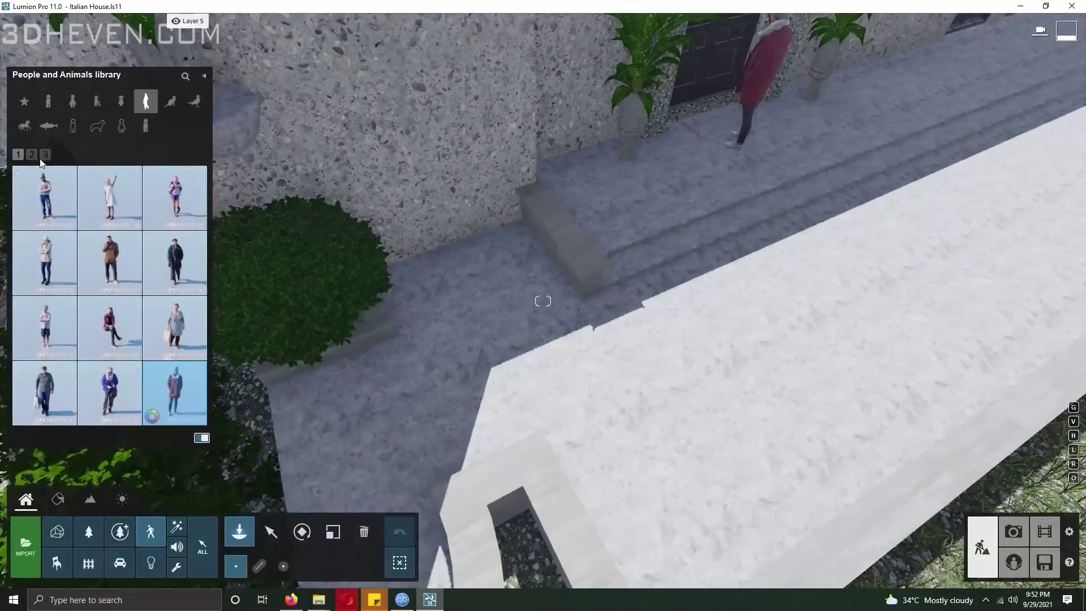
Place a standing figure in a white shirt on the upper-floor balcony and adjust its orientation
left_click(45, 337)
right_click_drag(543, 351, 482, 338)
key("w")
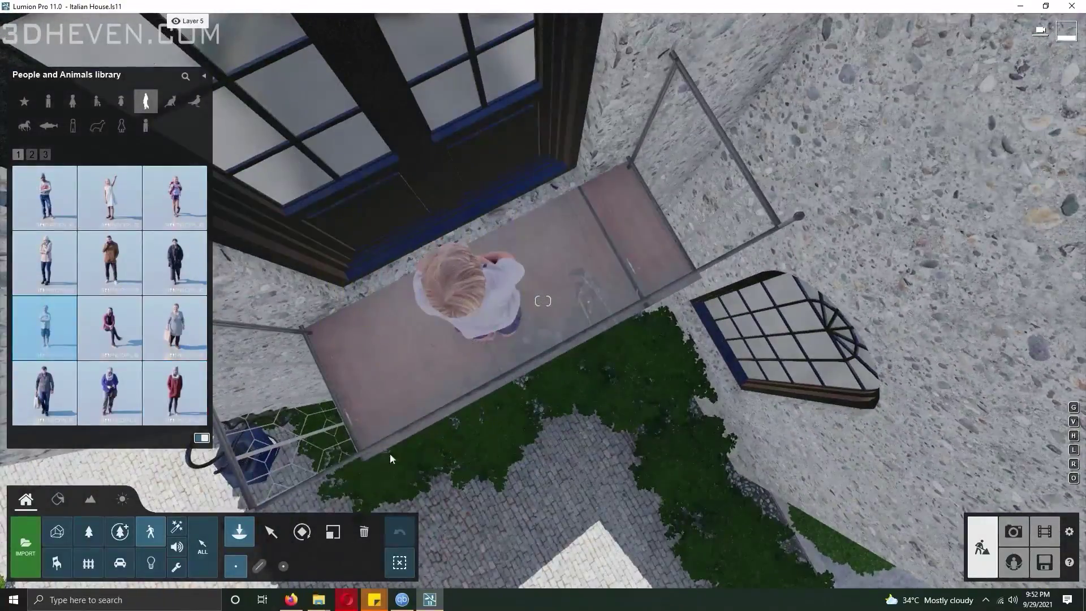
left_click(302, 532)
left_click(501, 332)
key("s")
Make Layer 7 the active layer and open the Indoor library for furnishing the paved terrace
right_click_drag(543, 301, 486, 390)
key("w")
key("q")
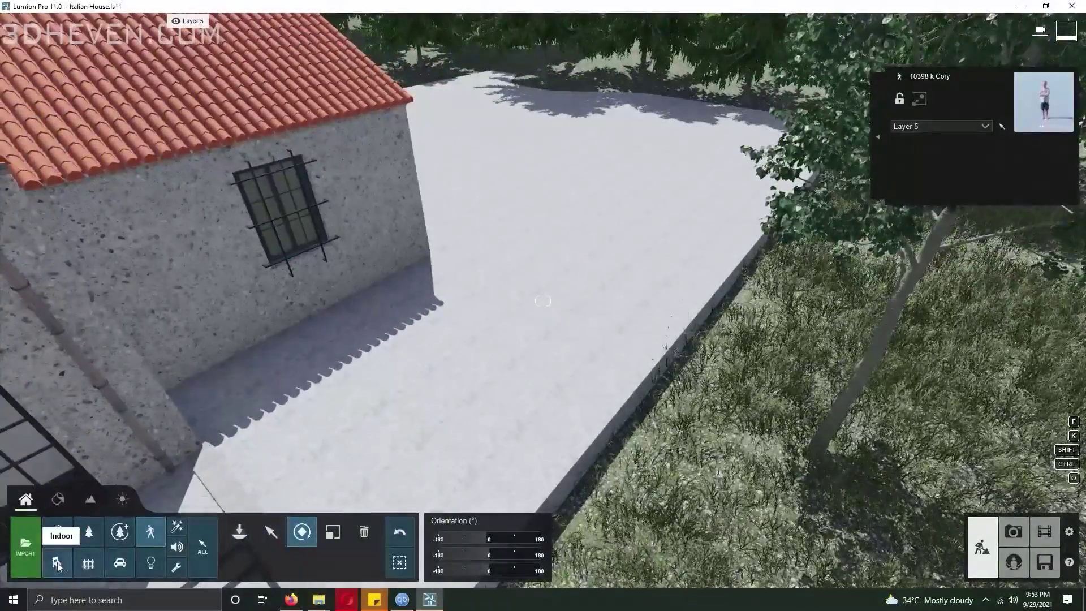
left_click(231, 535)
mouse_move(239, 25)
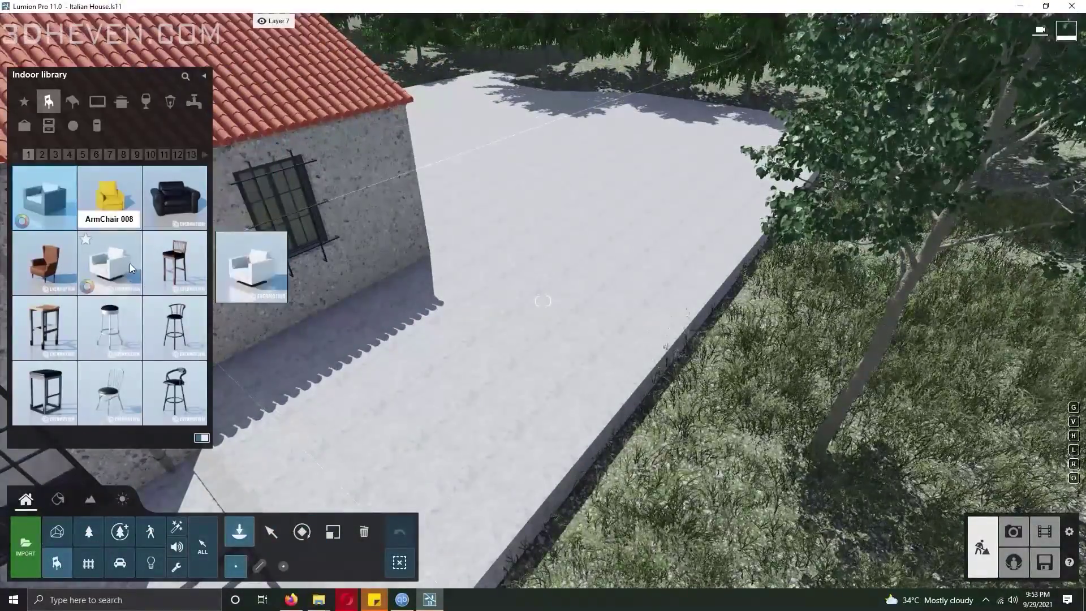
Place the wicker Loungechair 066 with the yellow-green seat from the Indoor library on the paved terrace
left_click(42, 155)
left_click(56, 155)
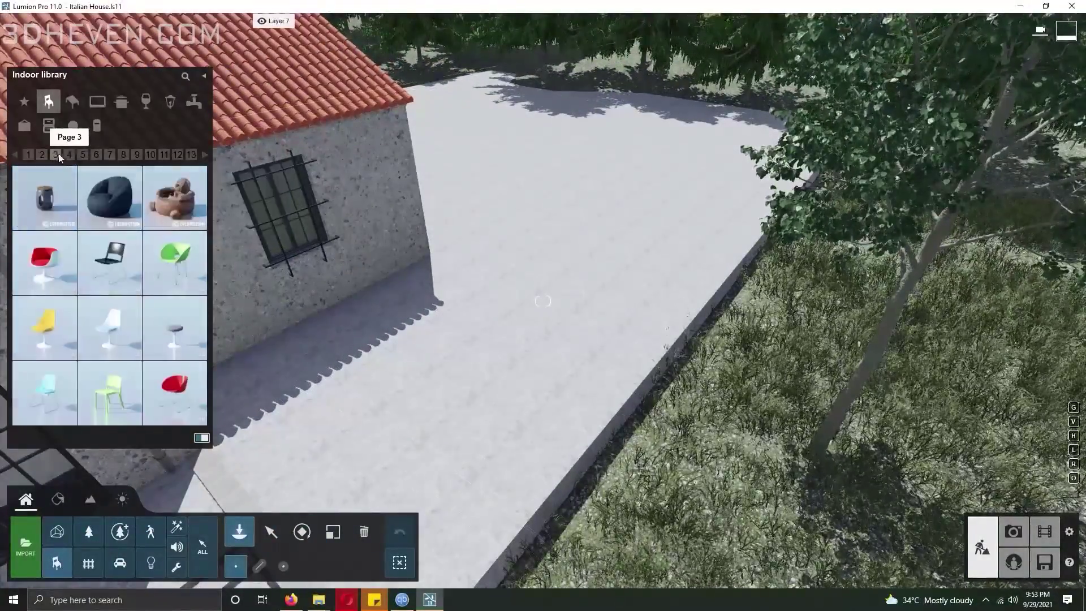
left_click(70, 155)
left_click(84, 155)
left_click(96, 155)
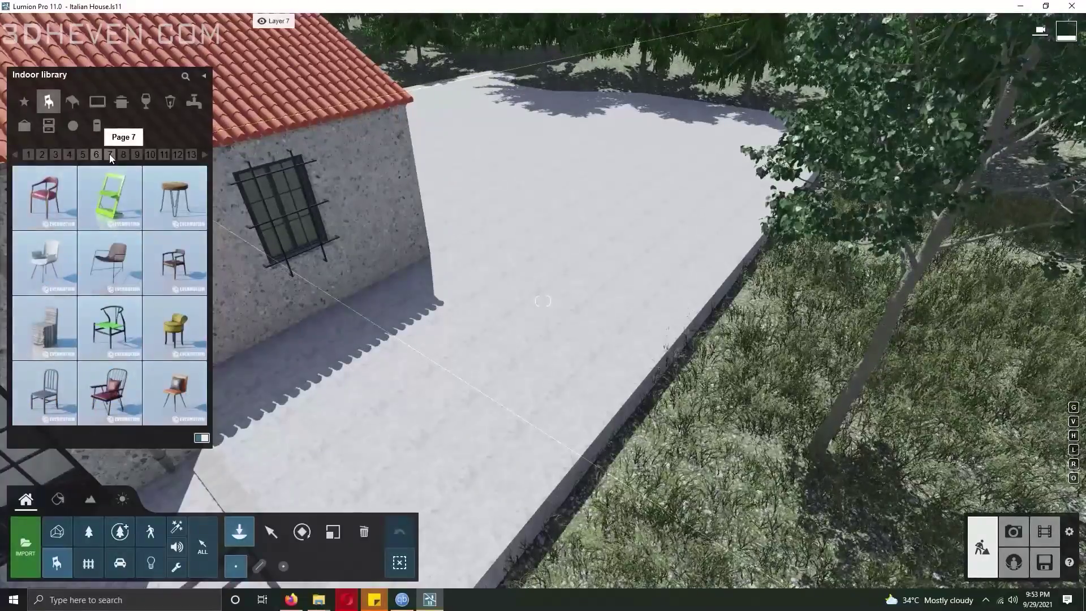
left_click(110, 154)
left_click(124, 154)
left_click(137, 155)
left_click(150, 154)
left_click(164, 154)
left_click(178, 155)
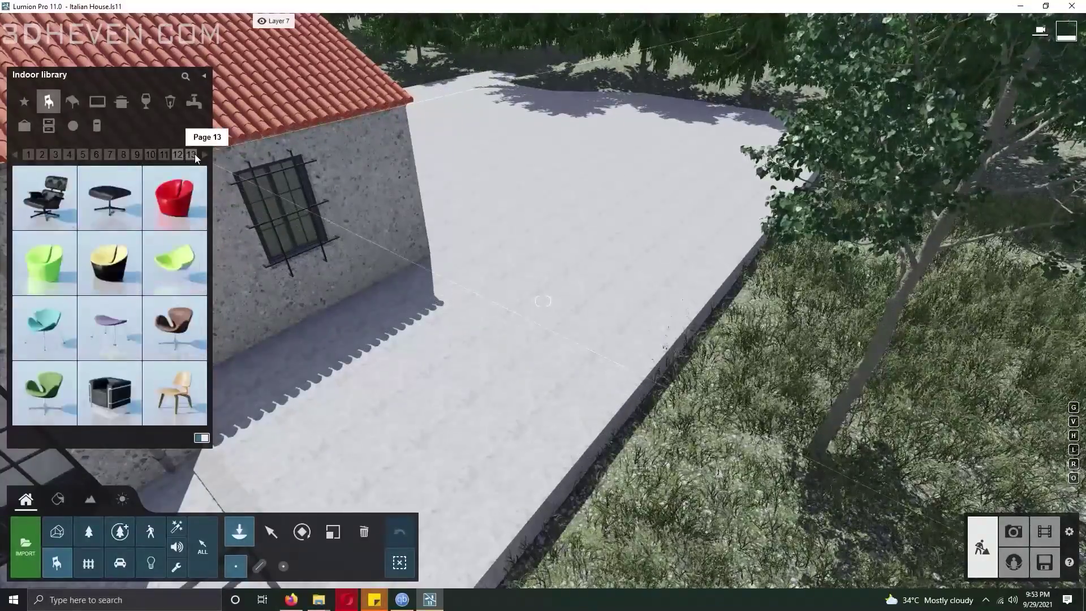
left_click(192, 154)
left_click(204, 156)
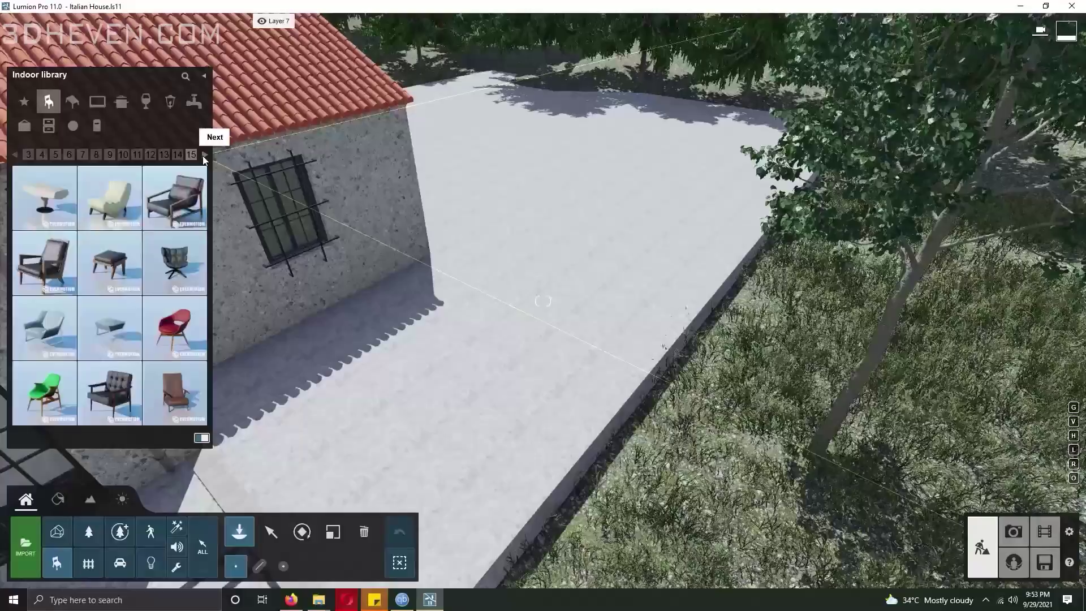
left_click(204, 156)
left_click(204, 156)
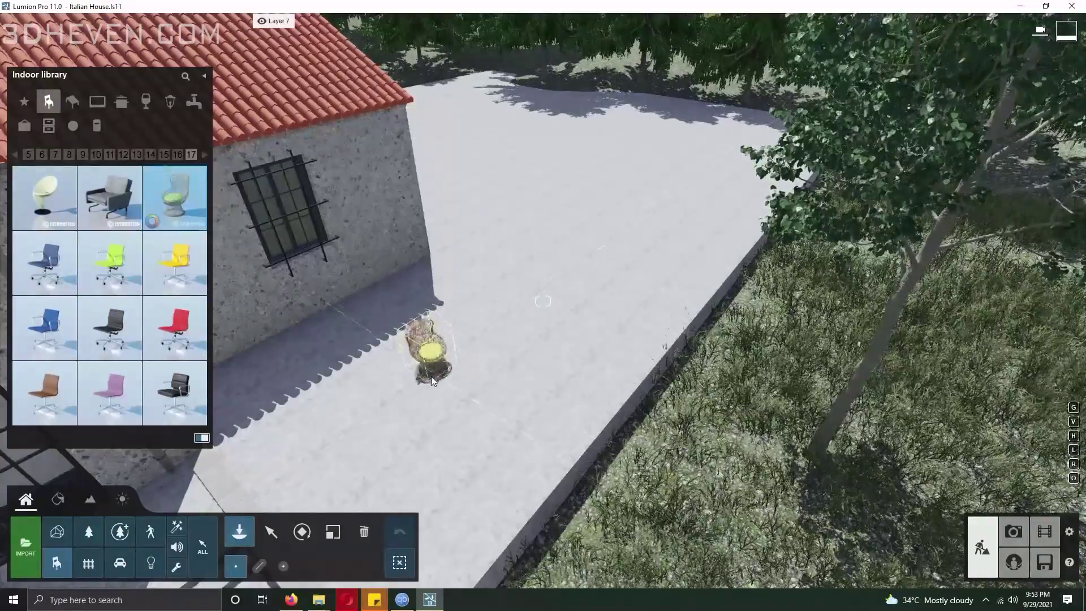
Place the hexagonal CoffeeTable 021 from the Indoor library in front of the wicker chair
left_click(72, 101)
left_click(32, 154)
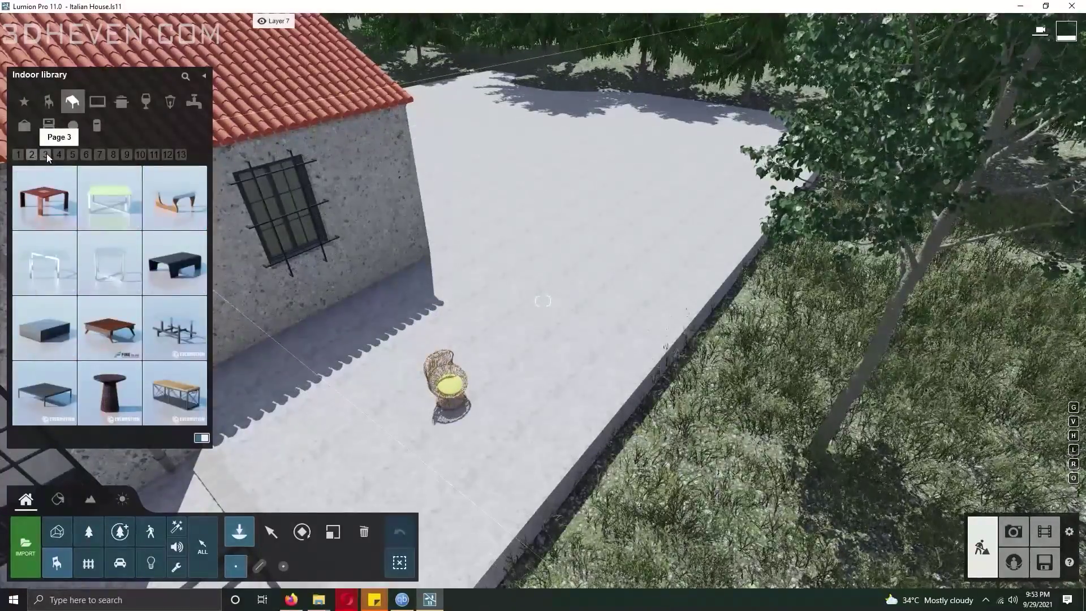
left_click(46, 154)
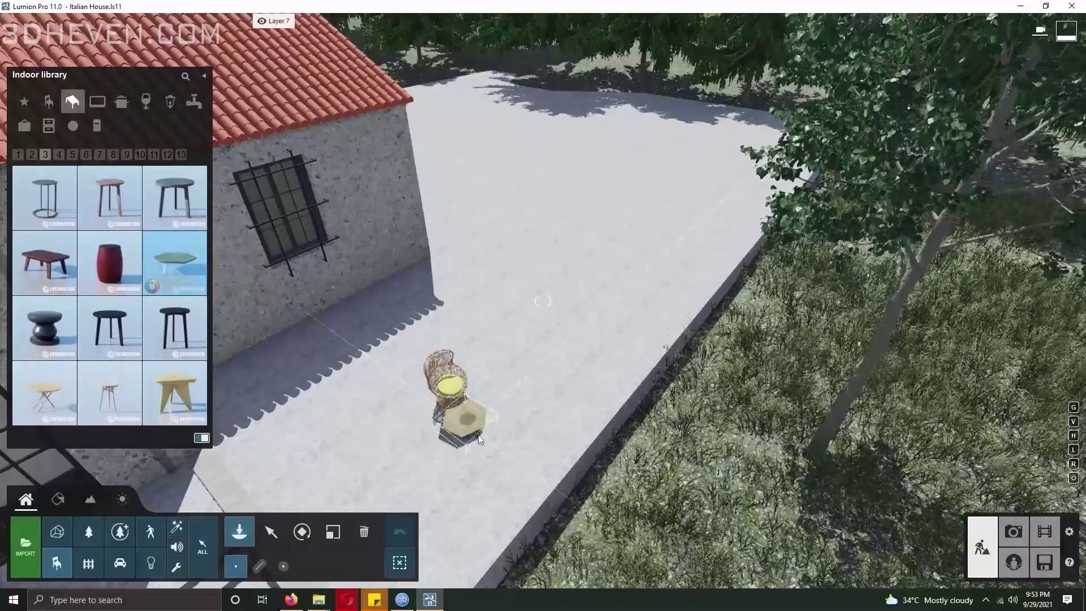
scroll(479, 439, "up", 5)
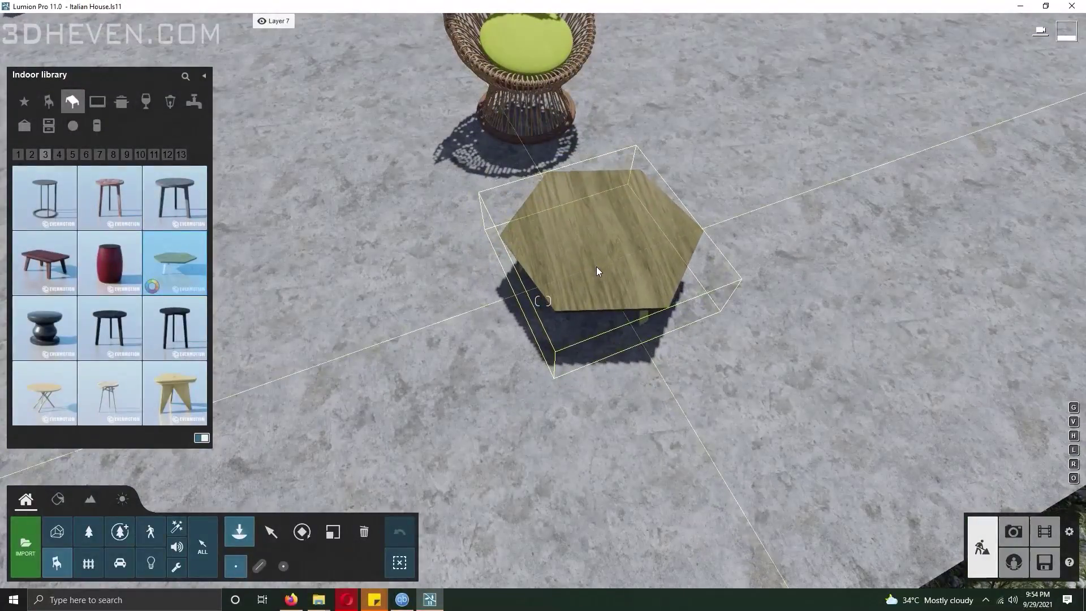
left_click(596, 267)
scroll(575, 302, "down", 5)
Copy the wicker lounge chair to the opposite side of the hexagonal table and turn both chairs towards the table
left_click(271, 531)
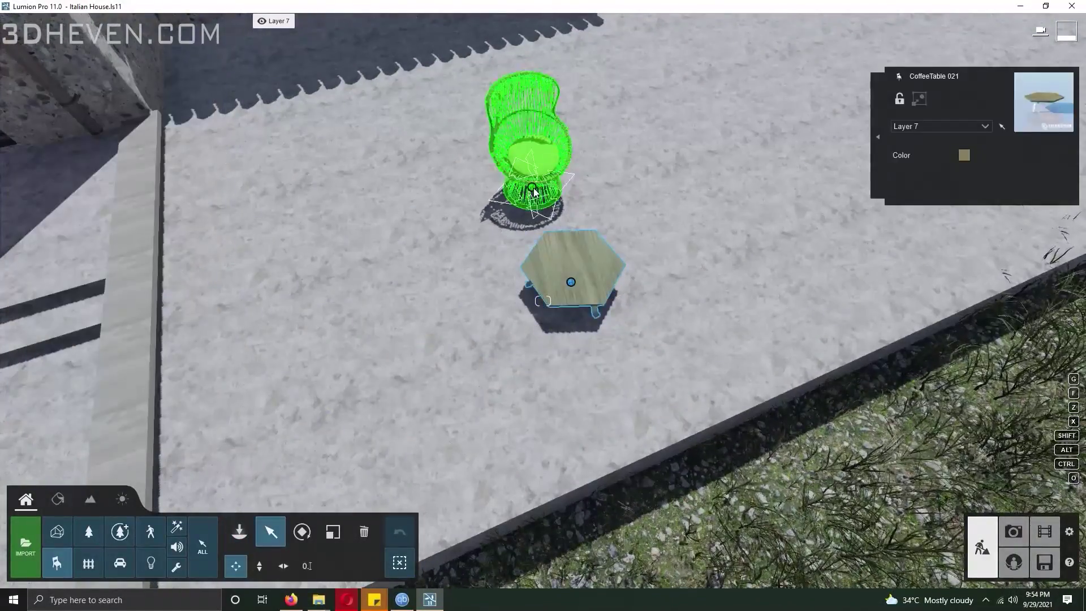
left_click_drag(532, 188, 618, 383, "alt")
left_click_drag(560, 329, 583, 310)
right_click_drag(582, 310, 752, 333)
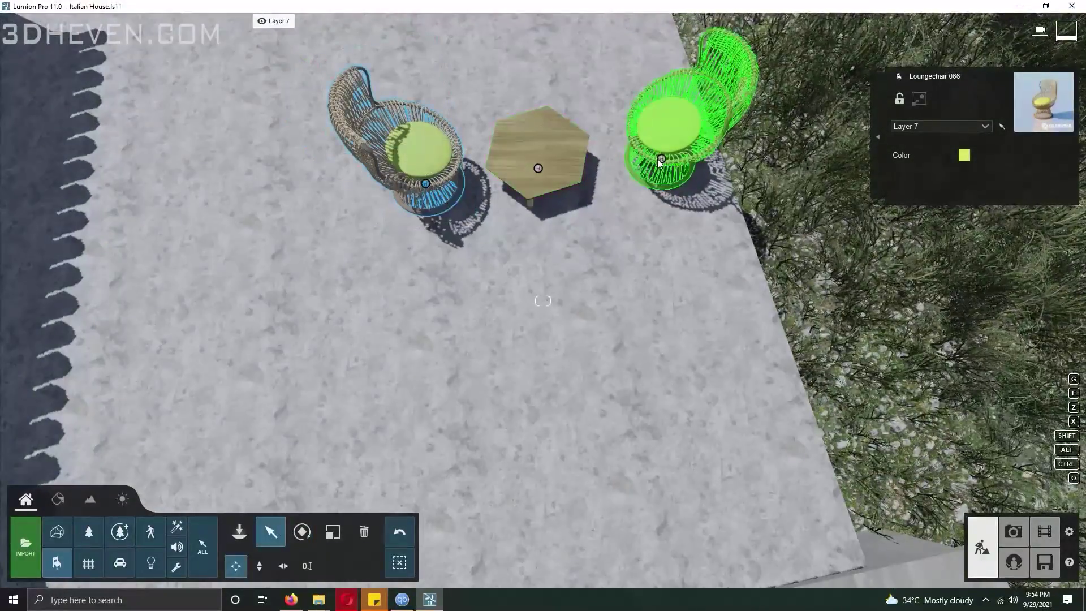
Group the two wicker chairs with the coffee table and move the set to the shaded far edge of the terrace
scroll(653, 161, "down", 5)
left_click_drag(451, 349, 654, 480, "ctrl")
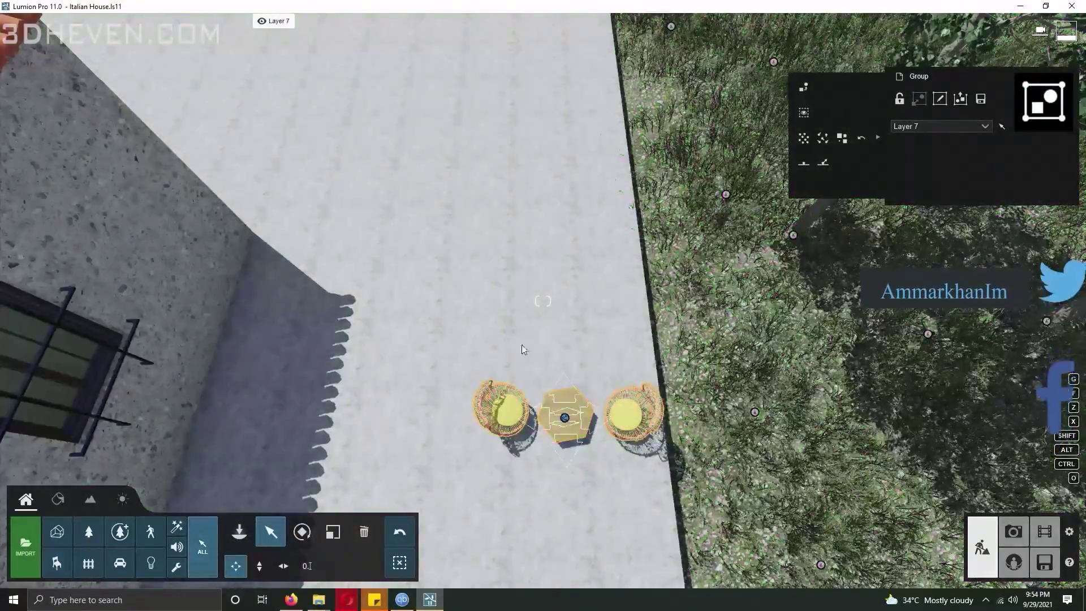
right_click_drag(521, 344, 484, 269)
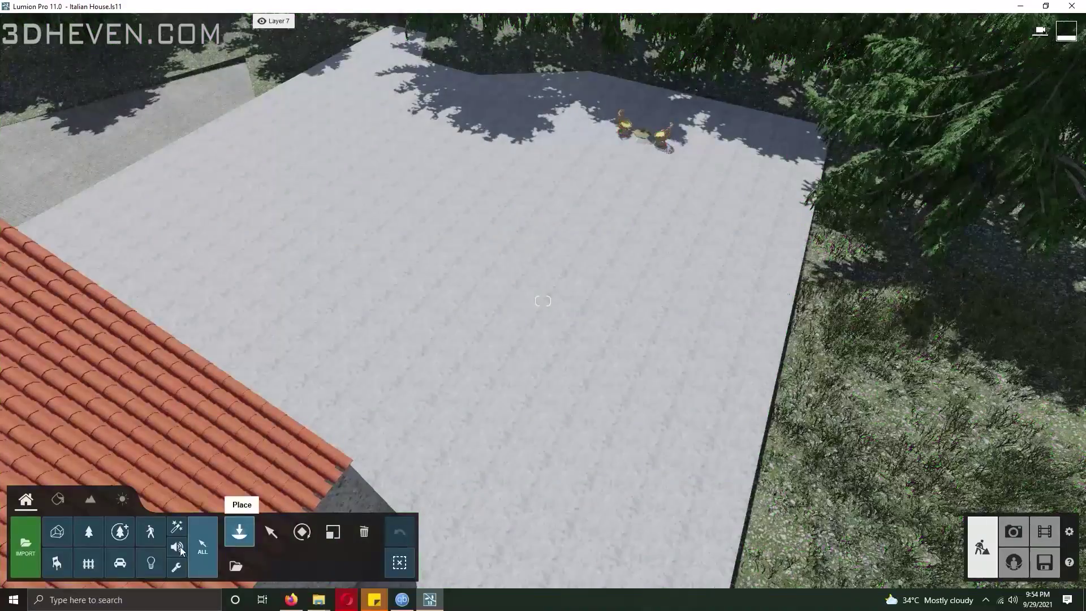
Search the Indoor library's tables and accessories and glance through the Lights library for more items for the terrace
left_click(56, 563)
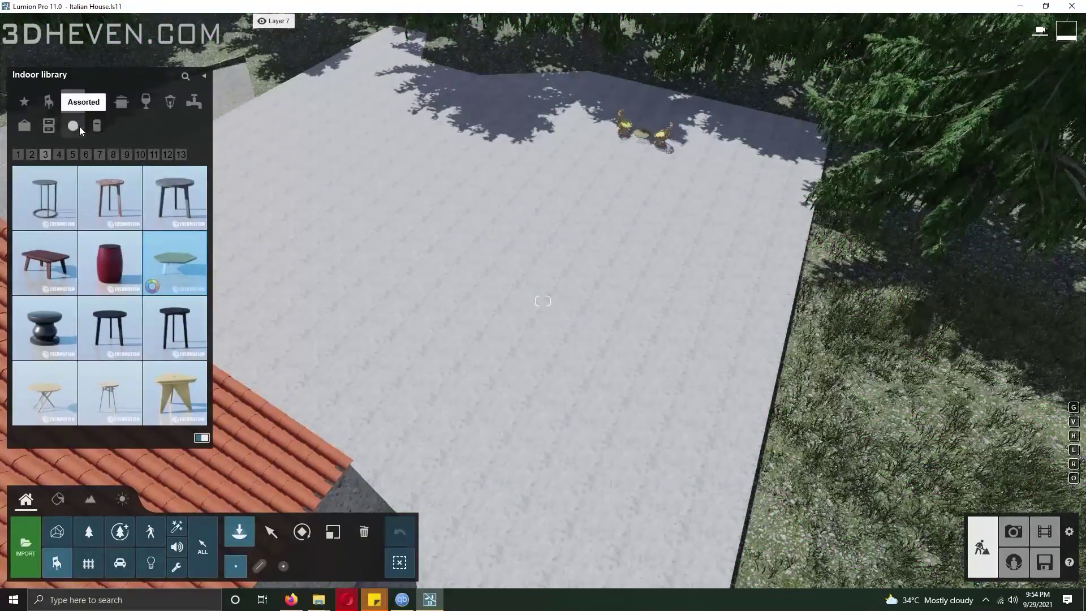
left_click(94, 128)
left_click(33, 153)
left_click(32, 128)
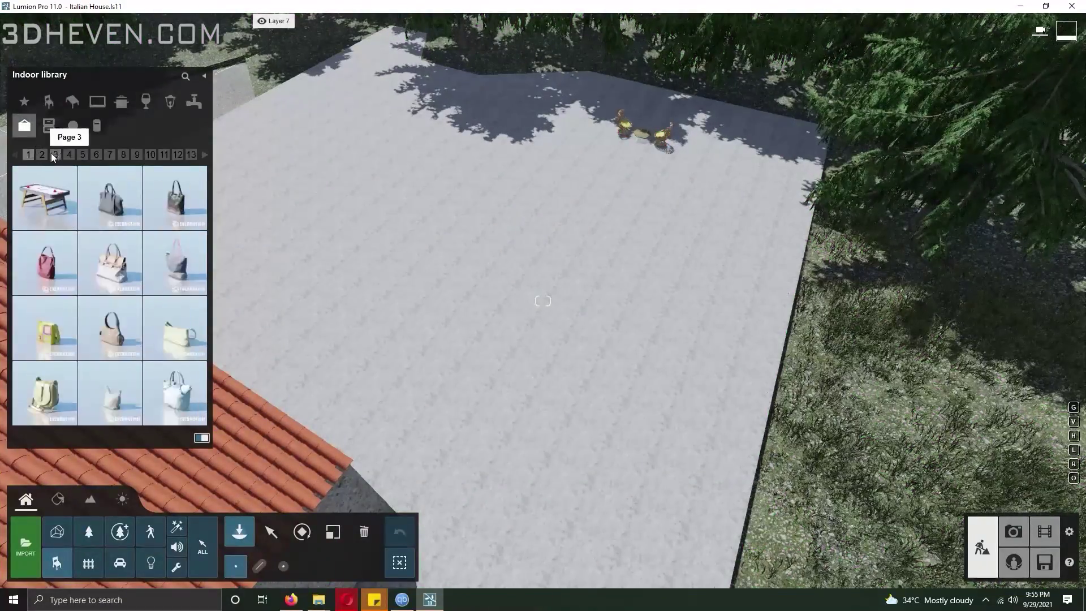
left_click(110, 154)
left_click(178, 154)
left_click(72, 101)
left_click(168, 155)
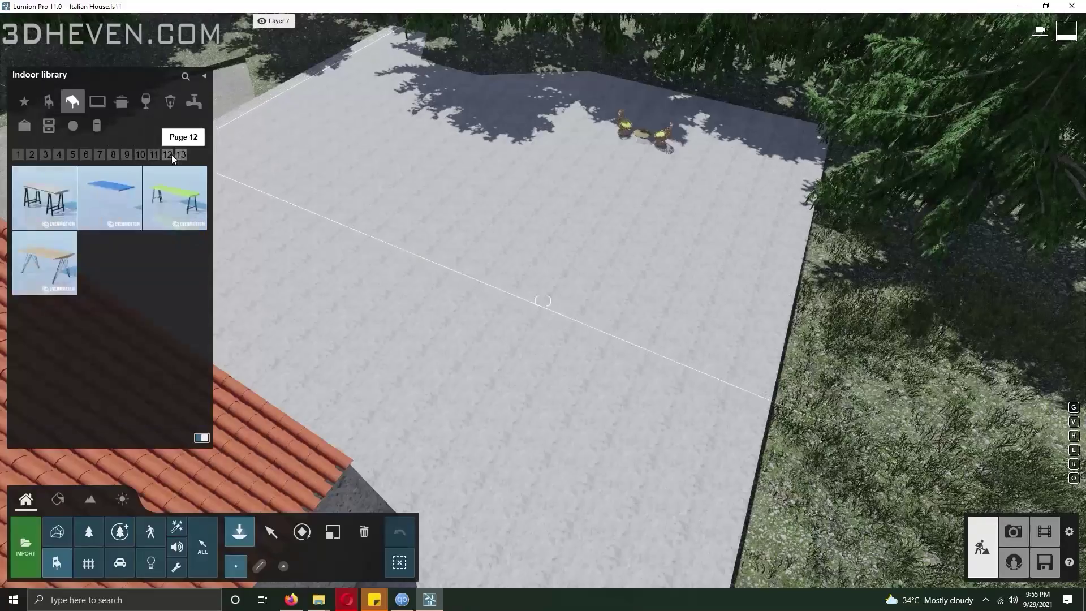
left_click(140, 154)
left_click(113, 155)
left_click(120, 563)
left_click(151, 562)
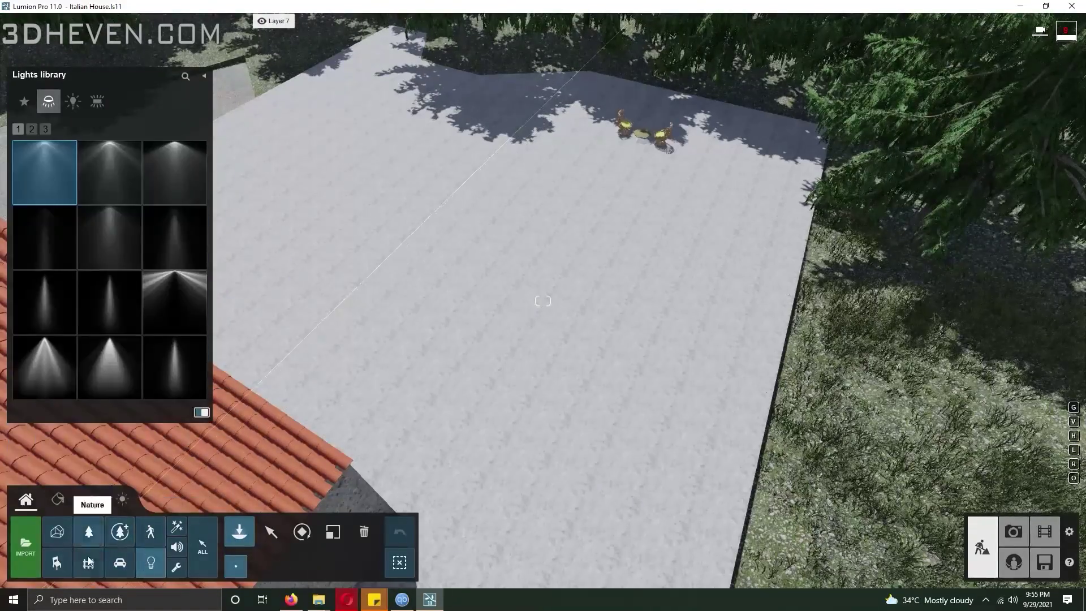
Look through the Outdoor library's furniture pages for a table and parasol to suit the terrace
left_click(88, 562)
left_click(111, 155)
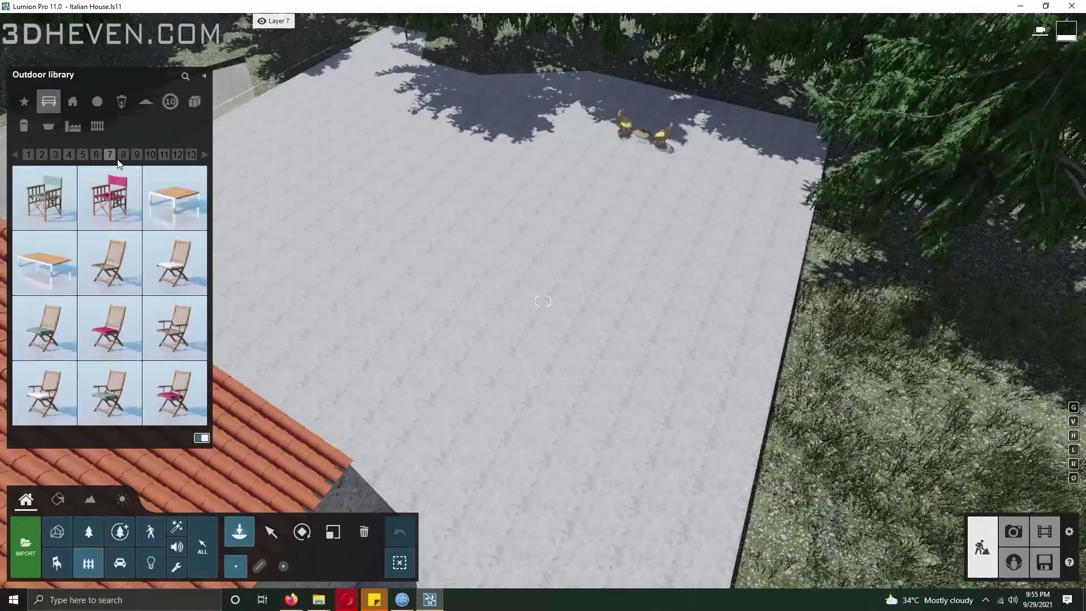
left_click(163, 155)
left_click(150, 155)
left_click(110, 198)
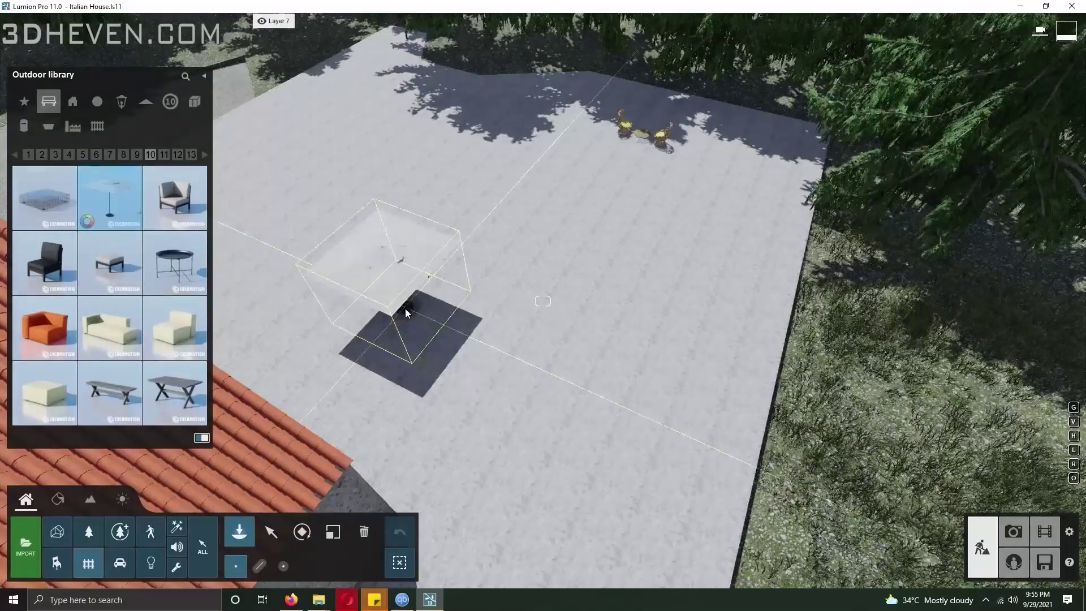
left_click(190, 155)
left_click(204, 154)
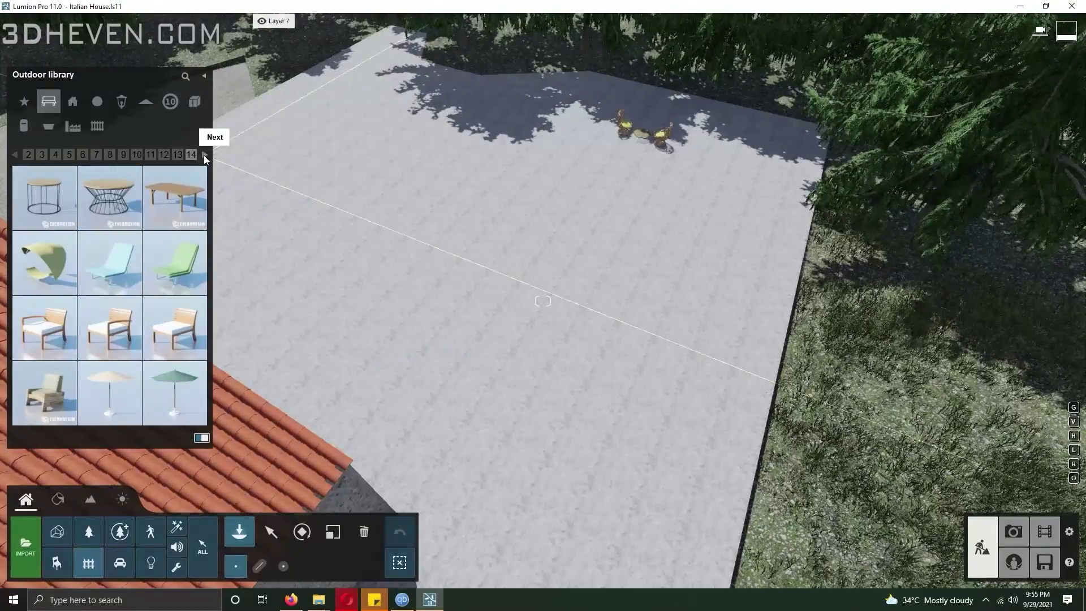
left_click(117, 208)
left_click(419, 170)
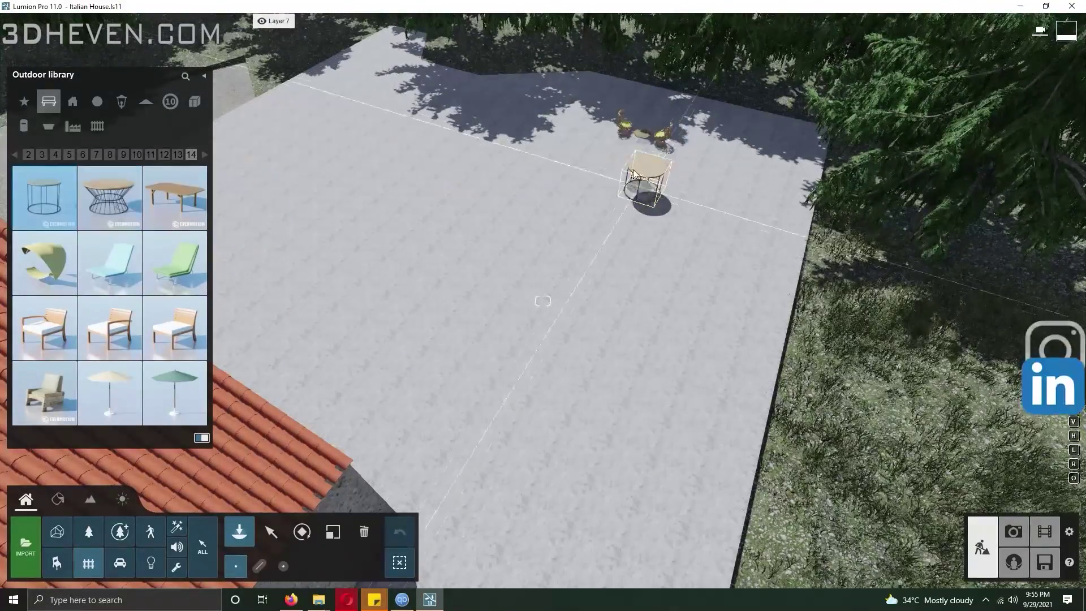
left_click(204, 155)
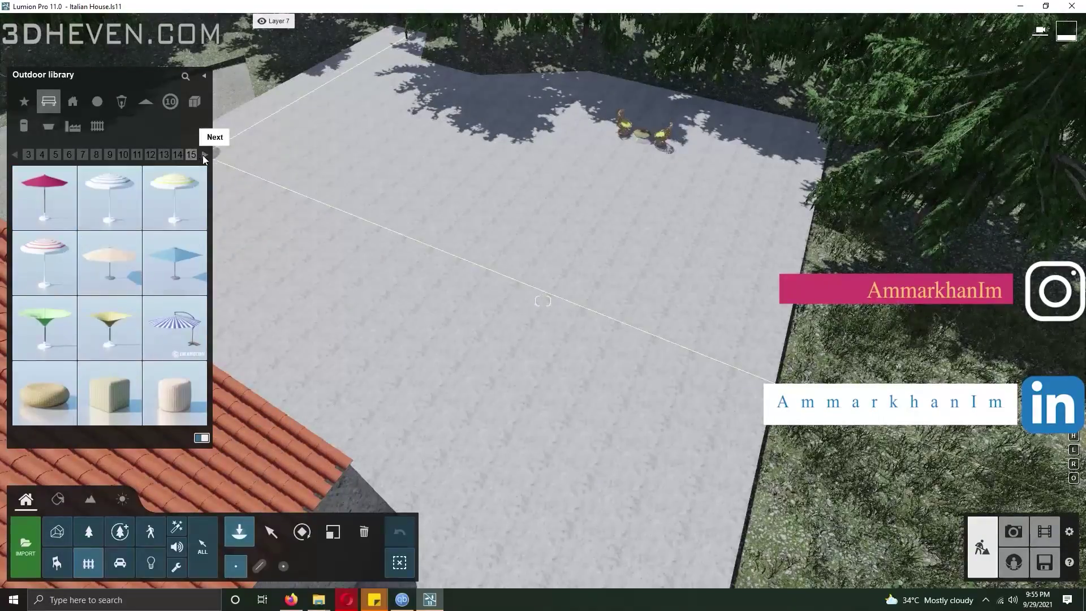
left_click(175, 338)
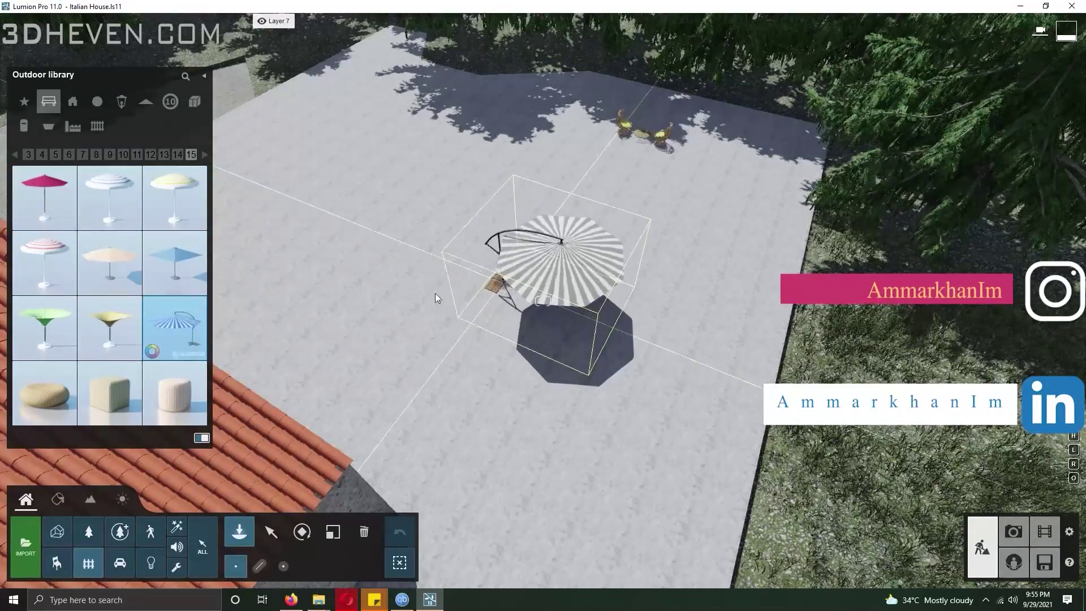
left_click(204, 154)
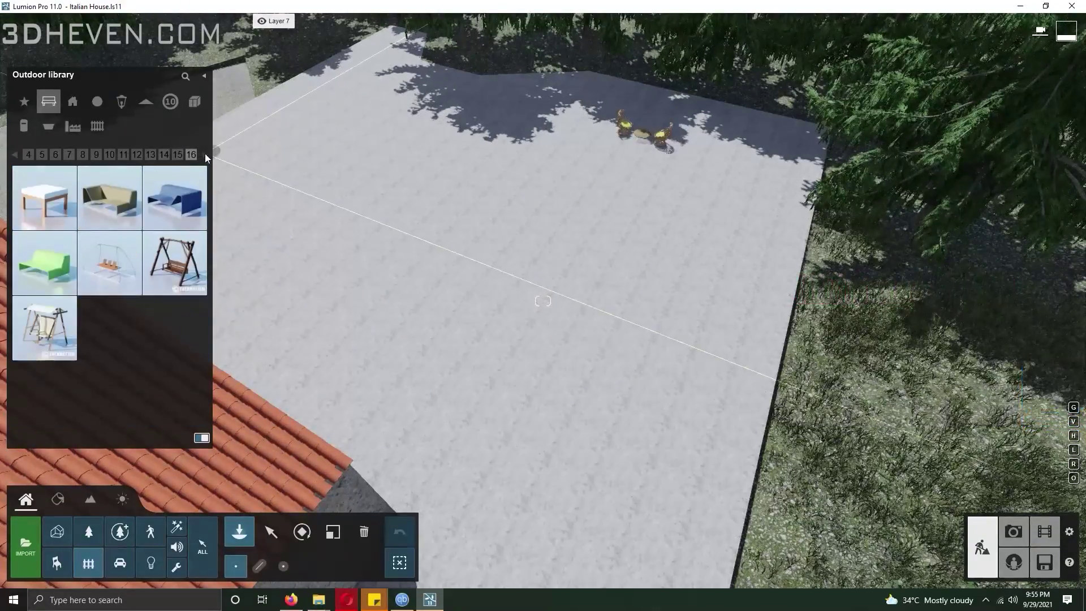
Place the white square gardenset 011 parasol from the Outdoor library just behind the two wicker chairs
left_click(161, 154)
left_click(134, 155)
left_click(111, 154)
left_click(110, 198)
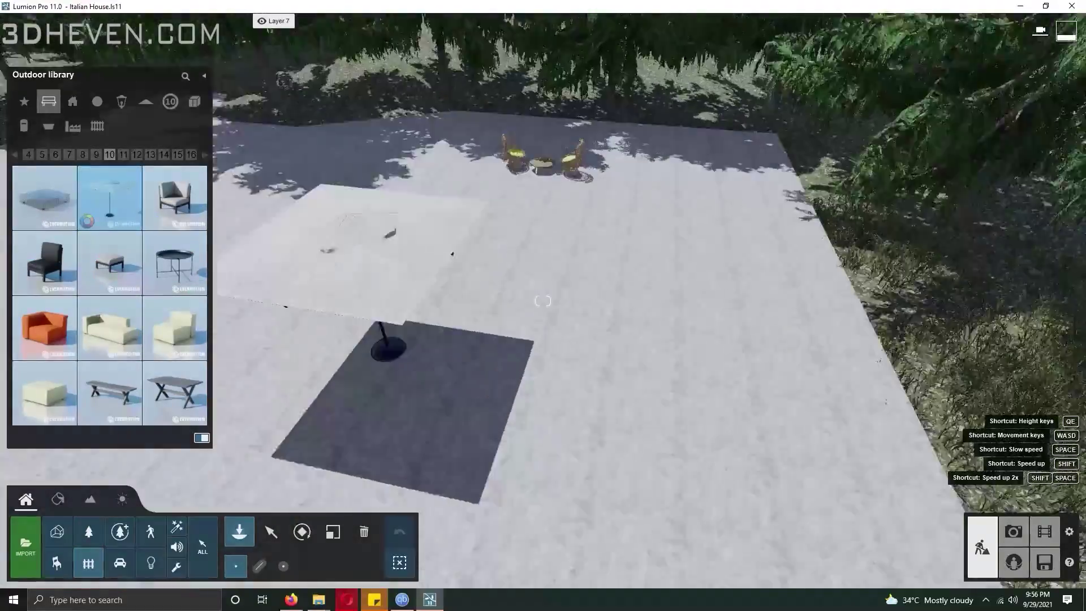
key("w")
right_click_drag(543, 301, 539, 376)
left_click(547, 265)
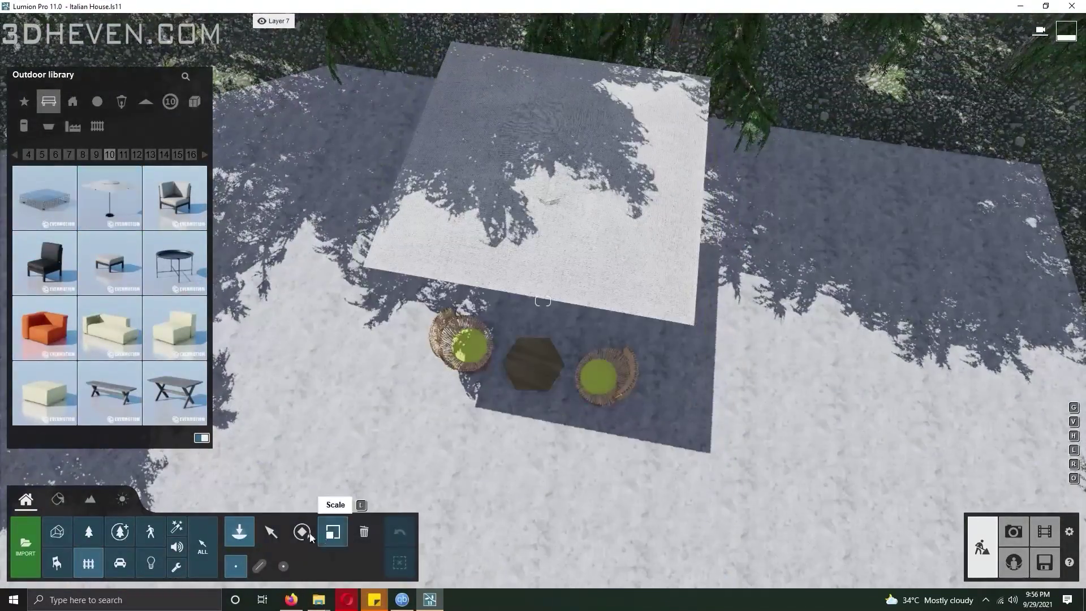
left_click(270, 531)
key("s")
right_click_drag(323, 498, 350, 481)
key("w")
left_click(209, 544)
left_click(453, 317)
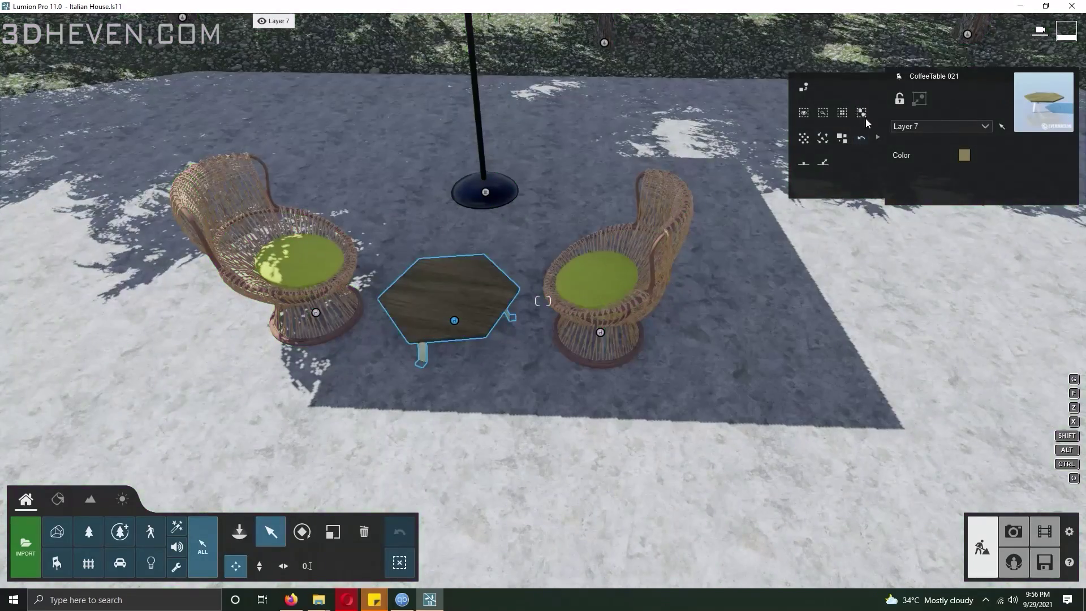
left_click(88, 531)
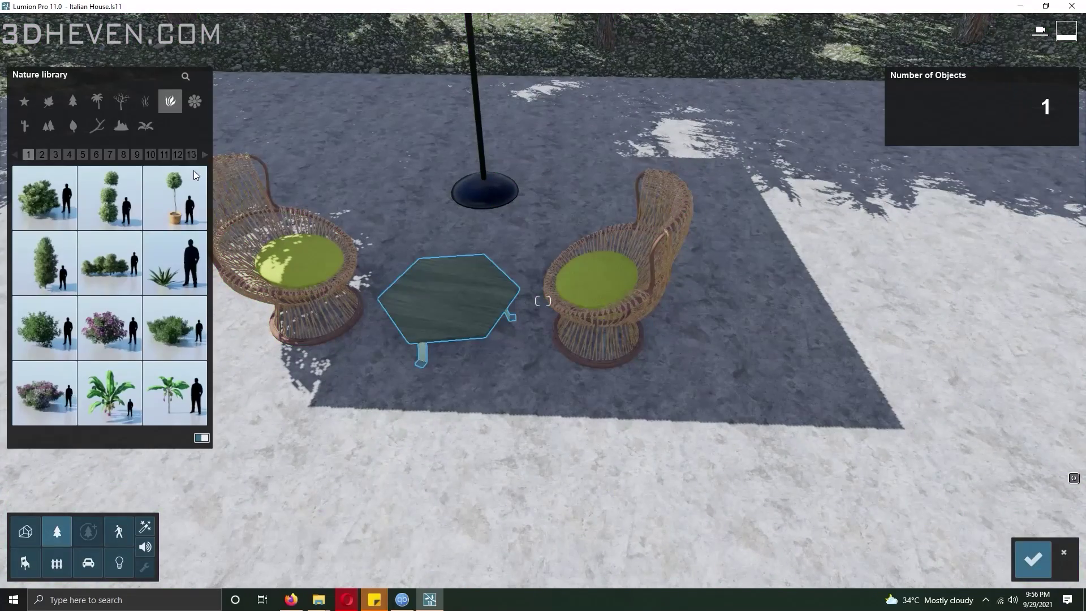
left_click(1065, 555)
Replace the hexagonal coffee table with the round CoffeeTable 025 from the Indoor library, centred between the wicker chairs
left_click(56, 563)
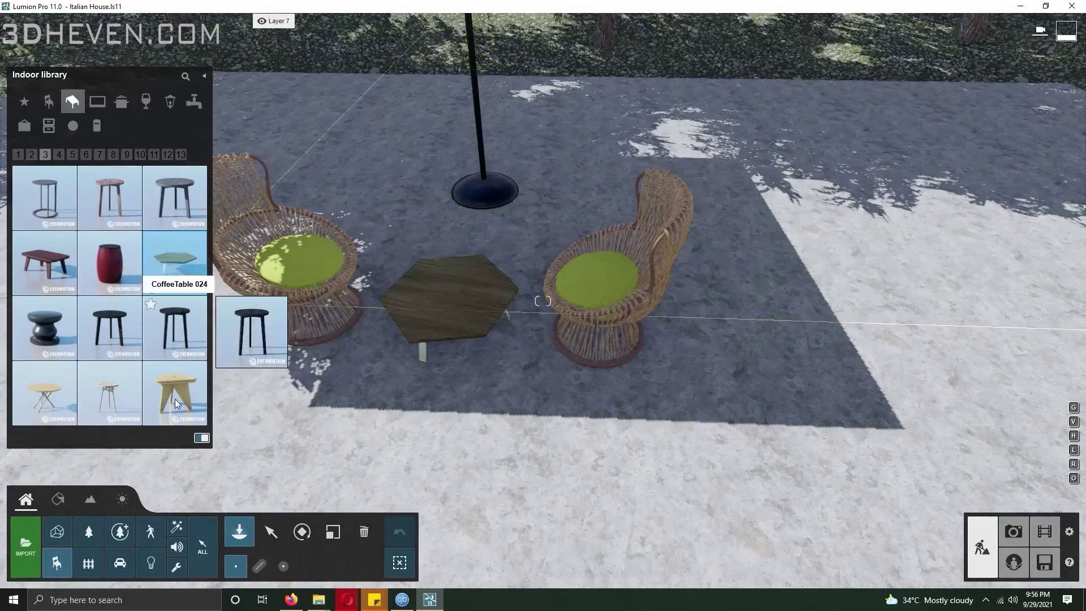
left_click(44, 393)
left_click(460, 349)
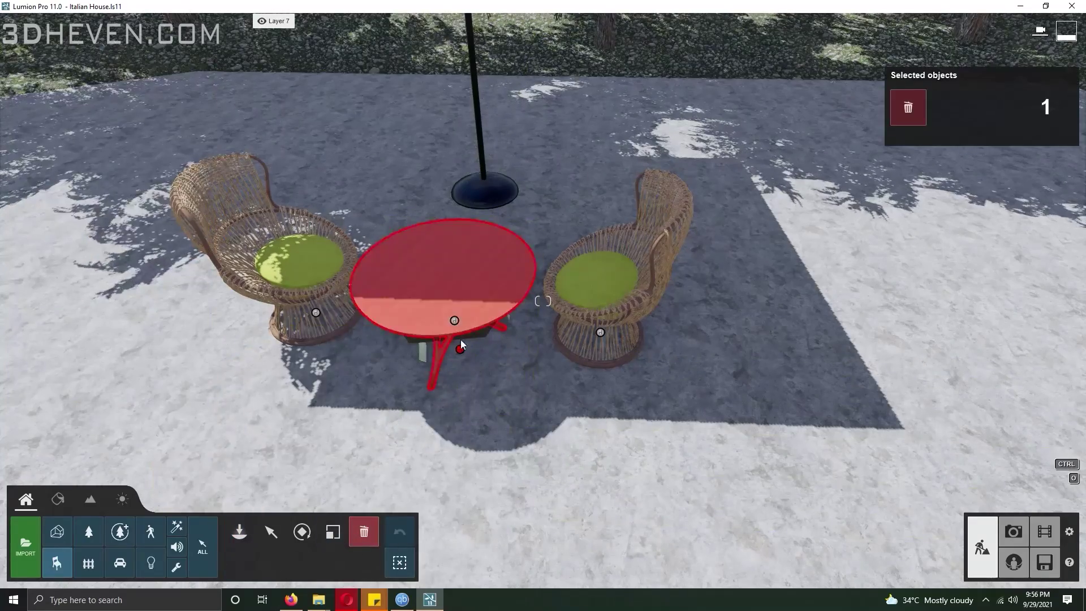
right_click_drag(454, 331, 542, 384)
left_click(271, 531)
left_click_drag(506, 170, 485, 153)
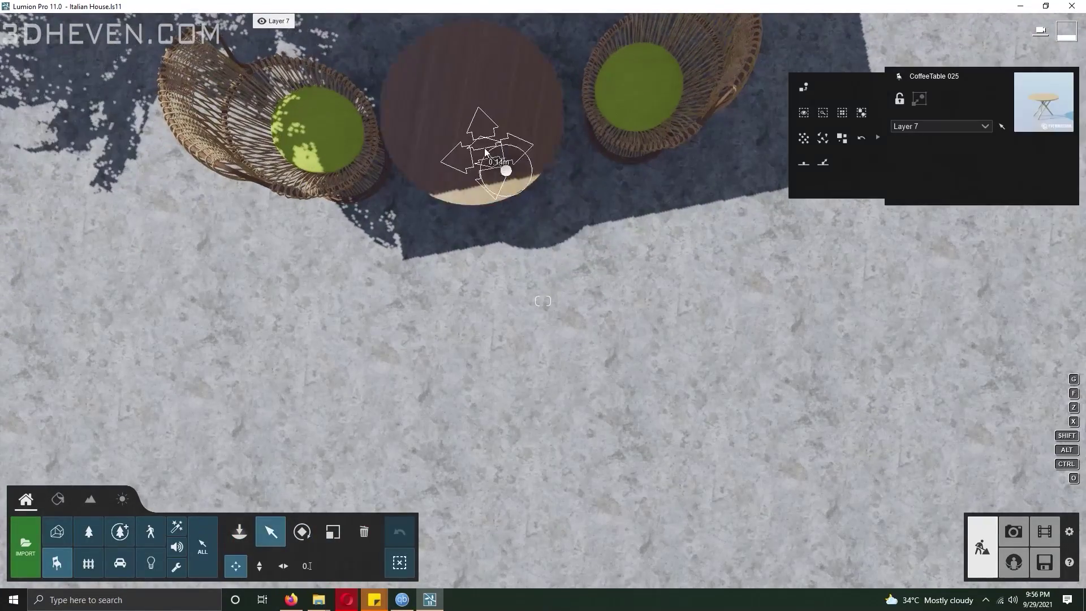
scroll(514, 251, "down", 5)
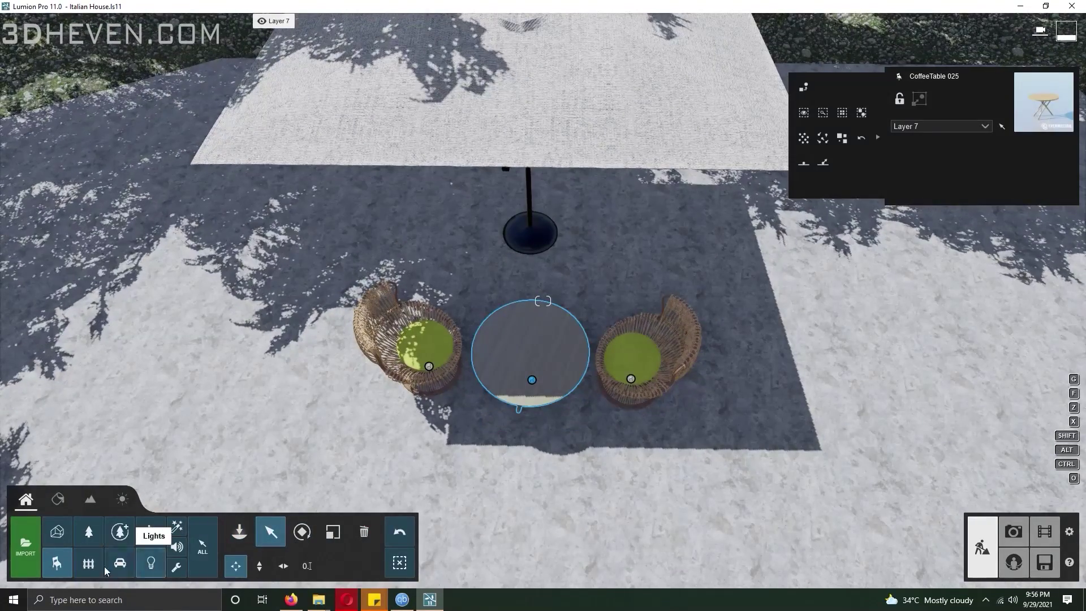
Move the parasol to the centre of the round table and group it with the table and both wicker chairs
left_click(534, 232)
right_click_drag(534, 232, 539, 291)
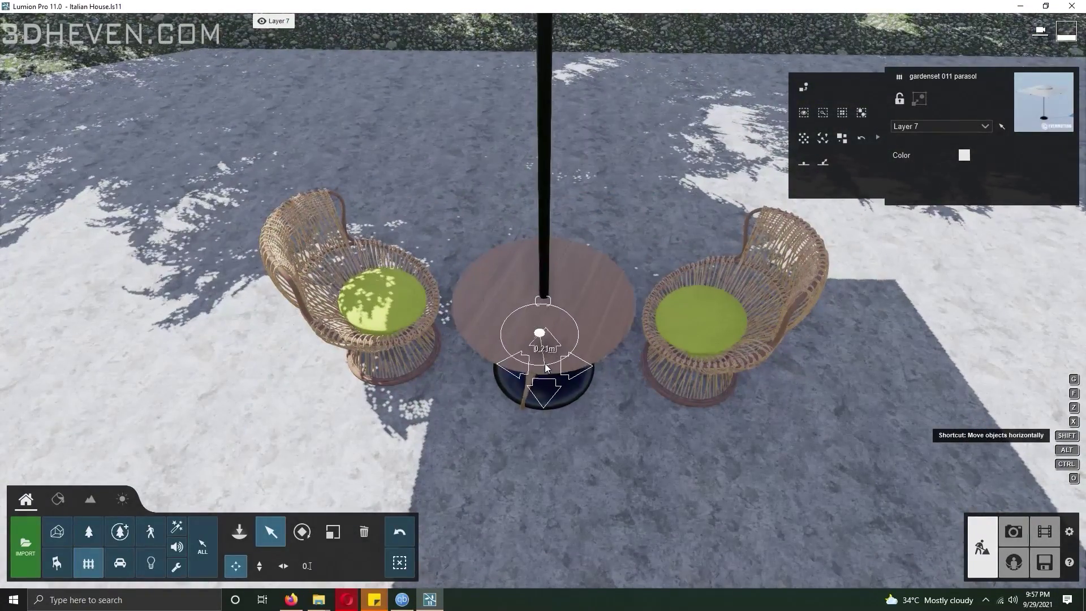
left_click(203, 545)
left_click_drag(220, 218, 803, 441, "ctrl")
right_click_drag(941, 142, 880, 118)
left_click(919, 99)
Copy the grouped parasol set beside the original and keep duplicating the sets into a two-wide block along the terrace edge
key("s")
right_click_drag(735, 277, 596, 306)
left_click_drag(669, 194, 497, 329, "alt")
key("s")
right_click_drag(498, 329, 493, 352)
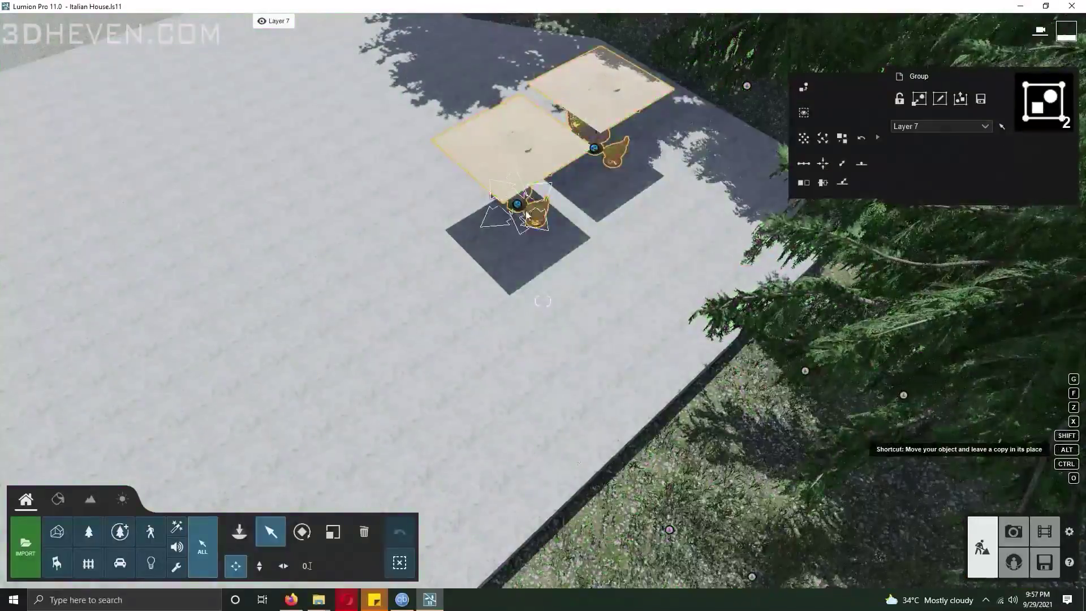
left_click_drag(519, 207, 436, 419, "alt")
left_click(517, 204, "ctrl")
left_click(594, 148, "ctrl")
right_click_drag(436, 419, 526, 422)
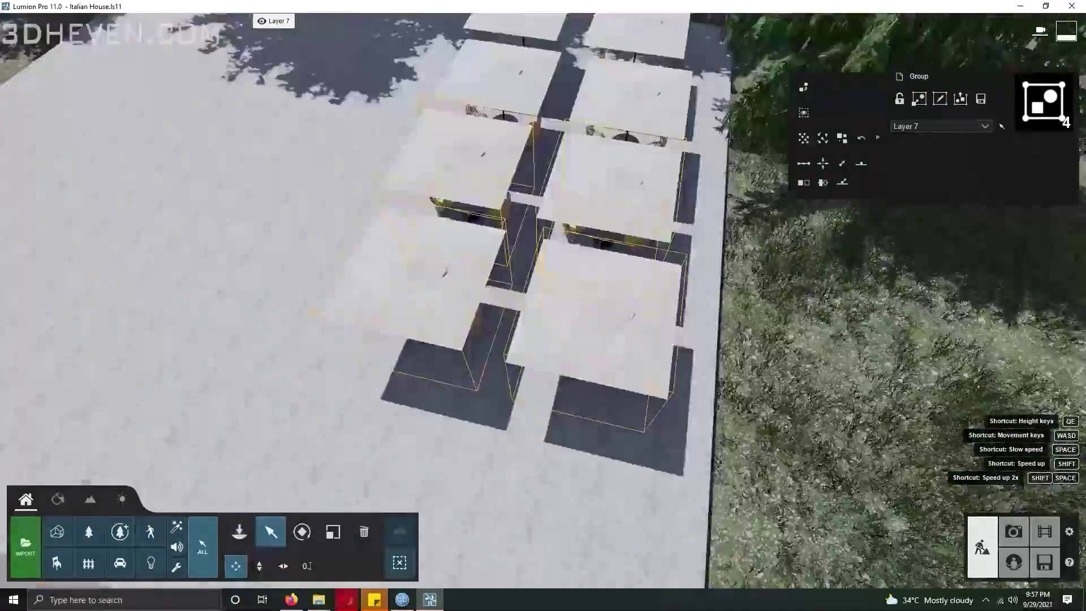
key("s")
Select the block of eight parasol sets and copy it across the terrace, and copy a line of six sets towards the house
left_click(605, 177, "ctrl")
left_click(485, 172, "ctrl")
left_click(495, 116, "ctrl")
left_click(611, 121, "ctrl")
left_click_drag(570, 332, 147, 276, "alt")
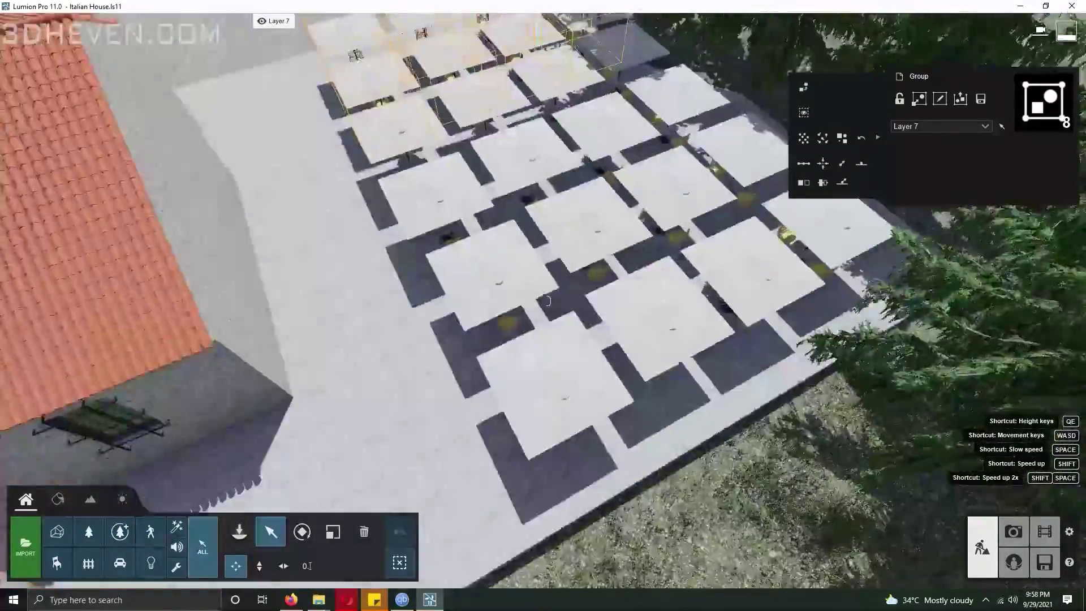
left_click_drag(430, 53, 456, 344, "ctrl")
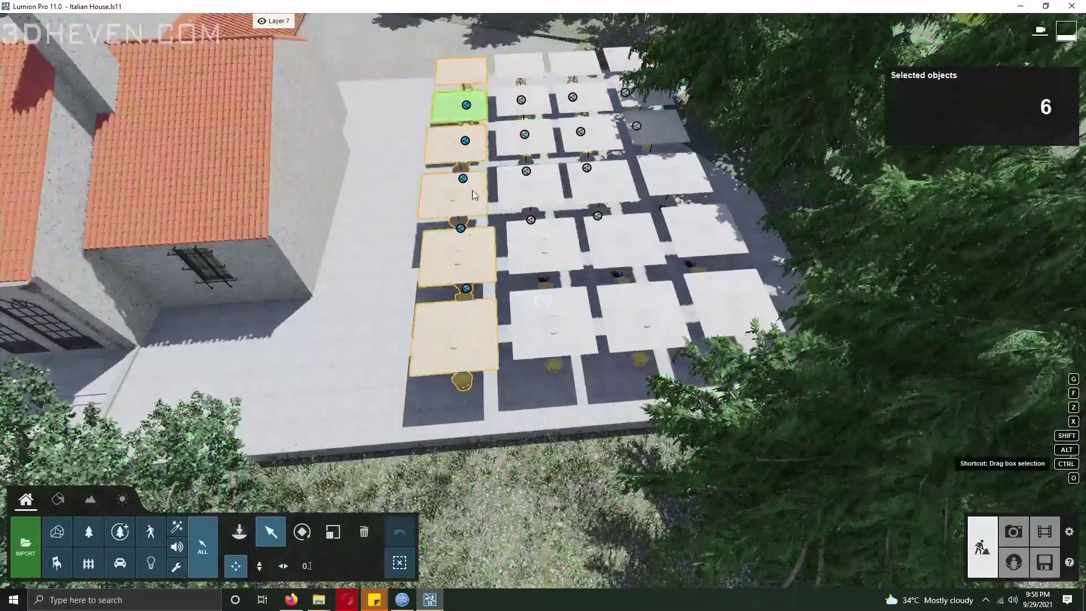
left_click_drag(466, 288, 364, 294, "alt")
Rotate some of the parasol sets by different amounts so that their chairs face varied directions
key("w")
right_click_drag(365, 294, 429, 272)
left_click(301, 532)
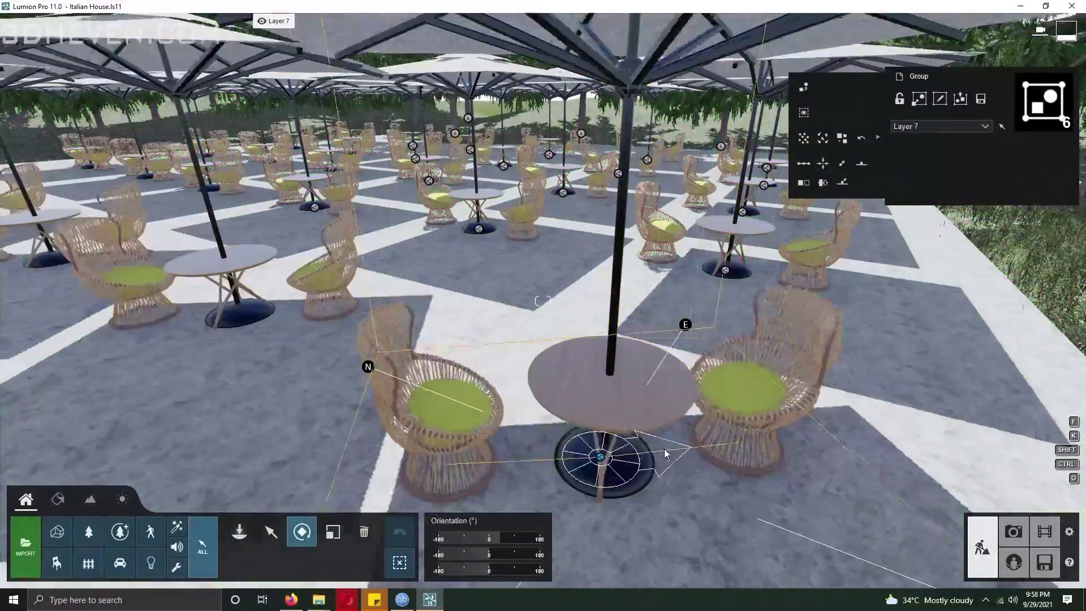
left_click_drag(665, 454, 664, 443)
left_click_drag(725, 271, 696, 238)
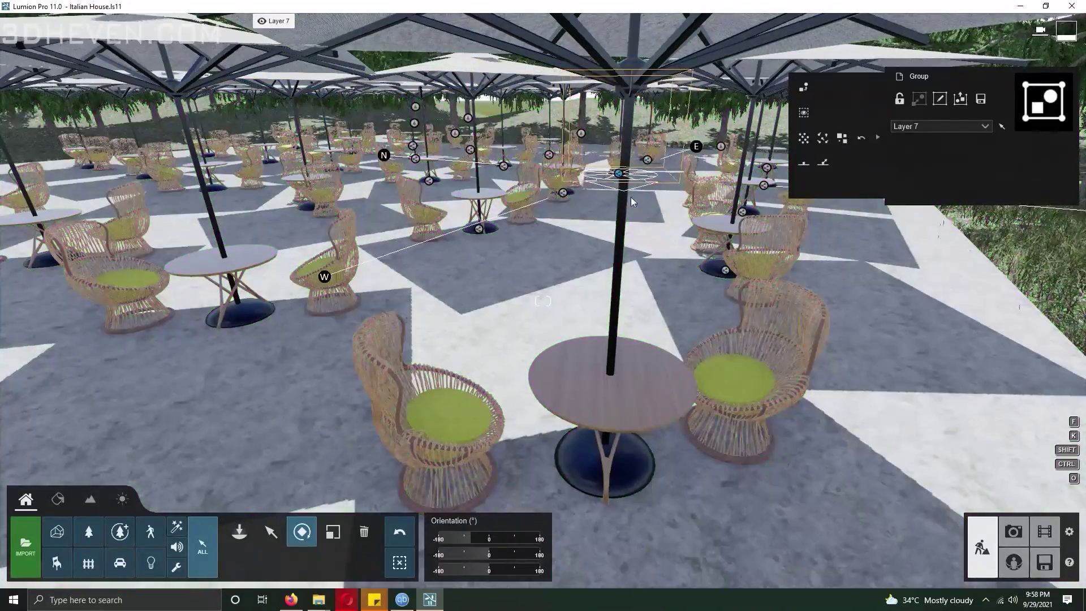
Place the seated woman in the maroon jacket from the People and Animals library onto a wicker chair near the house
key("s")
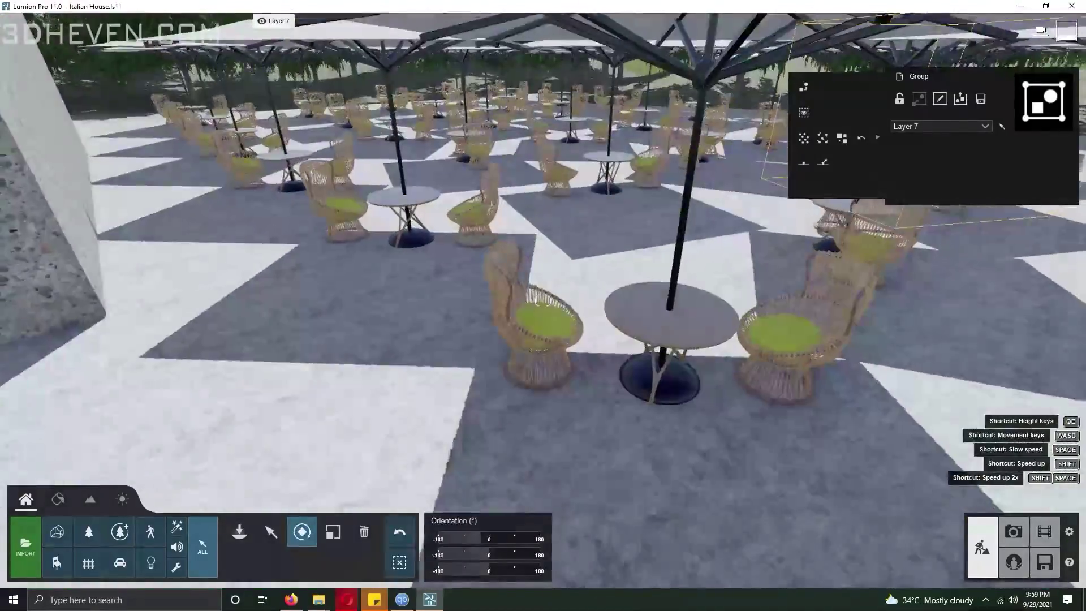
key("q")
right_click_drag(449, 354, 452, 316)
key("w")
left_click(150, 532)
left_click(240, 537)
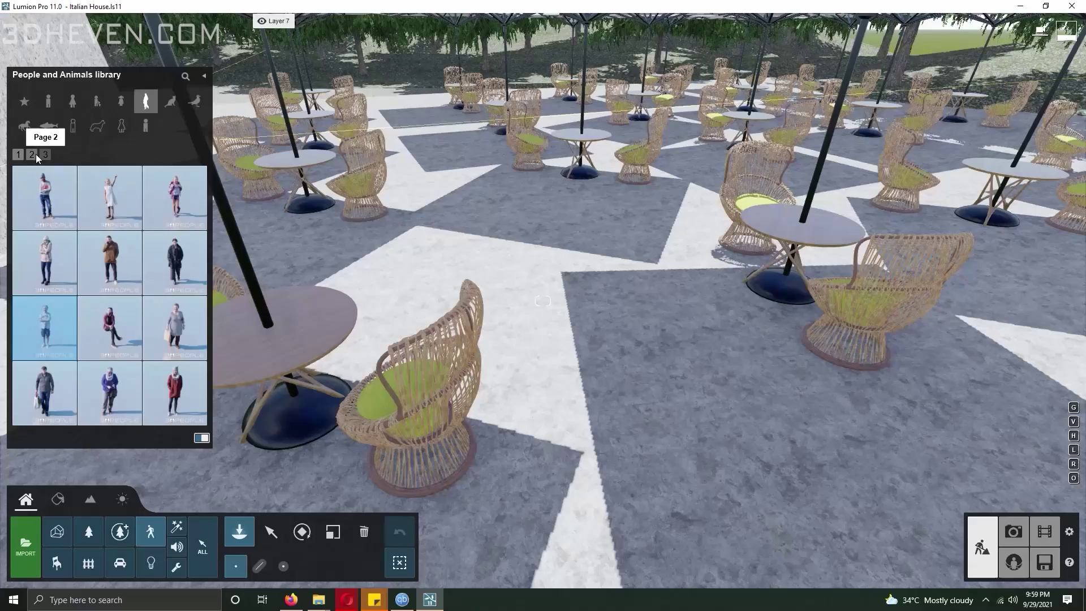
left_click(107, 324)
left_click(558, 415)
key("r")
left_click_drag(558, 414, 390, 447)
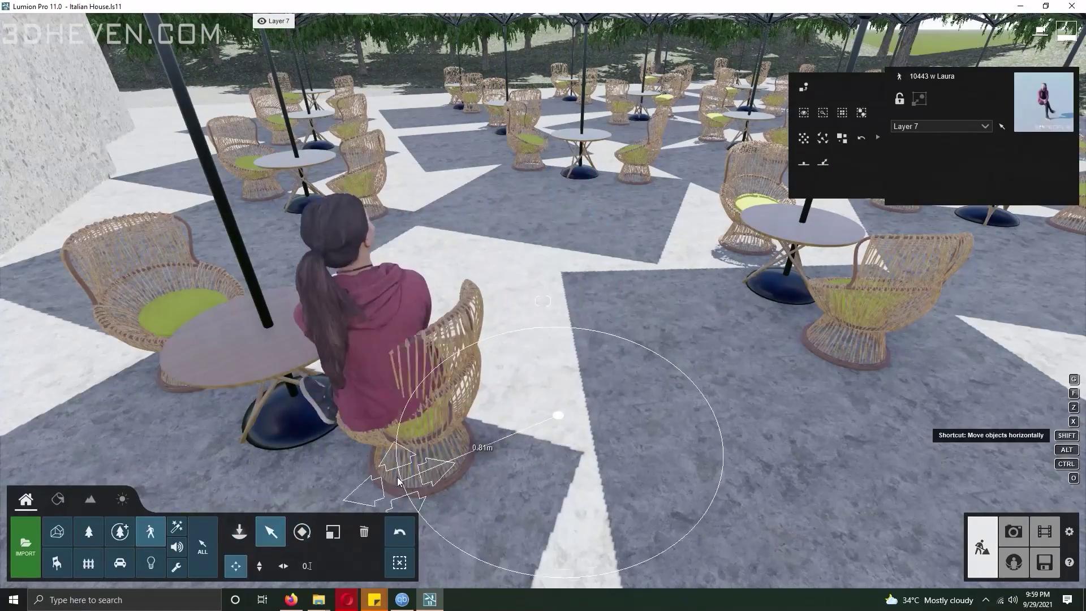
Add Woman Asian 0002 Seated and a seated woman with a laptop on wicker chairs at separate tables, using layer 5
left_click(239, 531)
left_click(31, 153)
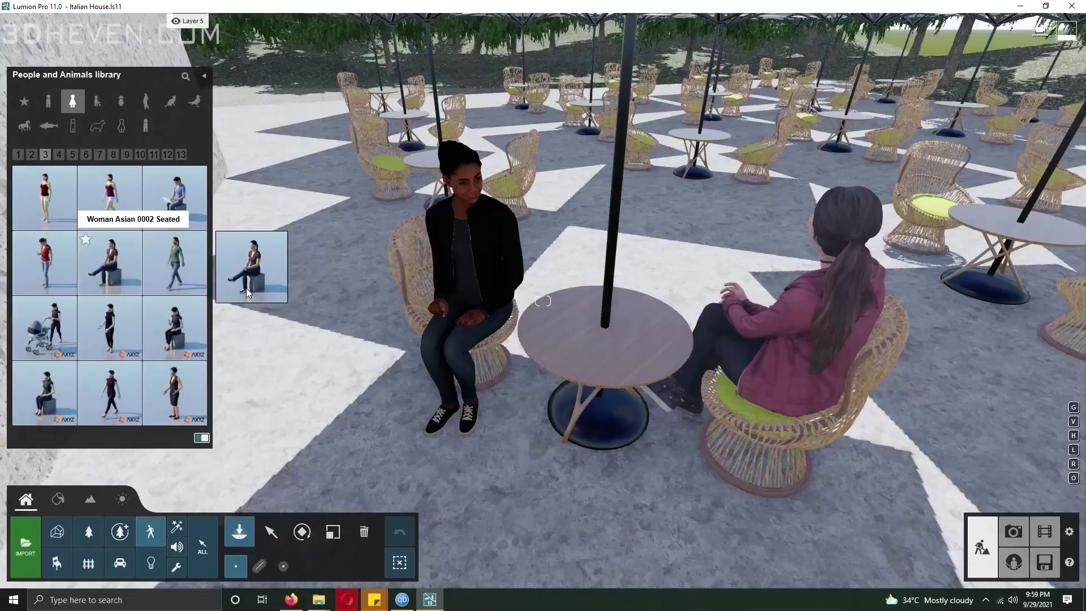
left_click(110, 263)
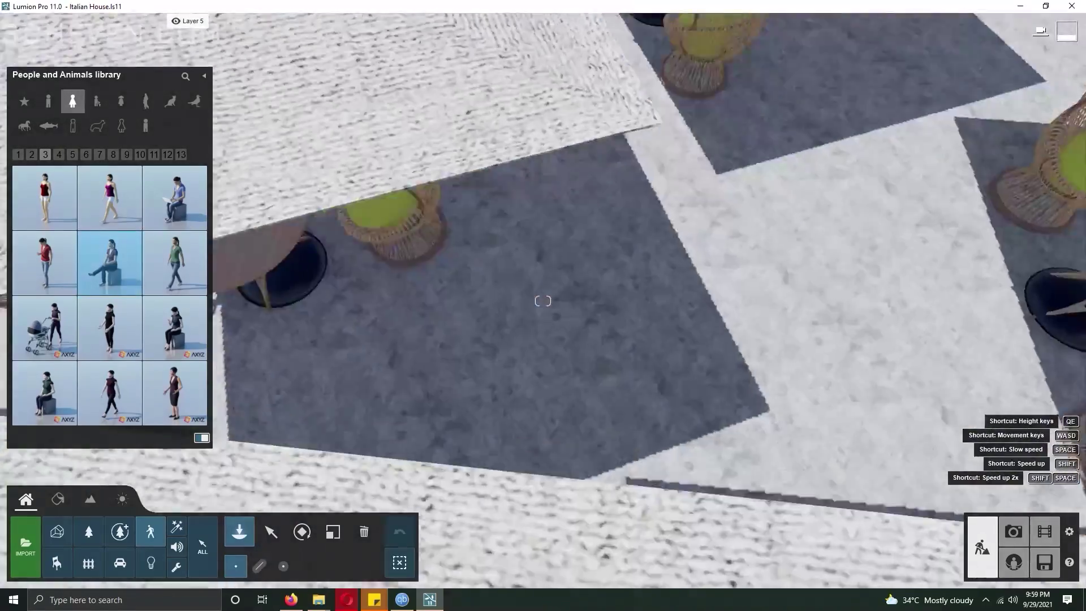
left_click(618, 198)
left_click(175, 328)
left_click(175, 198)
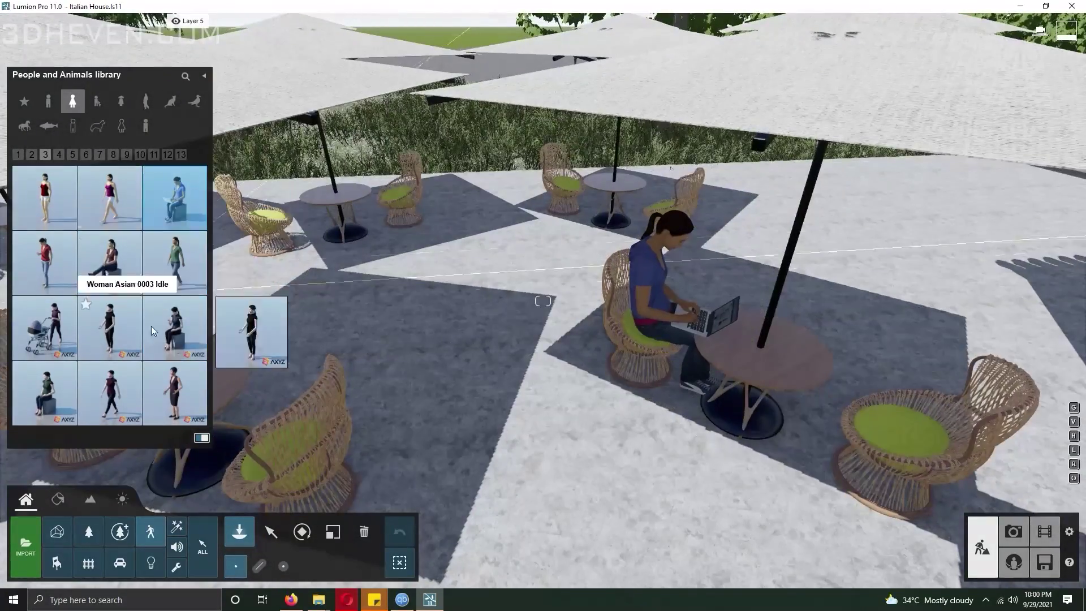
Seat the woman with a phone opposite the laptop user, and two more seated women at the table behind them
left_click(173, 327)
left_click(900, 433)
left_click(59, 154)
left_click(110, 263)
left_click(86, 154)
left_click(175, 197)
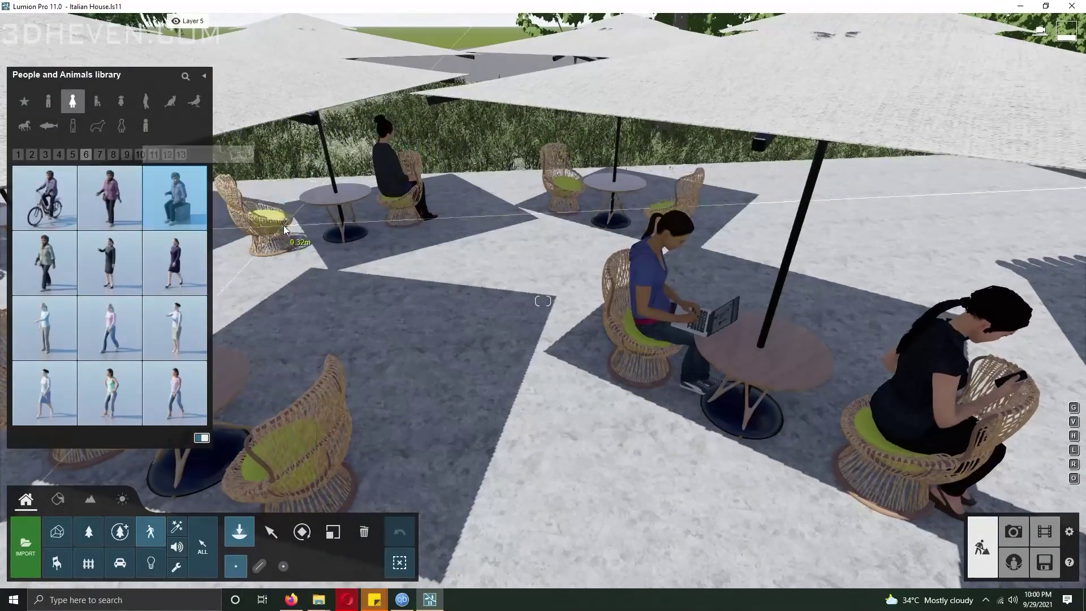
Seat boys from the children category, including Boy Caucasian 003 Backpack, at the neighbouring tables and select seated figures for adjusting
left_click(97, 101)
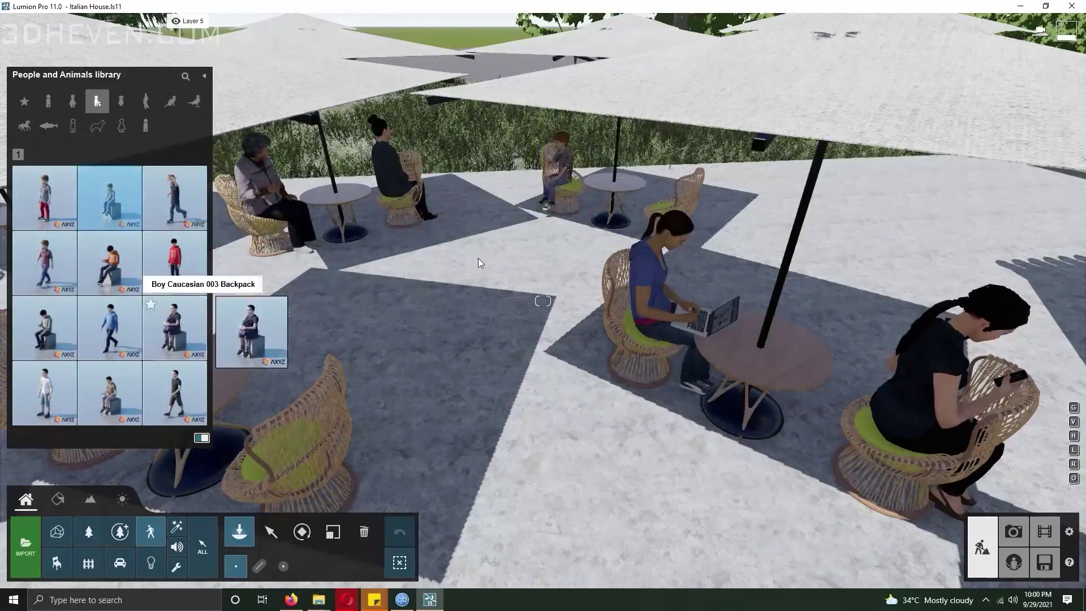
left_click(175, 327)
left_click(493, 180)
left_click(44, 328)
left_click(523, 201)
left_click(270, 532)
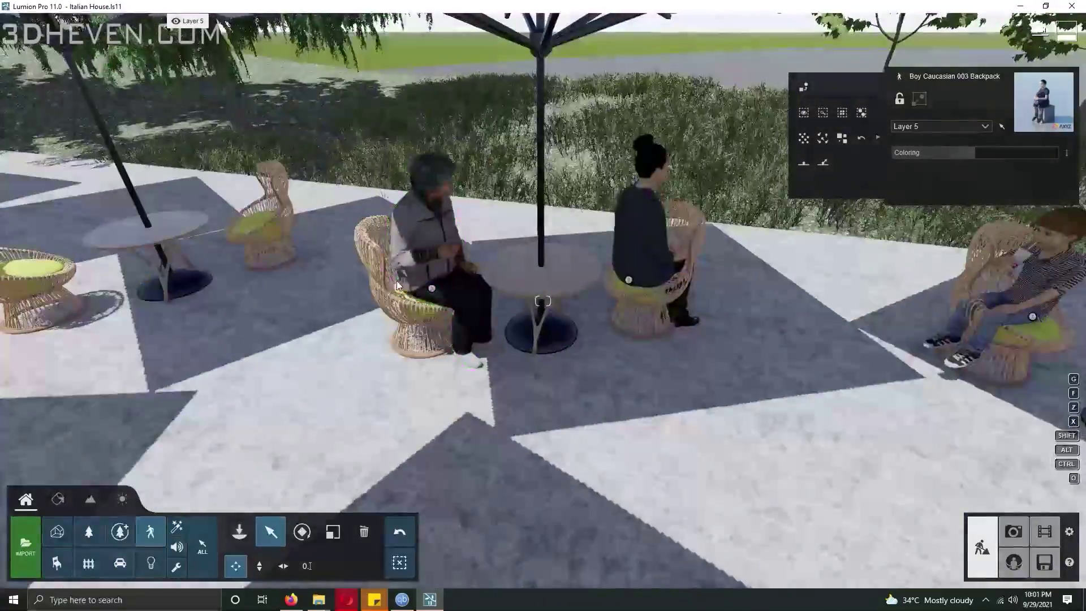
left_click(484, 202)
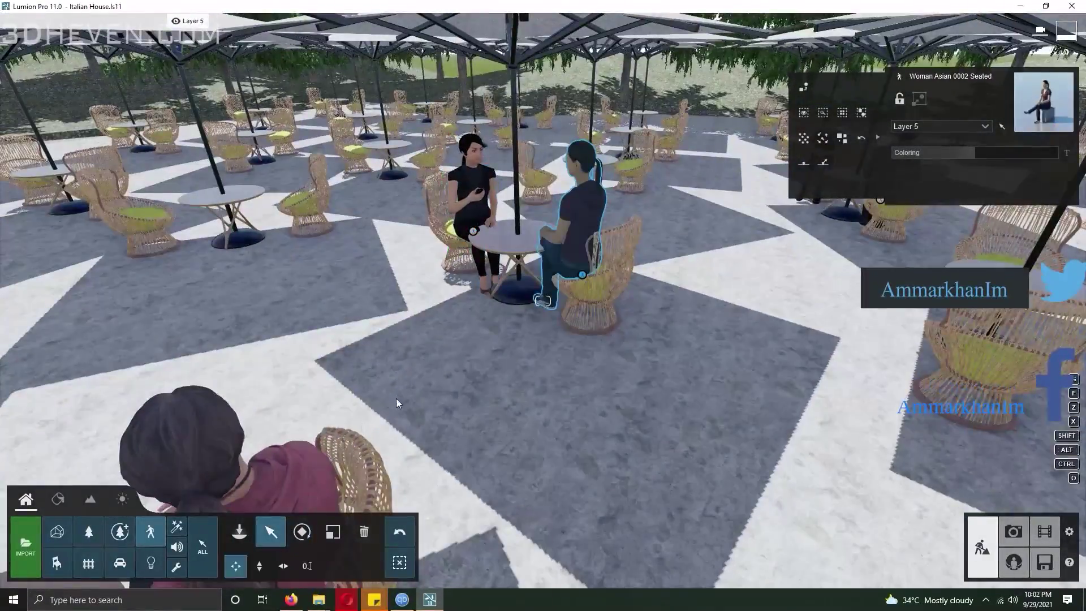
Frame the house's entrance courtyard with the vintage car and store it as photo 1
right_click_drag(396, 398, 515, 230)
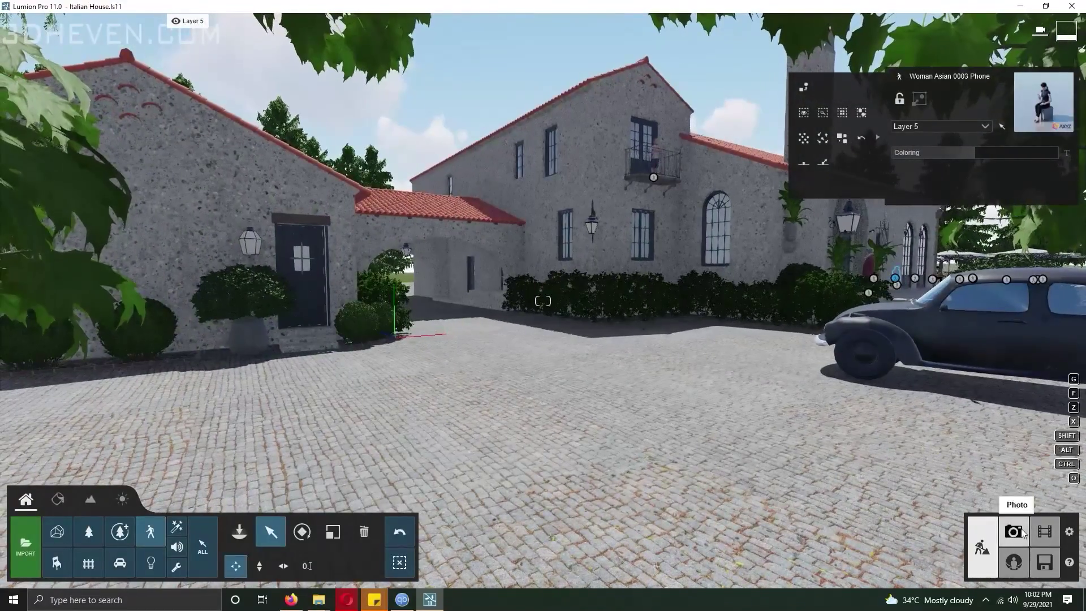
left_click(1013, 532)
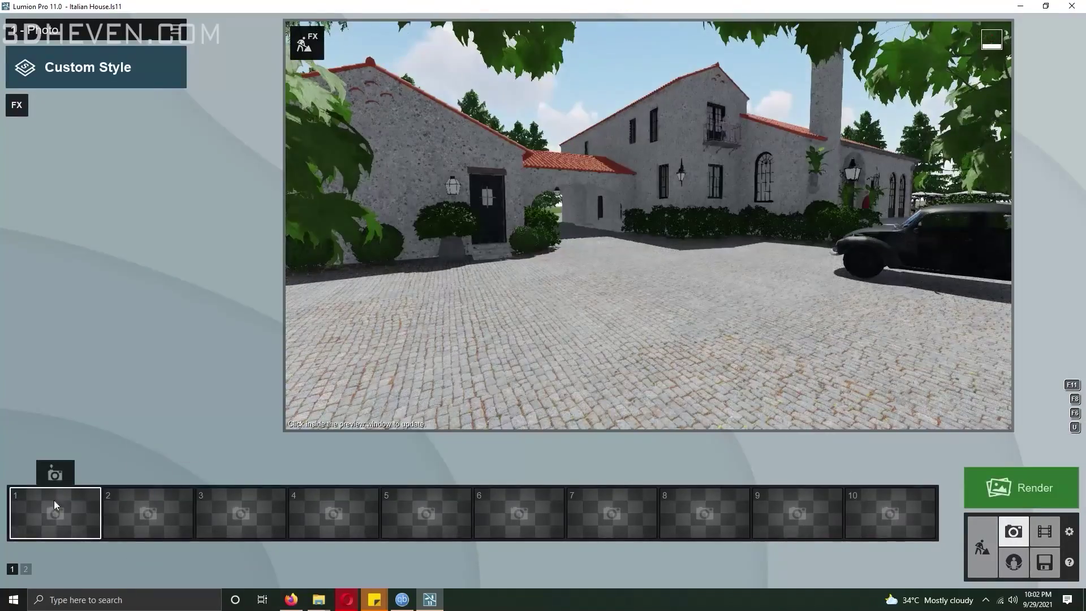
left_click(54, 473)
Store a second courtyard view, closer to the front door, as photo 2 and return to photo 1's view for scene editing
key("w")
mouse_move(648, 225)
right_mouse_down()
mouse_move(735, 224)
mouse_move(639, 209)
right_mouse_up()
key("s")
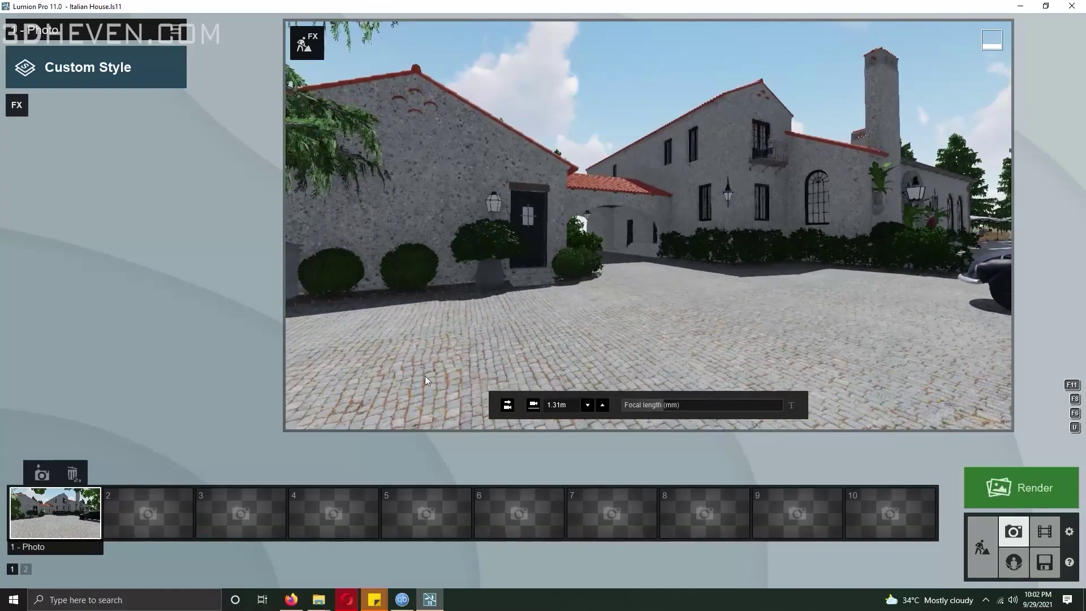
left_click(134, 473)
left_click(55, 512)
left_click(982, 548)
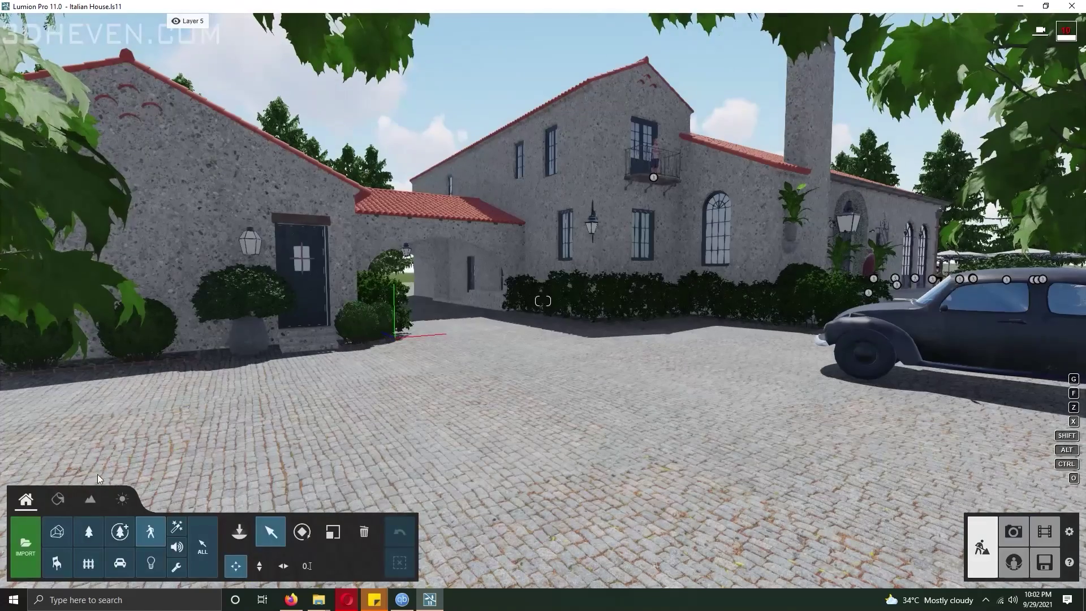
Cover the concrete025 walls with ivy by adjusting the foliage spread, leaf size and leaf type, and save the material
left_click(97, 474)
left_click(190, 256)
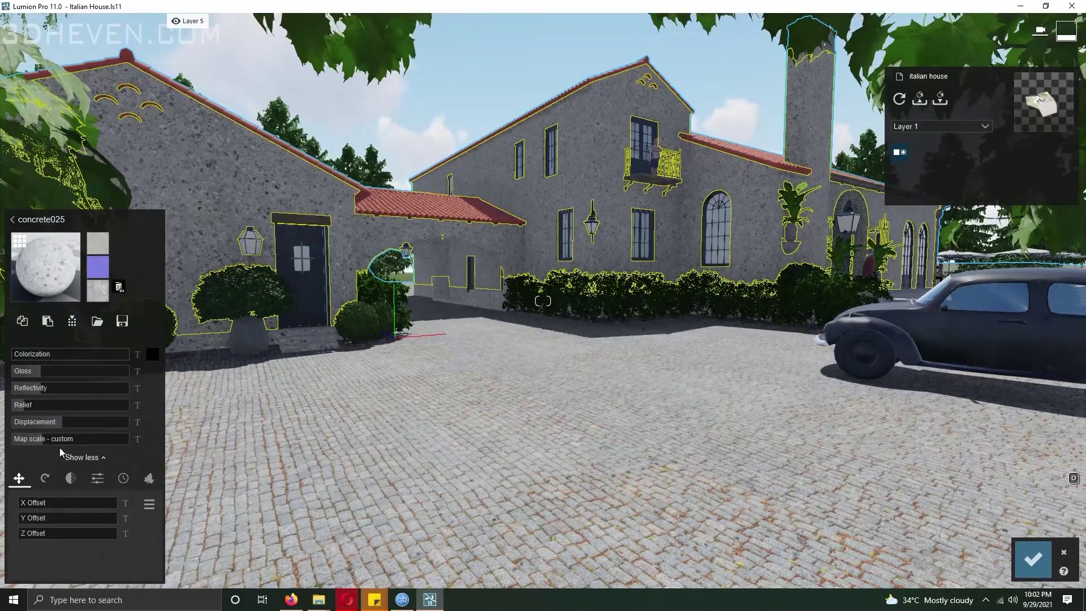
left_click(31, 503)
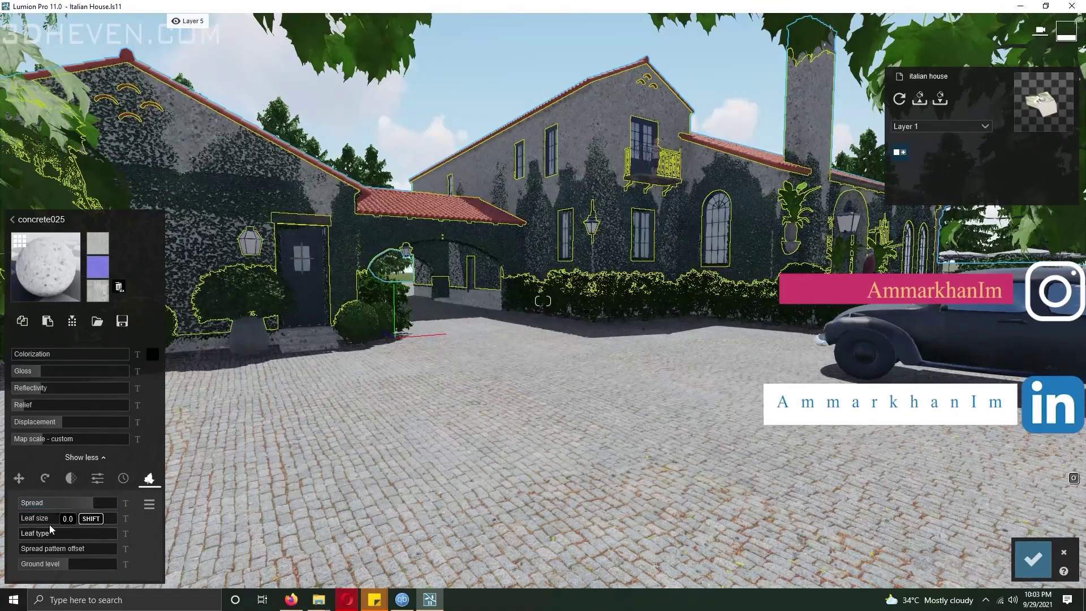
left_click_drag(68, 523, 51, 537)
right_click_drag(317, 418, 238, 430)
key("w")
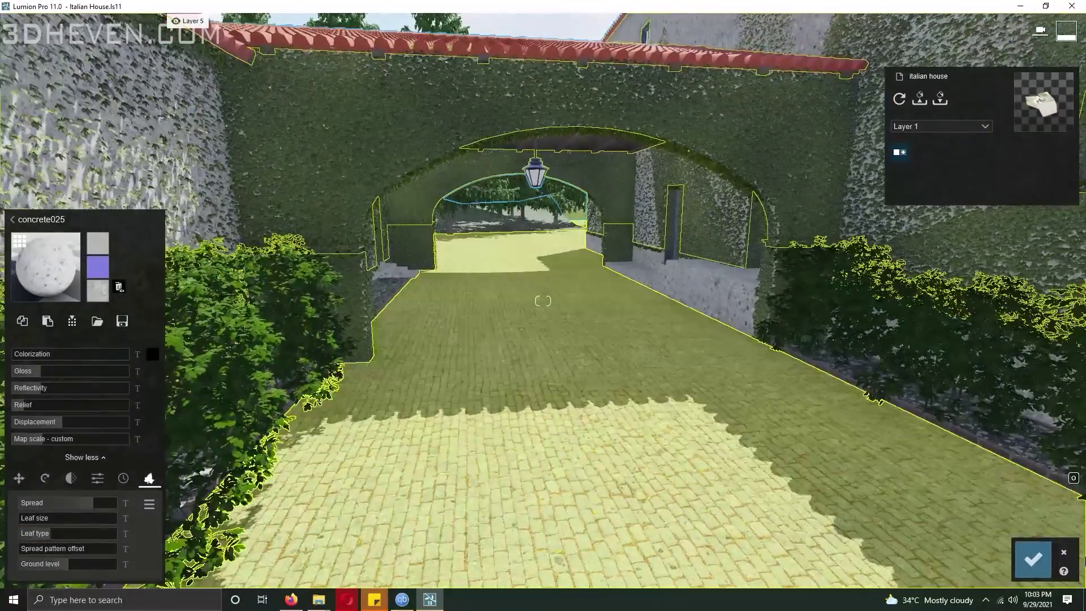
left_click(1033, 559)
Place the boy with the toy plane, Boy Caucasian 002 Idle and Girl Caucasian 002 Balloons in the courtyard near the archway
left_click(26, 499)
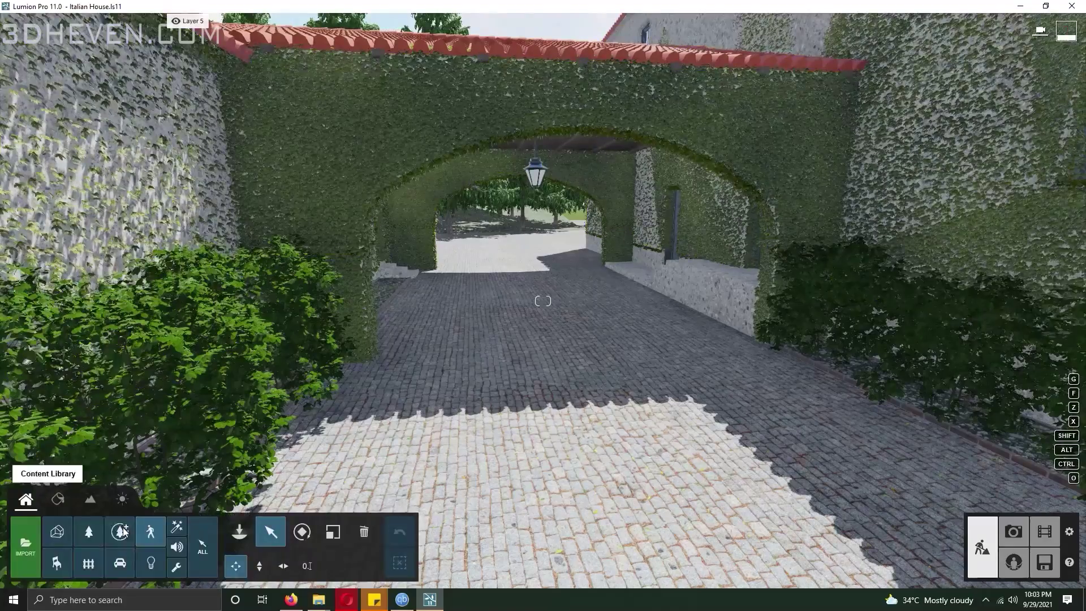
left_click(241, 541)
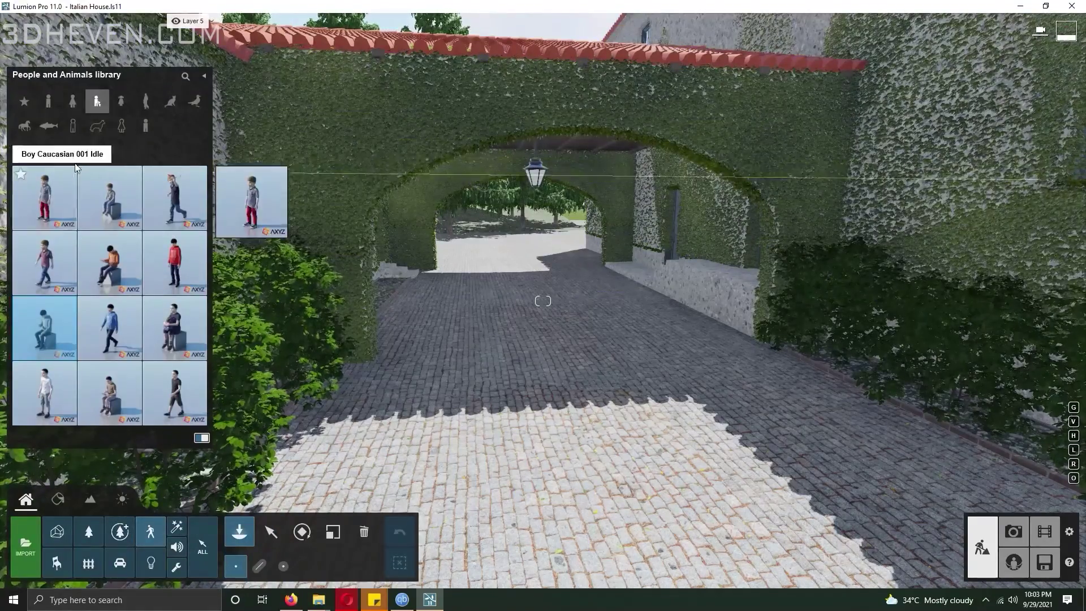
left_click(174, 197)
right_click_drag(606, 387, 483, 348)
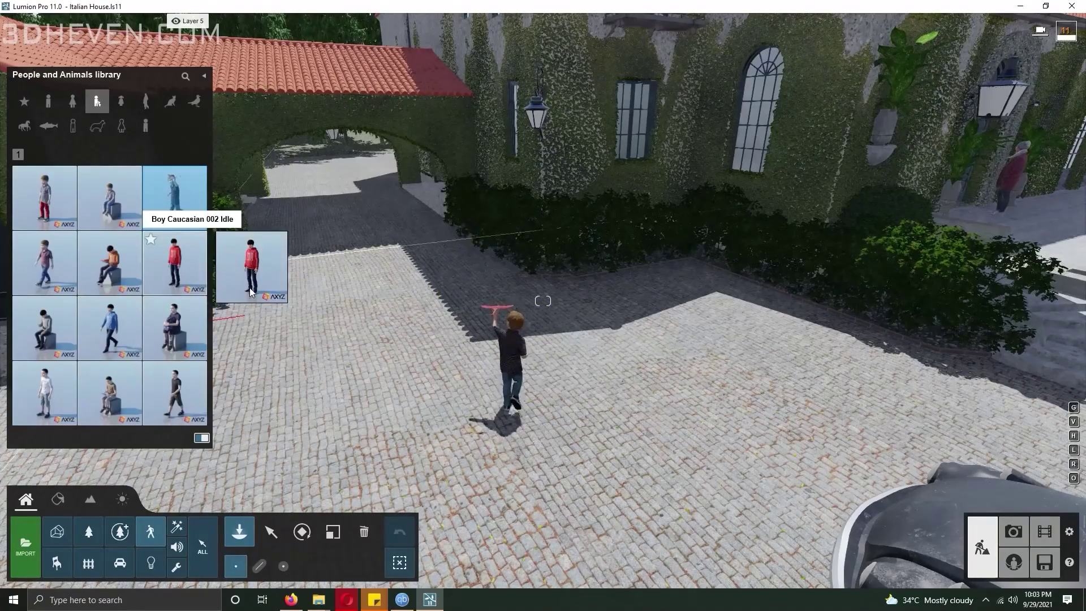
left_click(458, 280)
right_click_drag(458, 280, 532, 315)
left_click(121, 100)
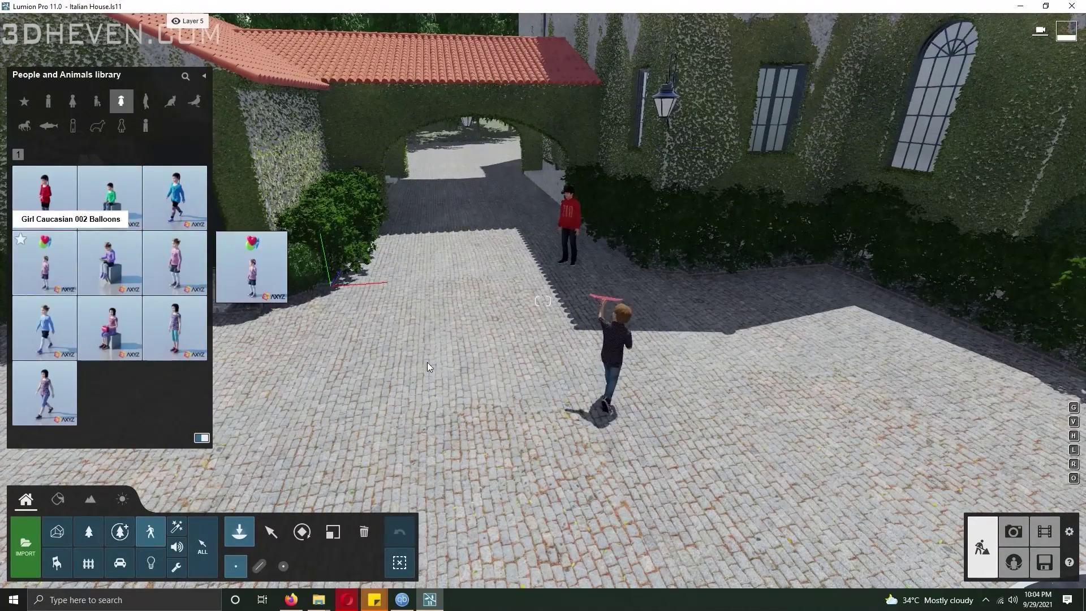
left_click(541, 289)
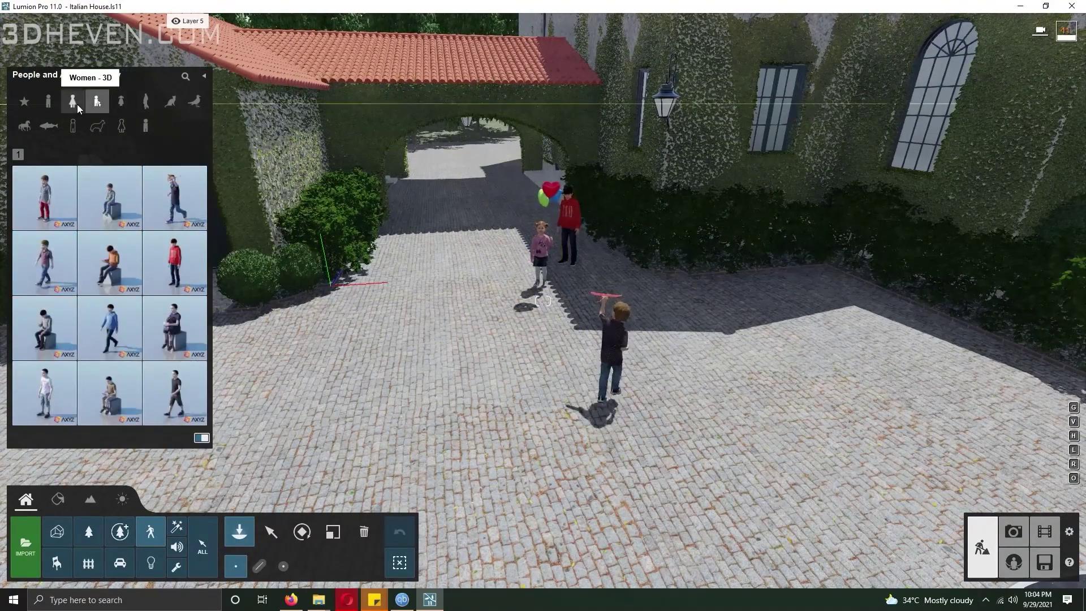
Place a man with a backpack and a second man facing him beneath the ivy-covered archway
left_click(48, 100)
left_click(191, 287)
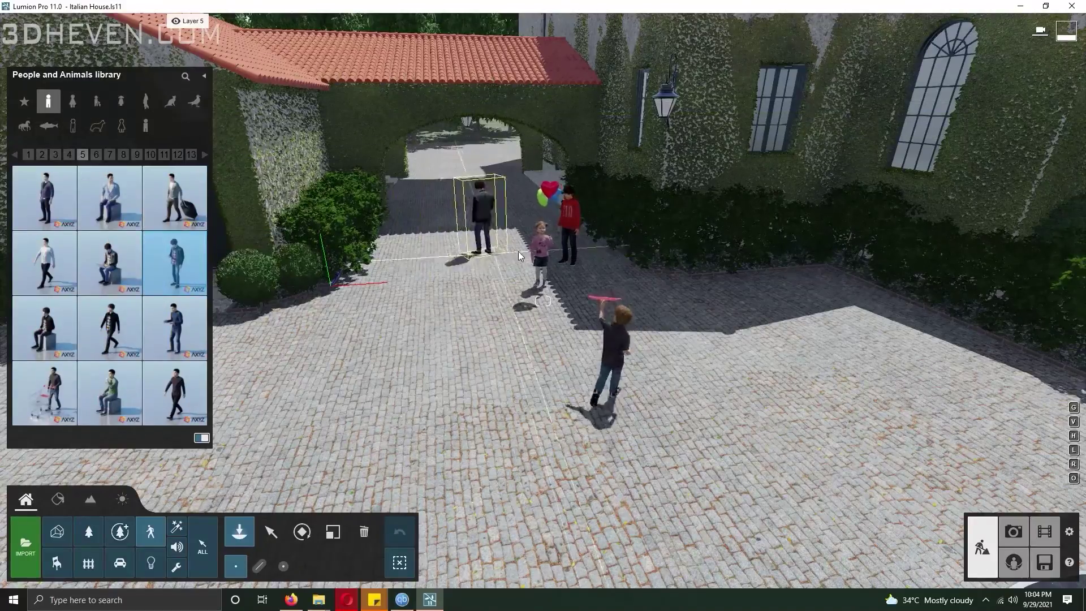
left_click(519, 279)
right_click_drag(519, 279, 465, 259)
key("w")
key("s")
key("w")
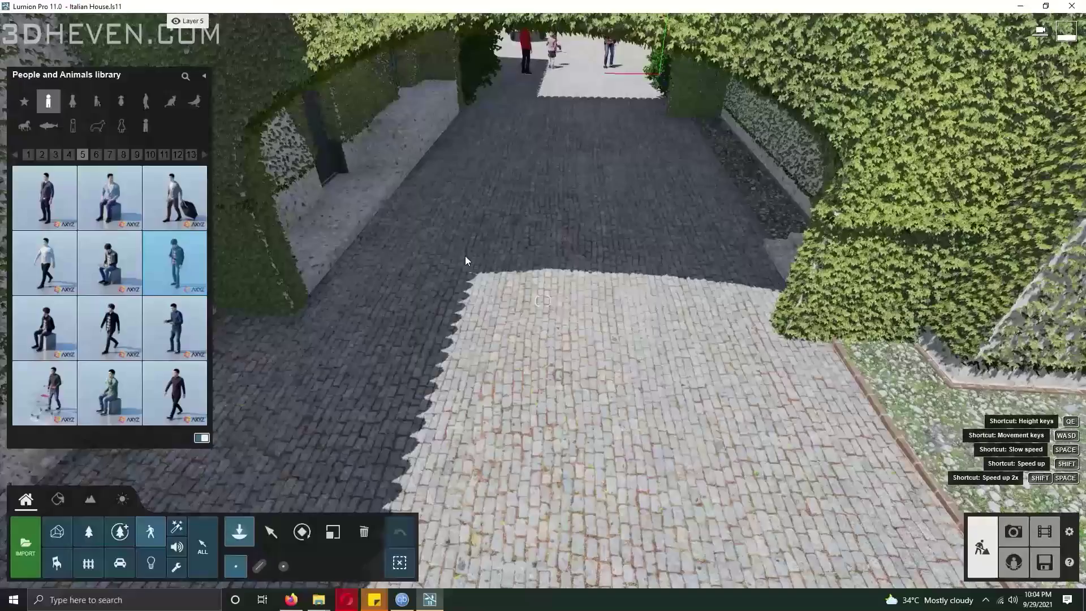
left_click(184, 329)
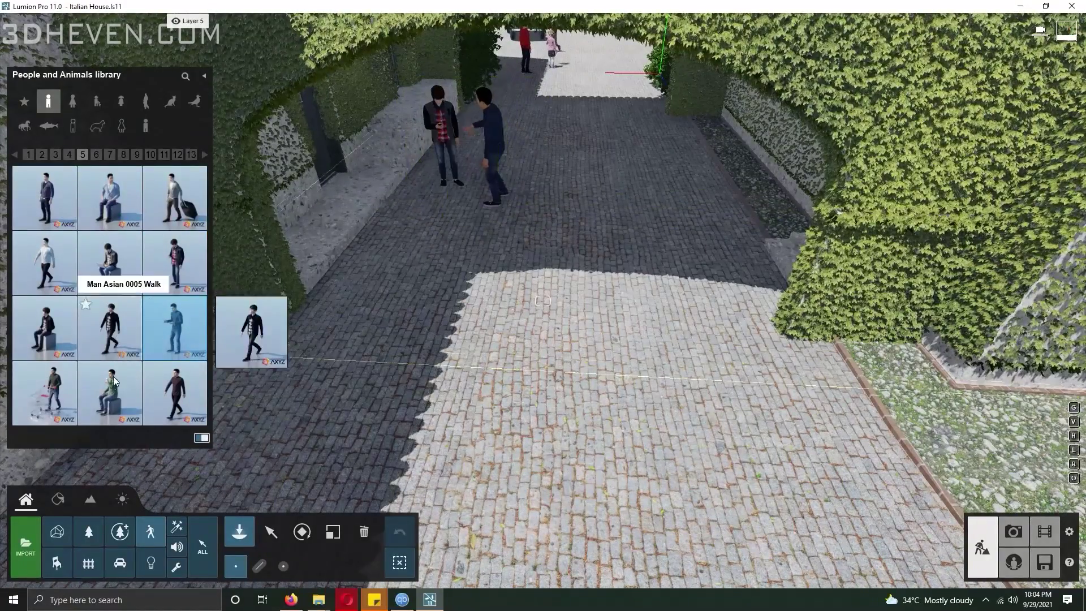
Add a standing man beside the pair under the arch and a walking man on the paving in front
left_click(45, 197)
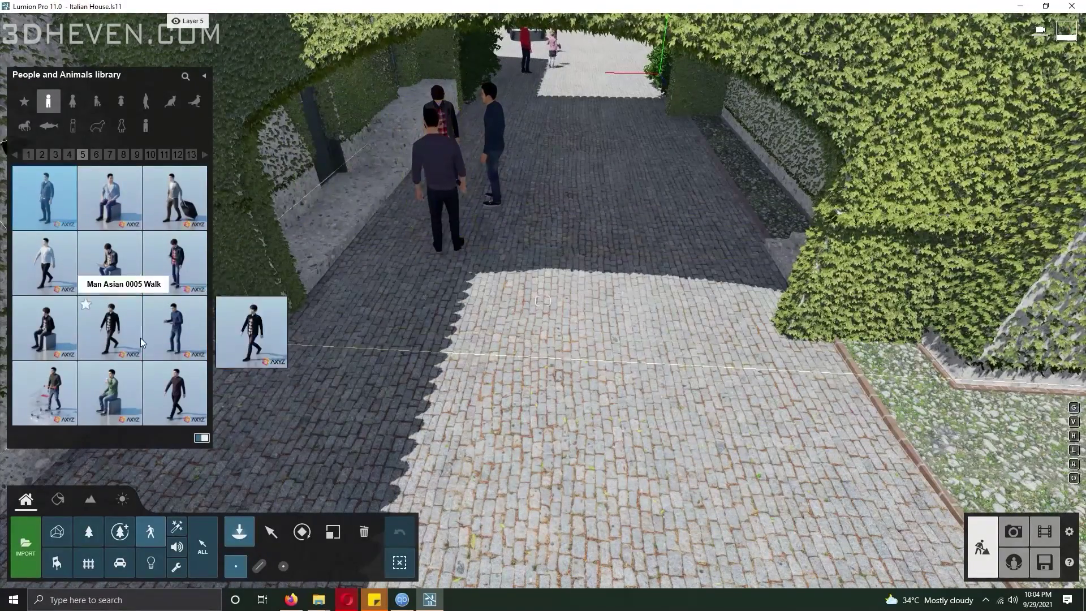
left_click(176, 395)
left_click(487, 497)
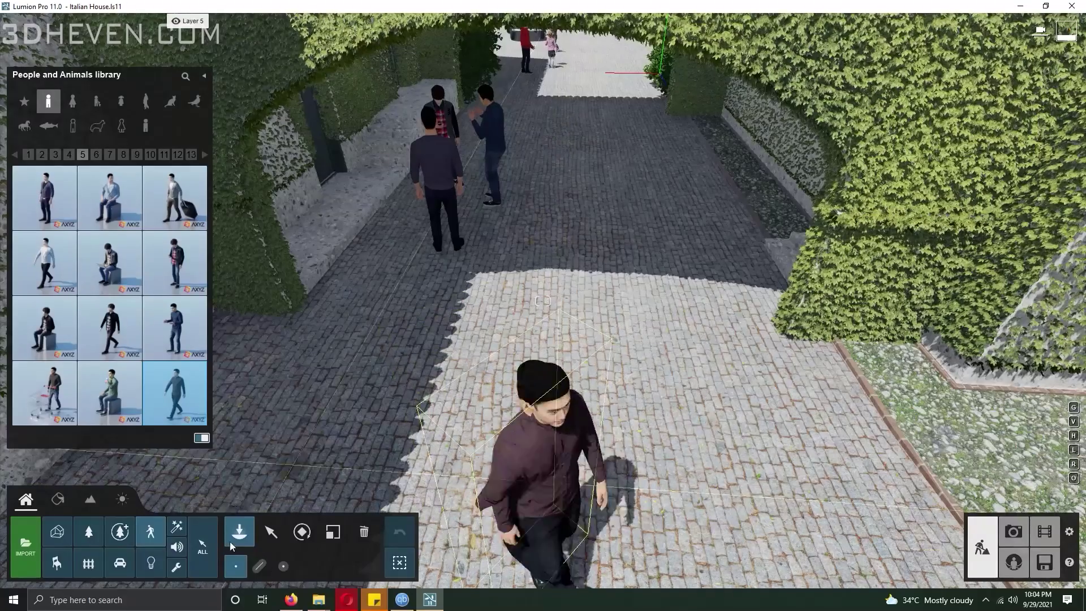
Apply the Realistic style to photo 1 and rotate the Real Skies heading so sunlight falls across the courtyard
left_click(1013, 531)
left_click(60, 529)
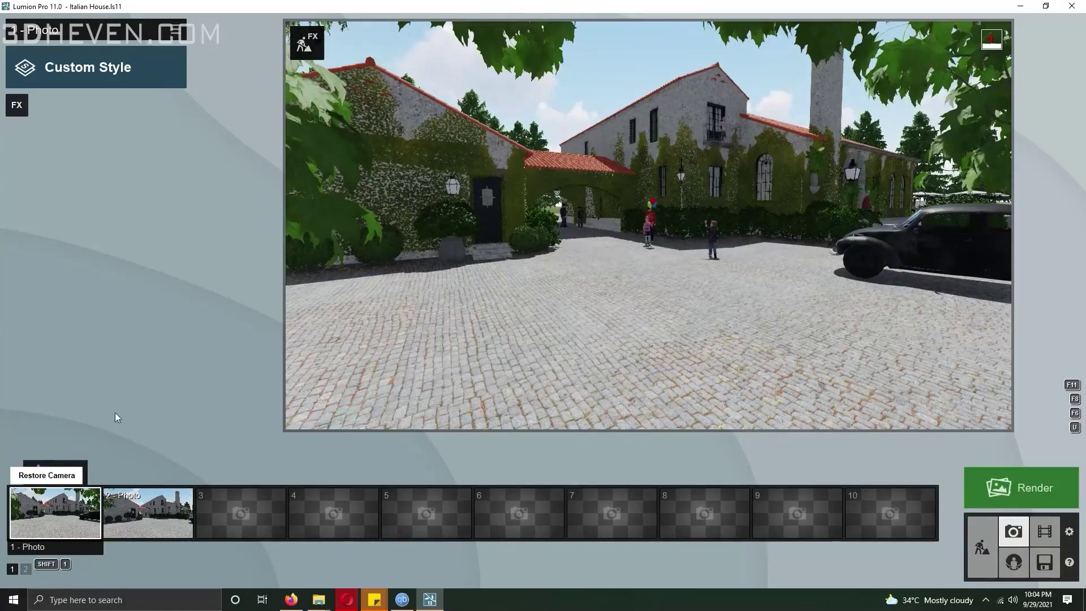
left_click(97, 72)
left_click(222, 209)
left_click(49, 133)
left_click_drag(104, 199, 157, 213)
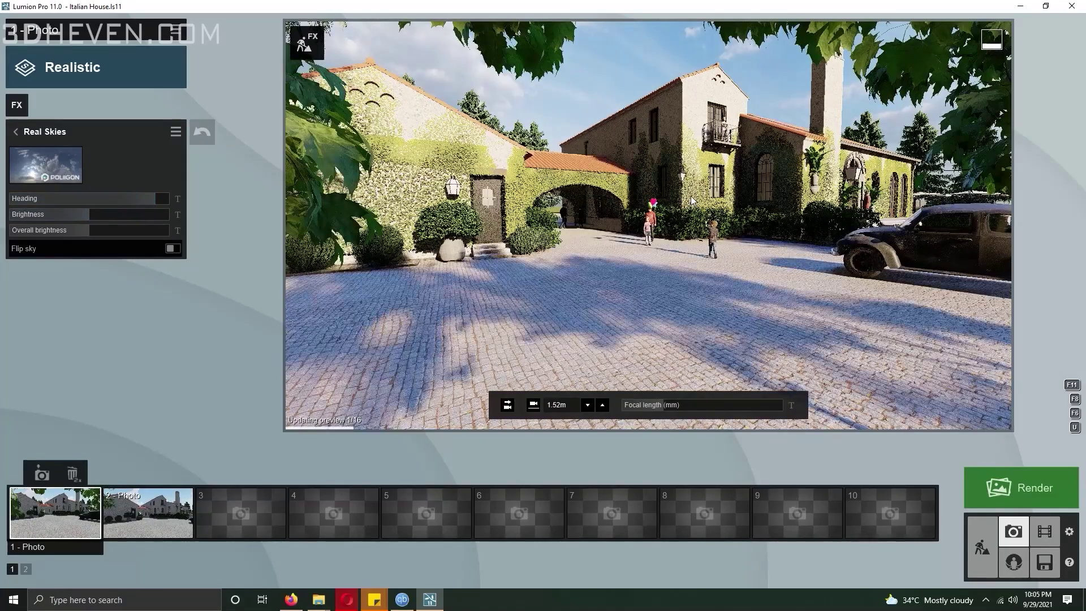
Adjust the Sharpen and Sky Light effects in photo 1's style
left_click(15, 131)
left_click(37, 161)
left_click(105, 137)
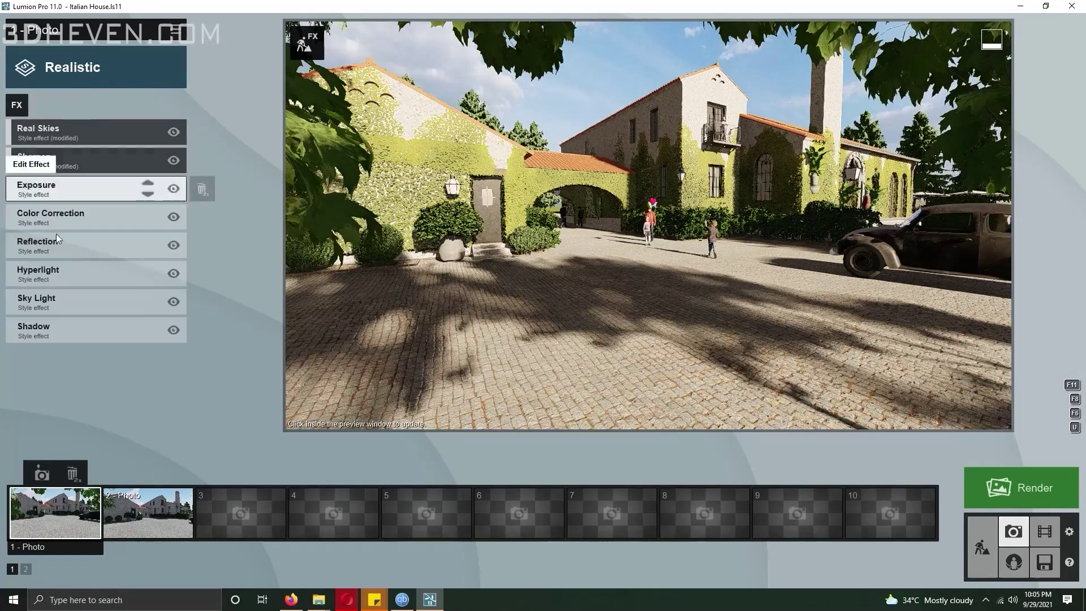
left_click(116, 300)
left_click(15, 131)
Add the 2-Point Perspective and Analog Color Lab effects to photo 1 and adjust the color lab settings
left_click(16, 105)
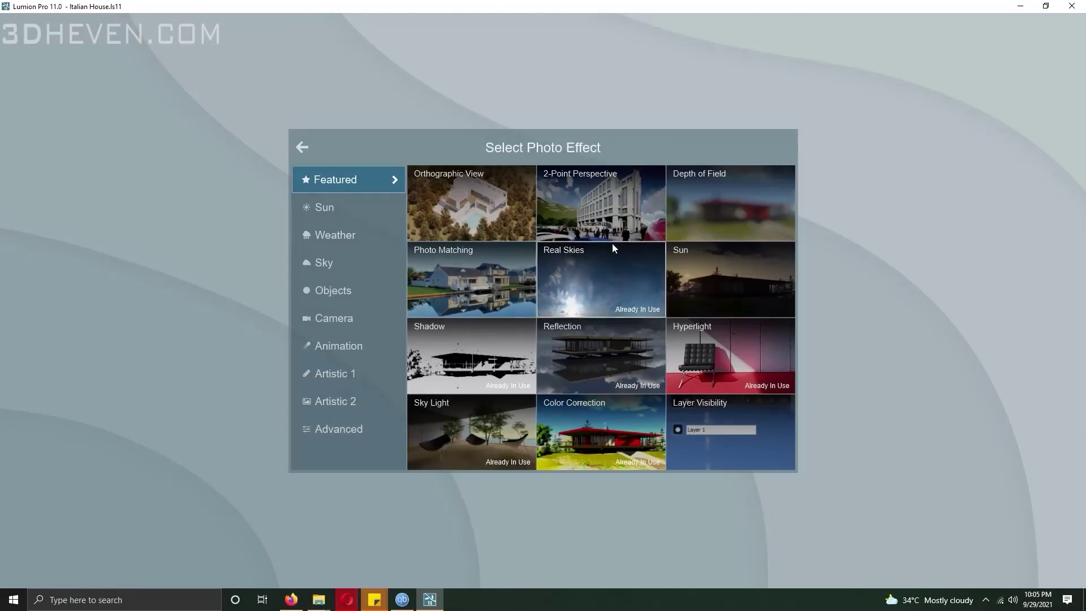
left_click(600, 204)
left_click(16, 104)
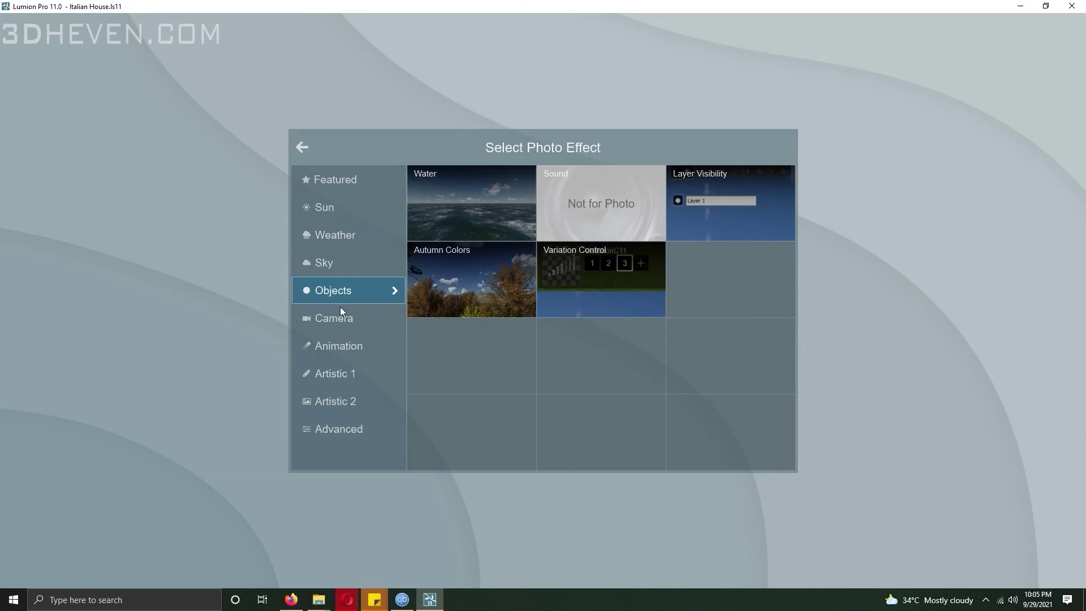
left_click(600, 204)
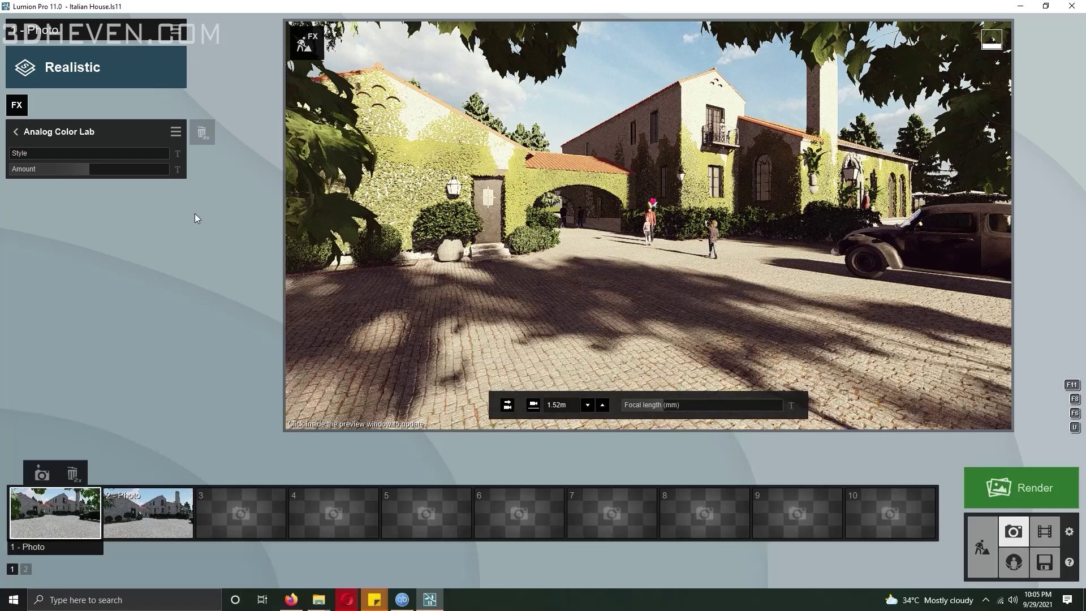
left_click_drag(18, 155, 67, 171)
left_click(617, 357)
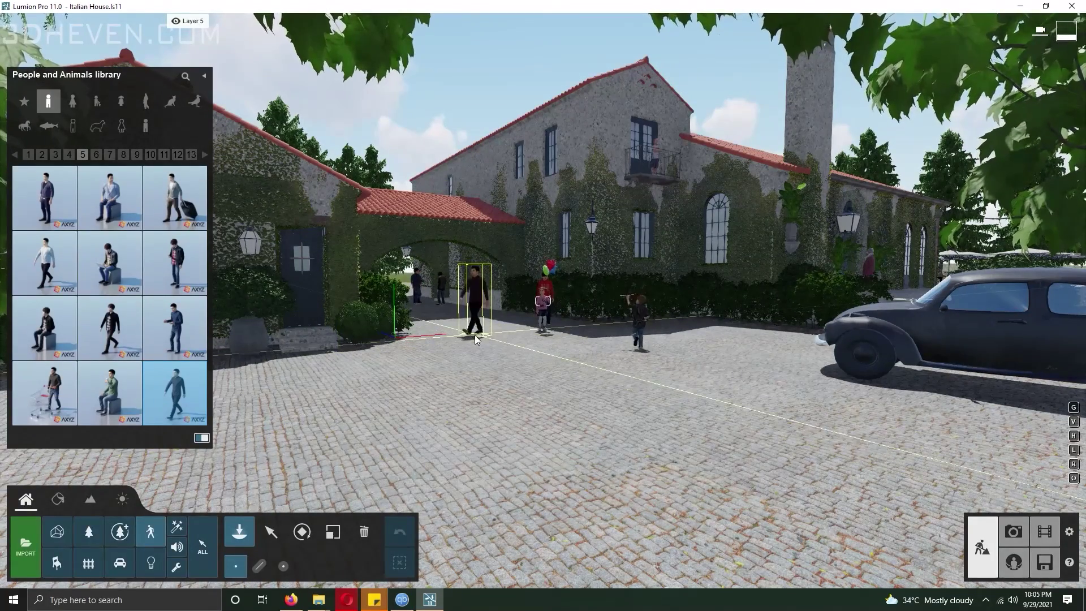
Frame an aerial view of the house, courtyard and car and store it as photo 3
left_click(271, 532)
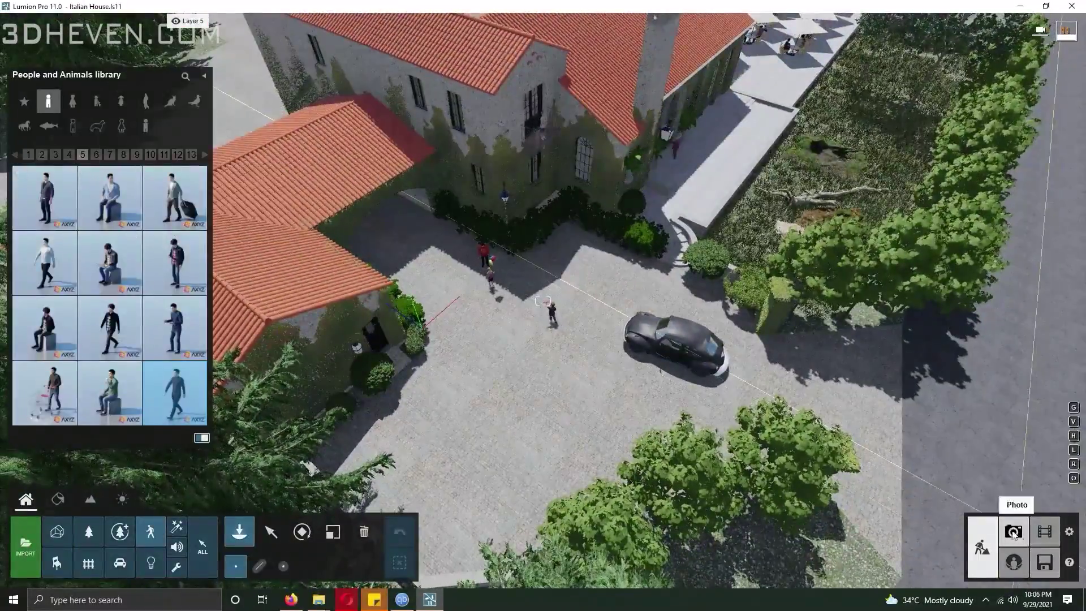
left_click(1013, 532)
key("d")
right_click_drag(648, 226, 554, 209)
key("w")
left_click(216, 518)
left_click(241, 474)
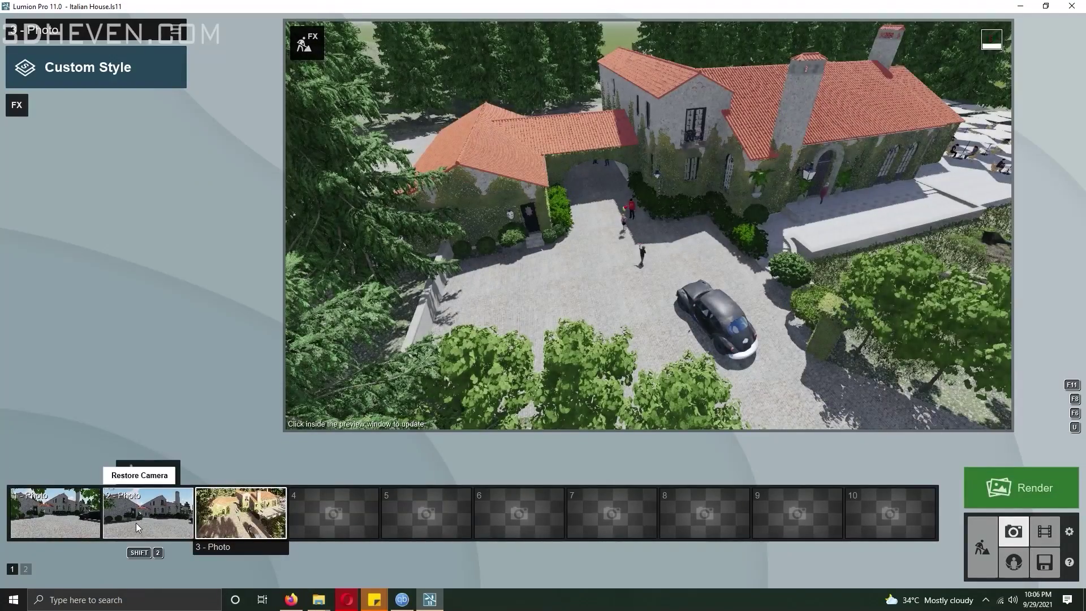
Restore photo 1's view and choose Leaves Birch Square Medium Edge 001 from the Nature library for cluster placement in the scene
left_click(38, 505)
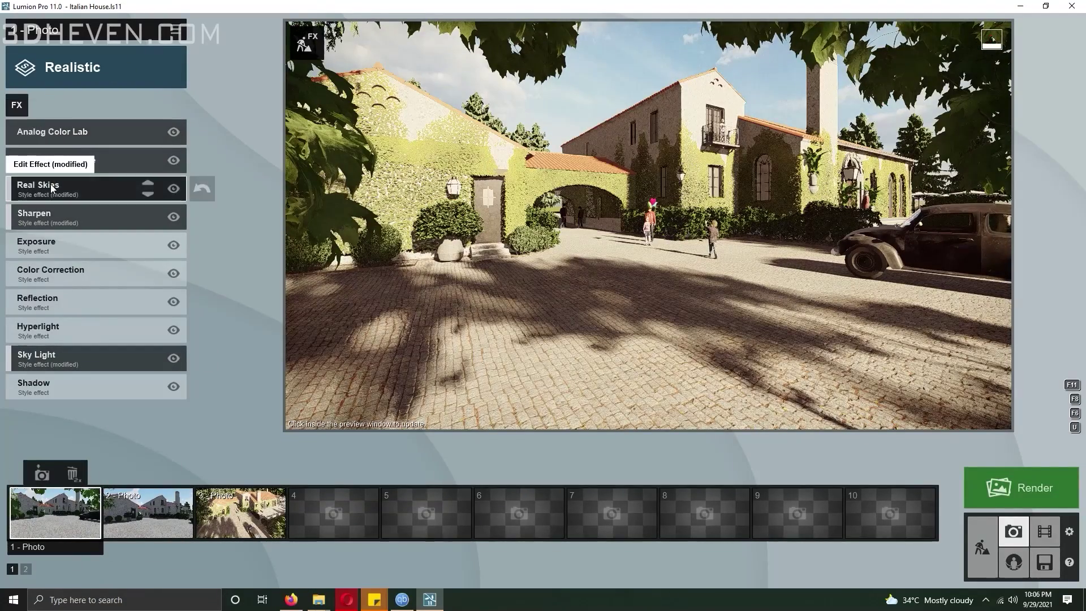
left_click(981, 547)
left_click(89, 531)
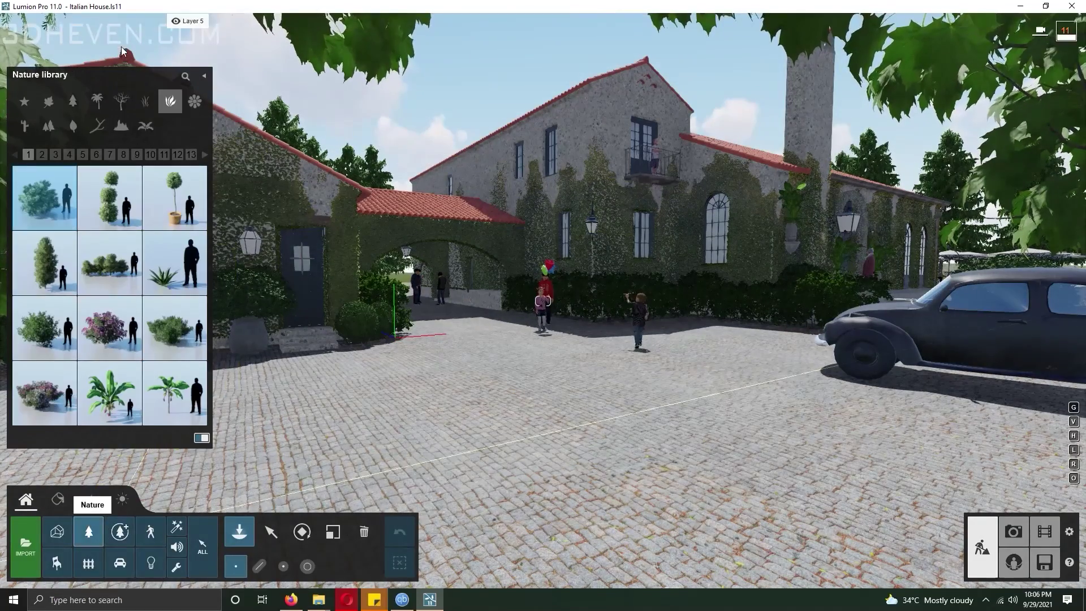
left_click(73, 125)
left_click(175, 392)
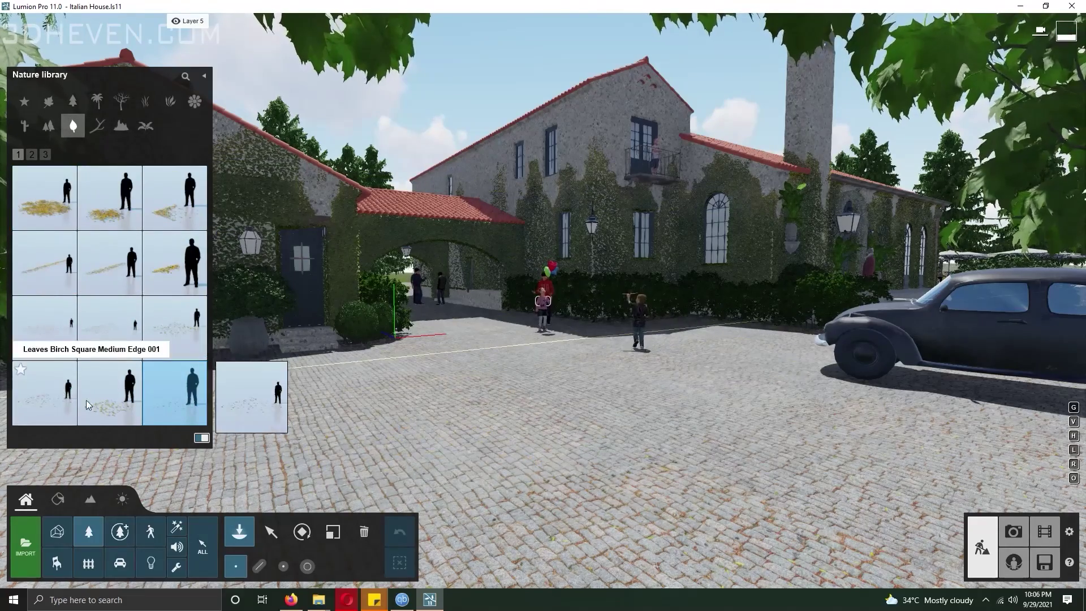
left_click(45, 396)
left_click(284, 566)
Create a new layer named Leaf and scatter the birch leaves over the courtyard paving
mouse_move(155, 26)
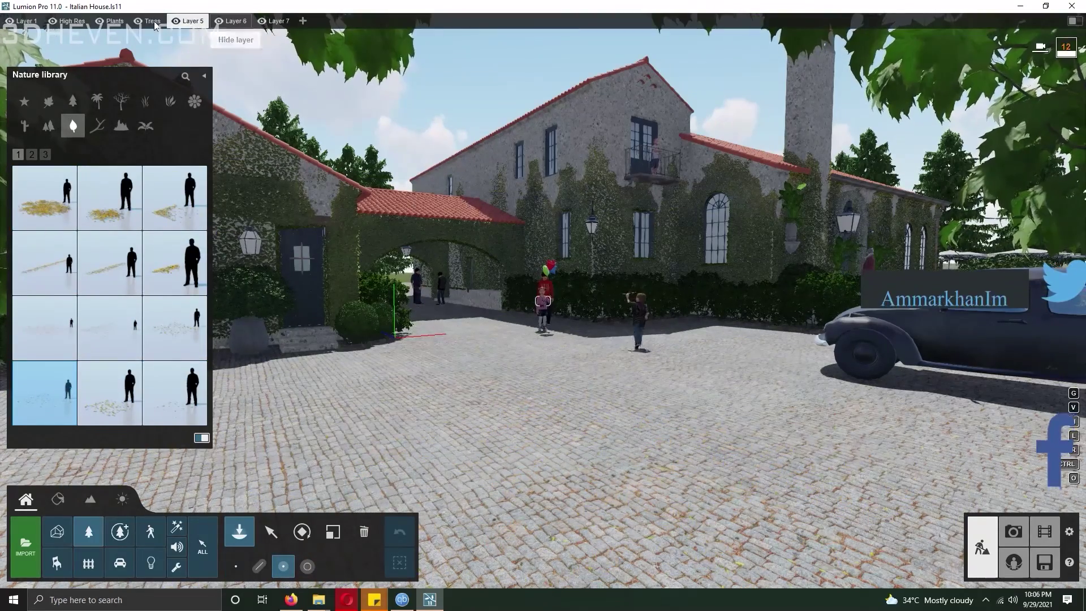
left_click(328, 25)
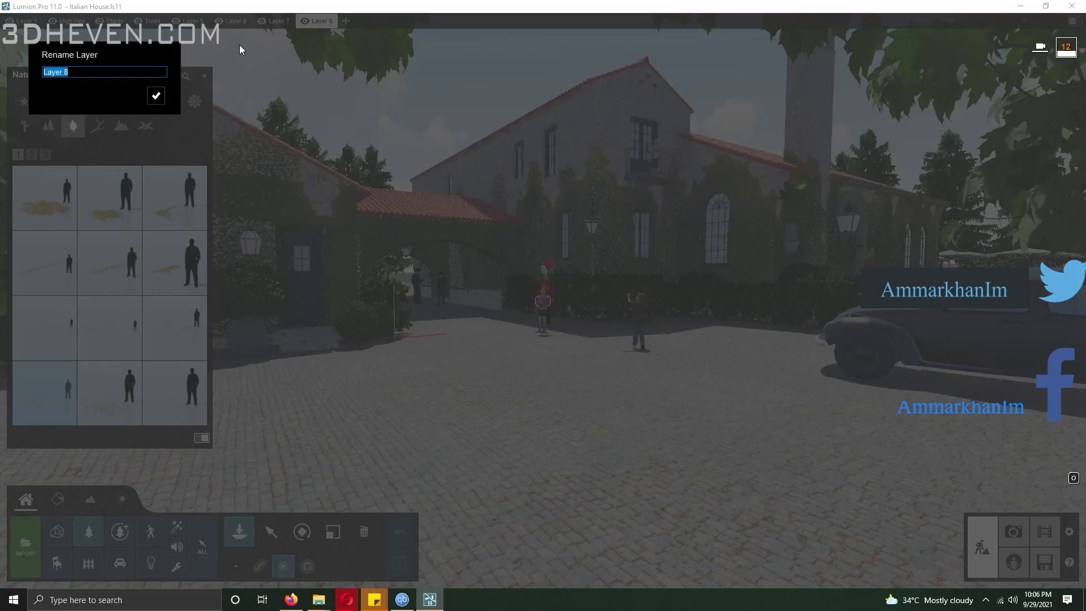
type("Leaf")
key("Return")
left_click(636, 425)
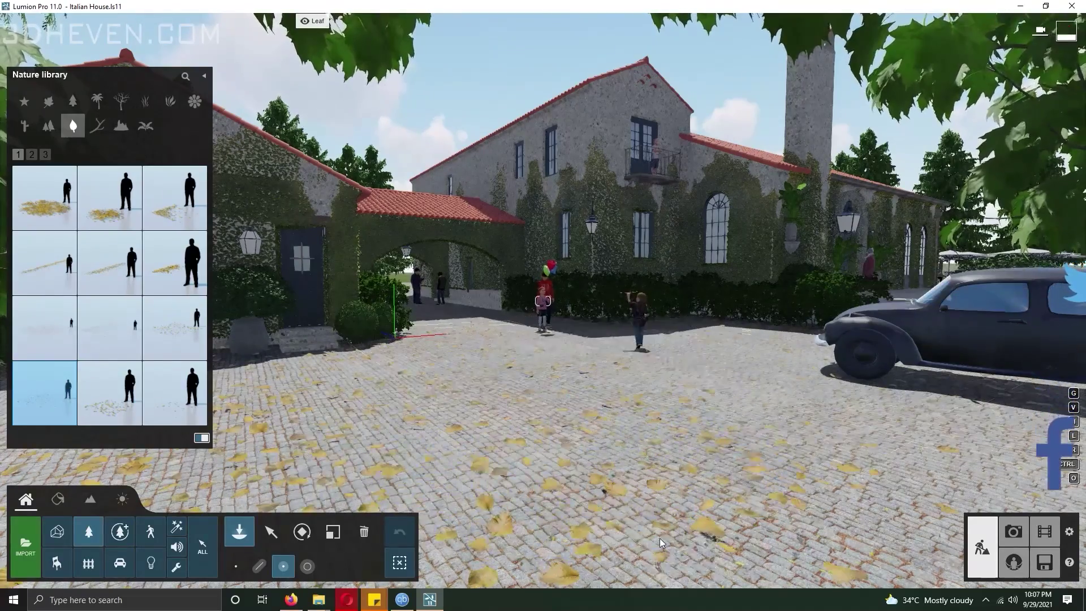
Return to photo mode and copy photo 1's effects for use on photo 2
left_click(120, 563)
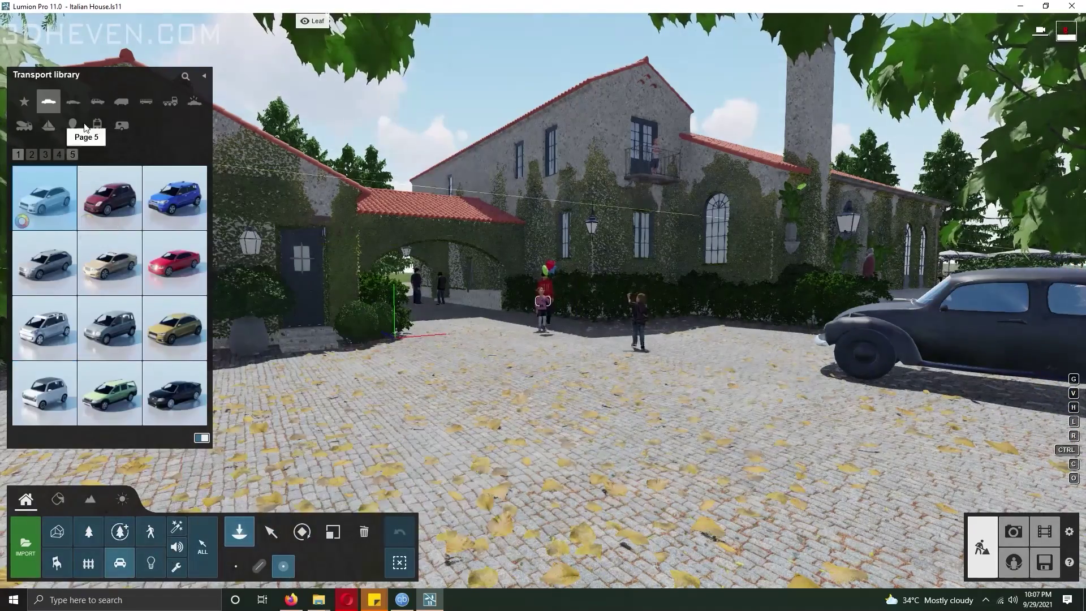
left_click(1014, 531)
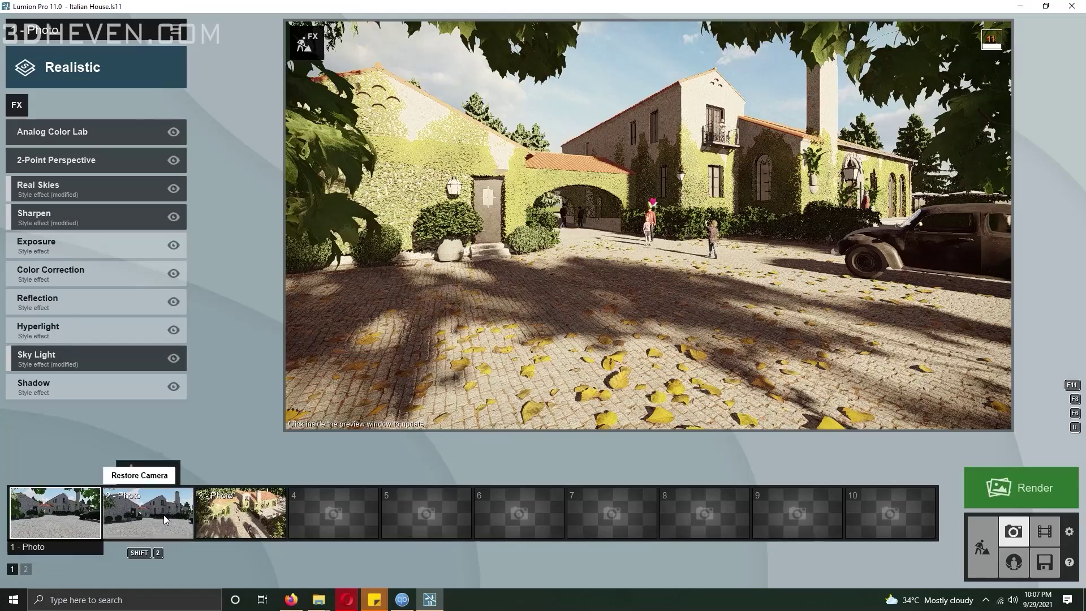
left_click(172, 35)
left_click(129, 62)
left_click(159, 527)
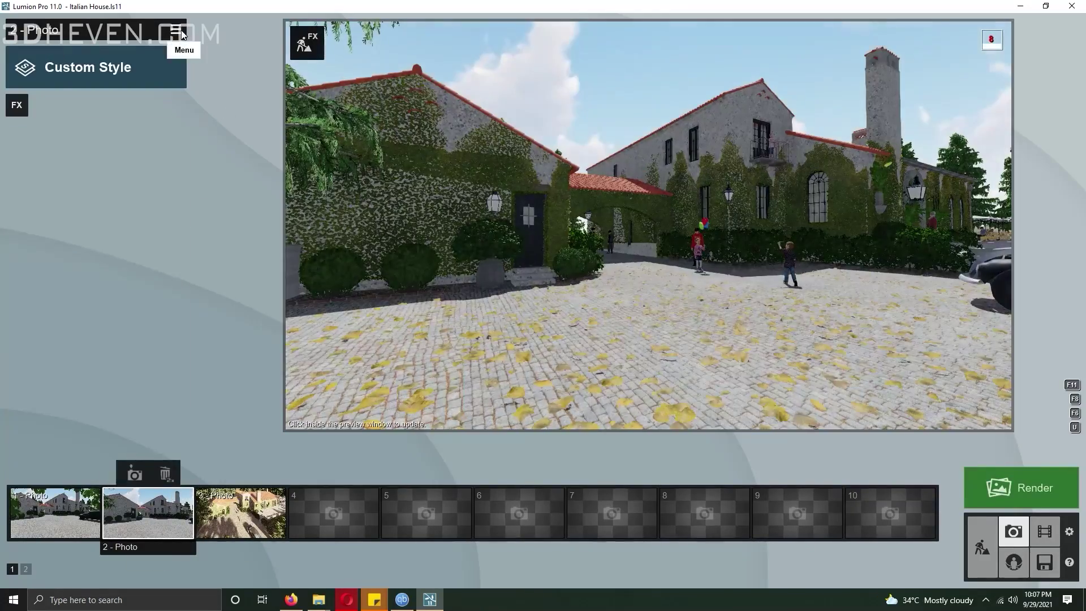
Try to paste the copied effects into photo 2 and go back to photo 1
left_click(174, 34)
left_click(186, 47)
left_click(175, 33)
left_click(97, 416)
left_click(54, 511)
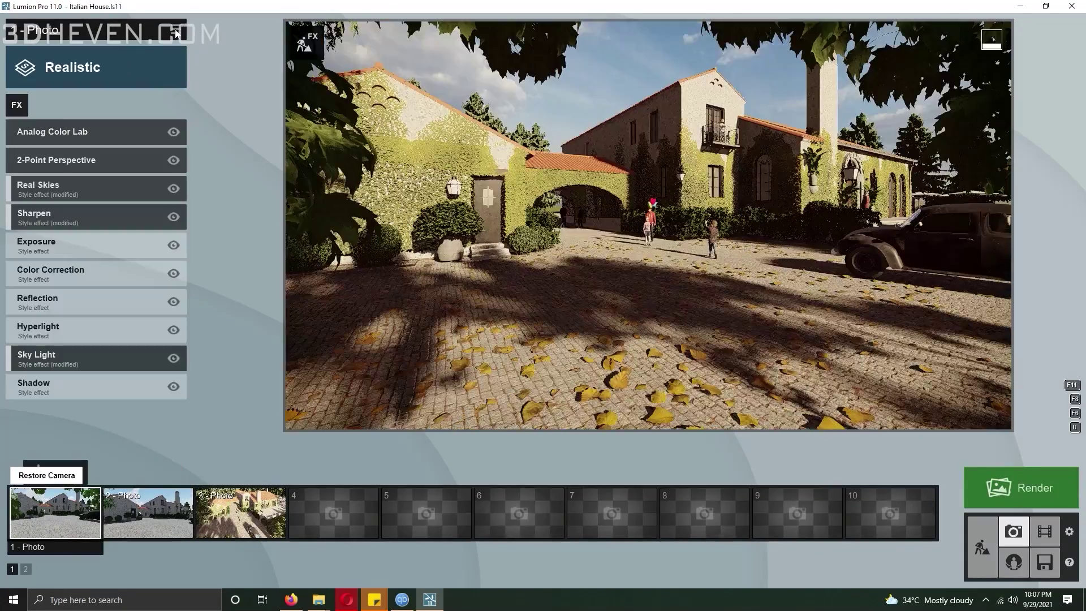
Copy all of photo 1's effects and paste them into photo 2
left_click(175, 32)
left_click(148, 512)
left_click(174, 34)
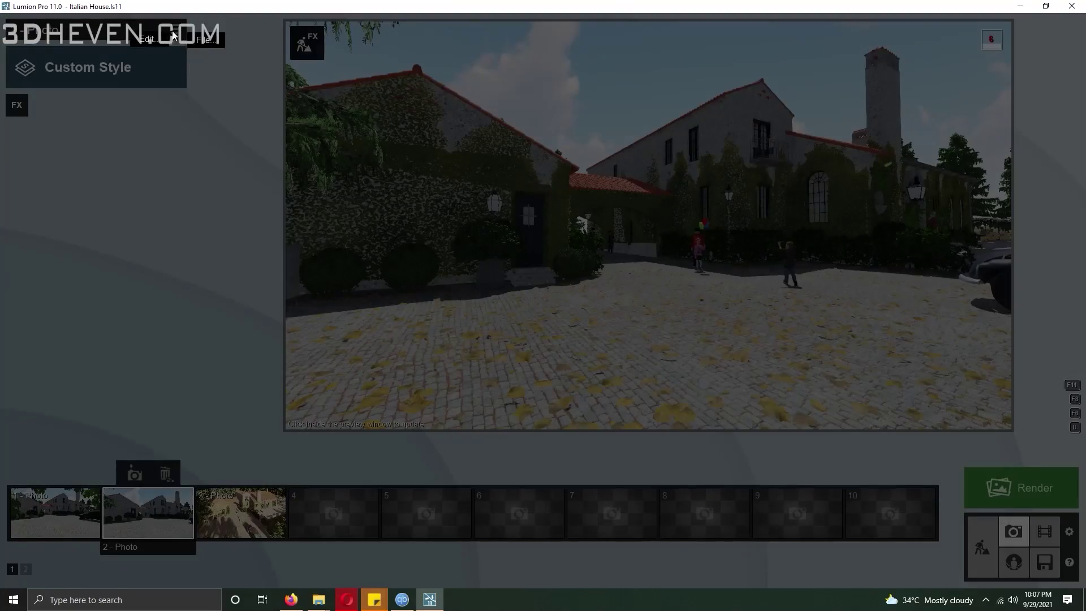
left_click(196, 37)
Give photo 2's Real Skies effect the Sunset 2 sky, with brightness 0.9 and overall brightness at about three quarters of its range
left_click(56, 194)
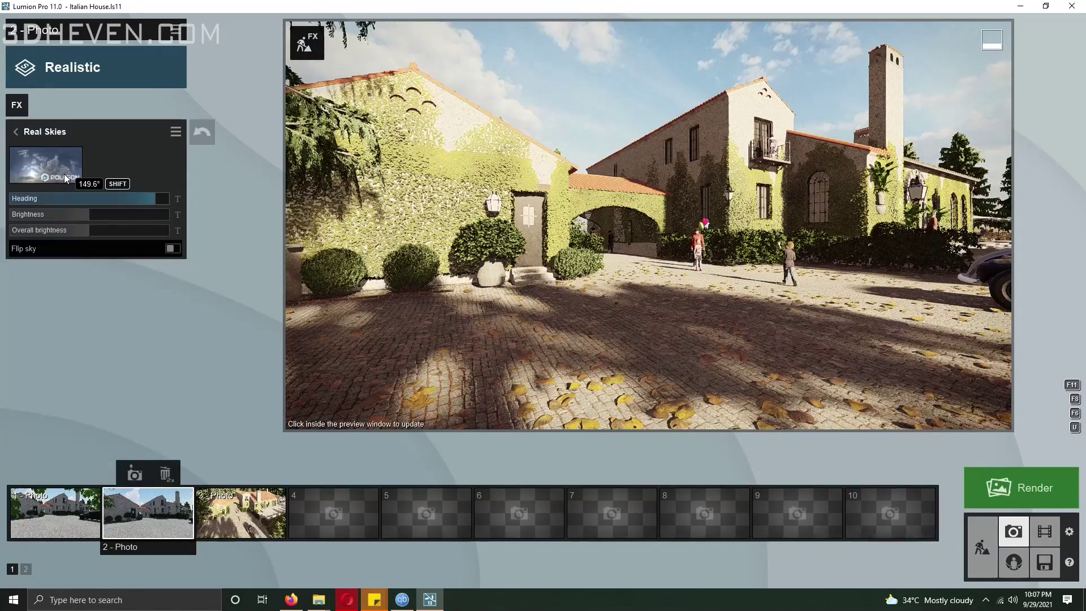
left_click(64, 174)
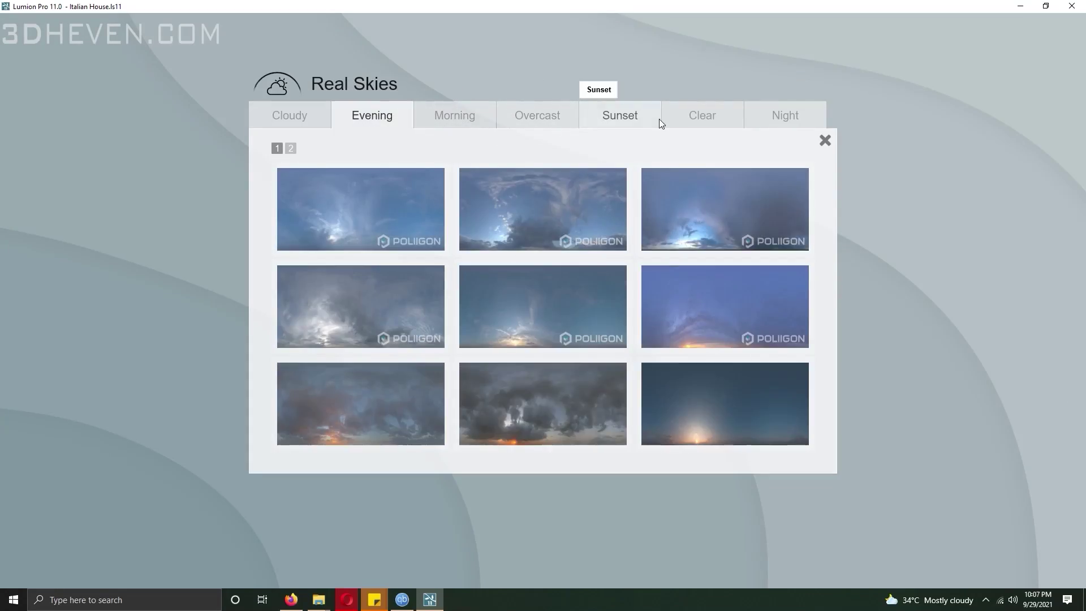
left_click(657, 119)
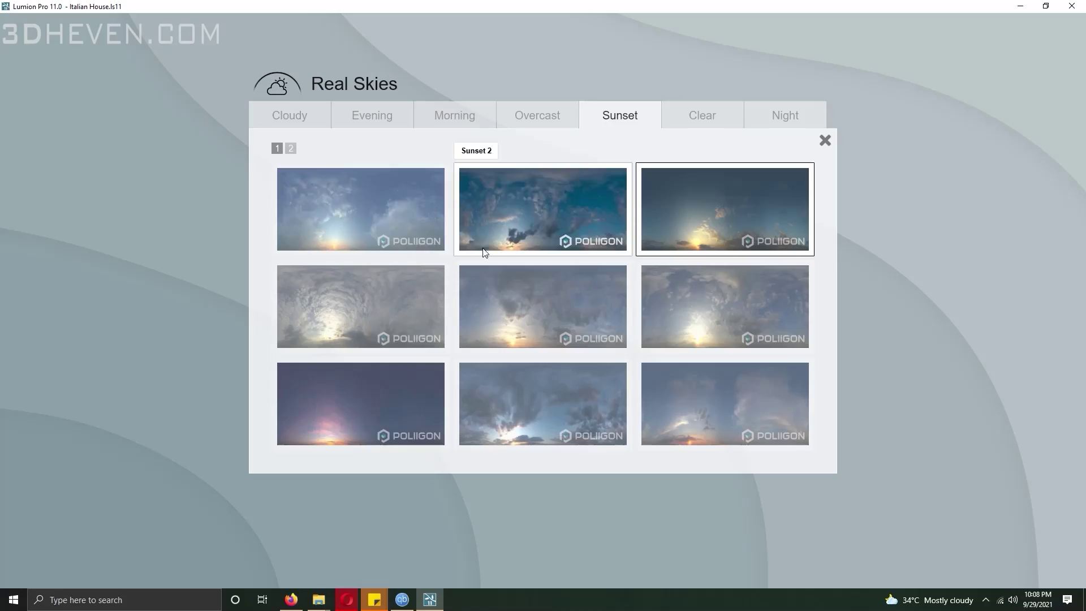
left_click(670, 324)
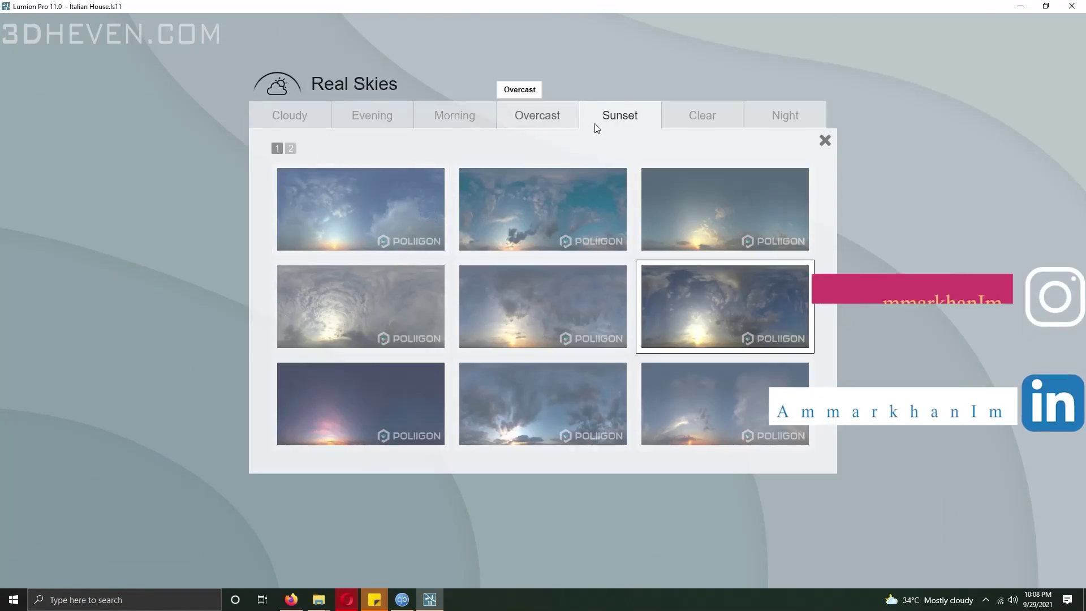
left_click(542, 209)
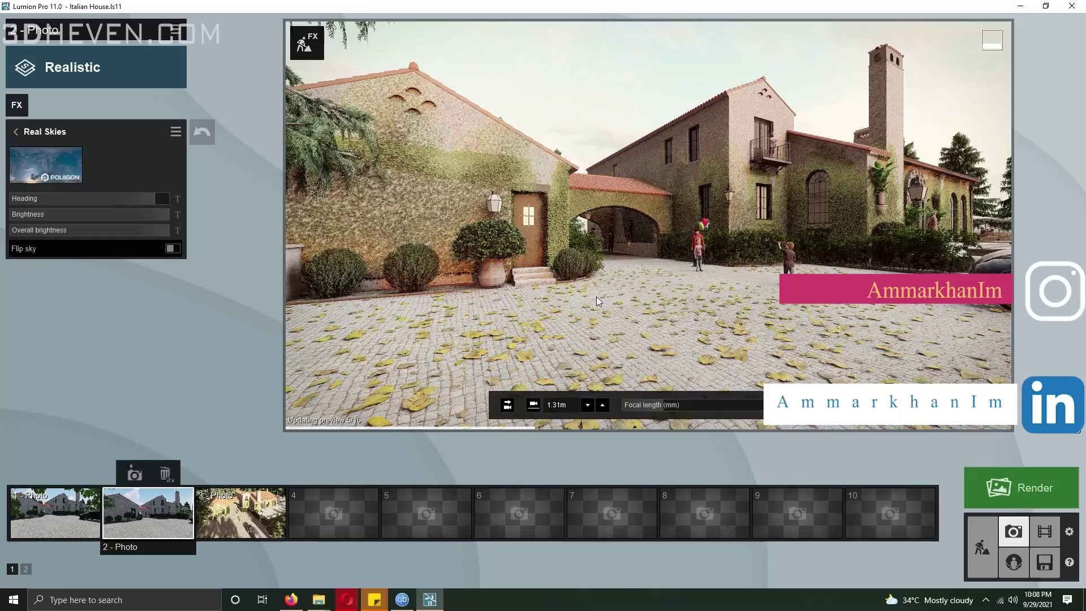
left_click_drag(138, 218, 65, 220)
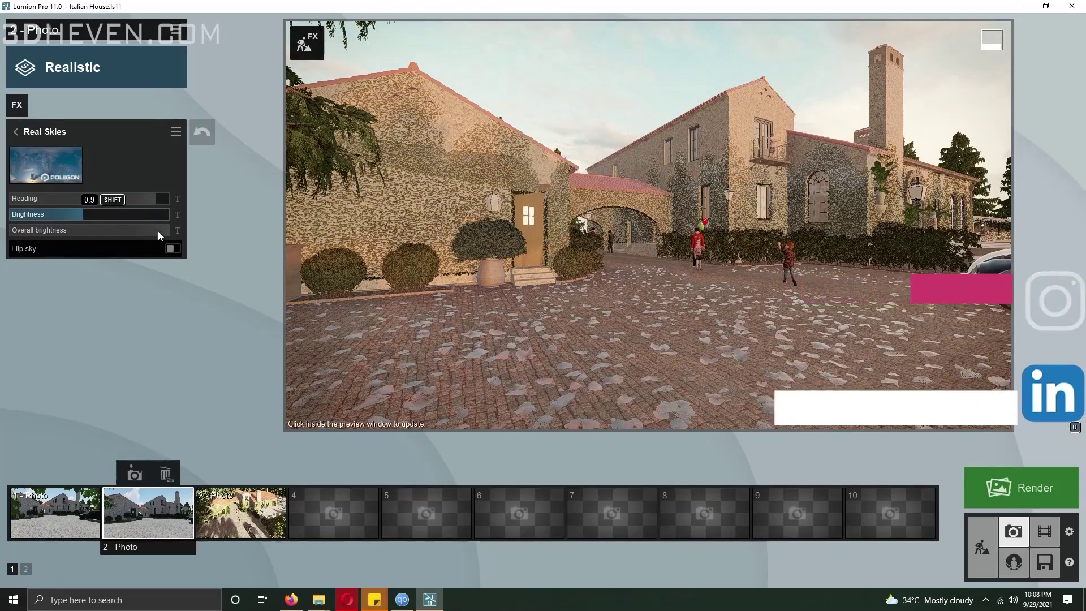
left_click_drag(158, 230, 129, 233)
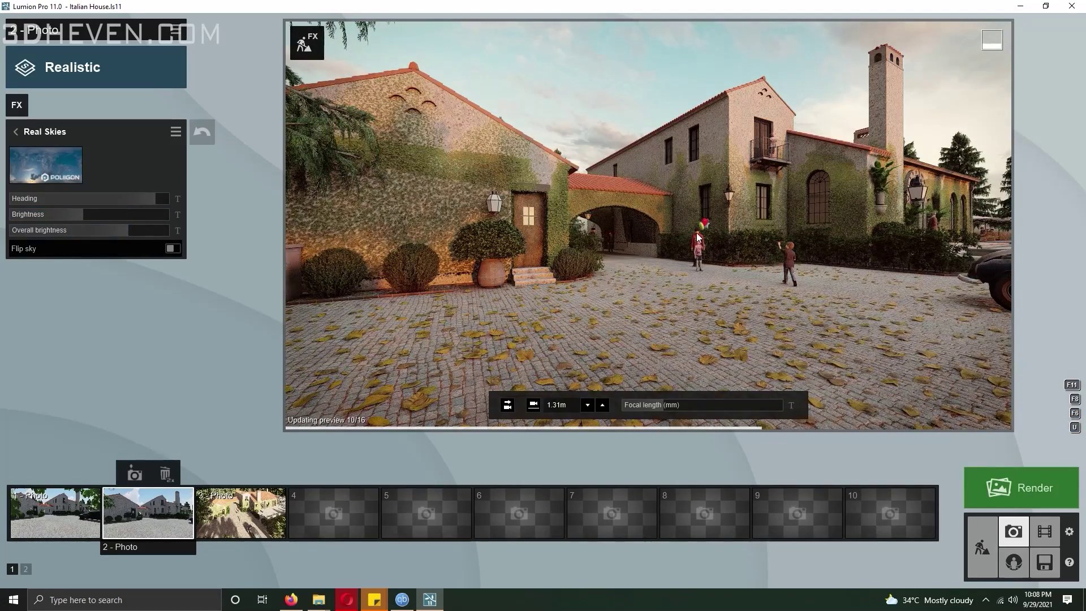